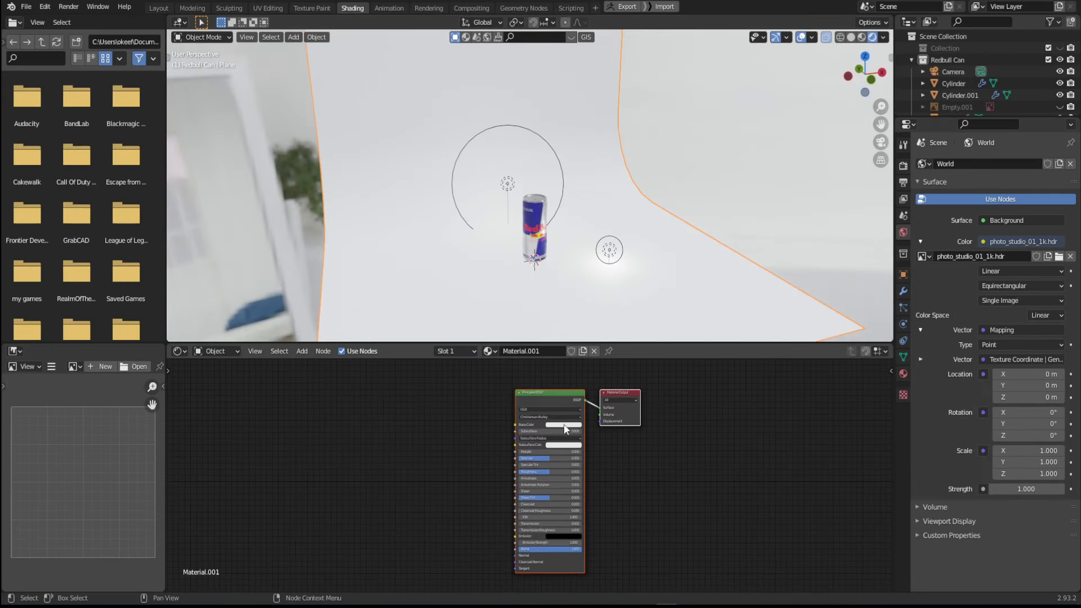
pyautogui.click(594, 416)
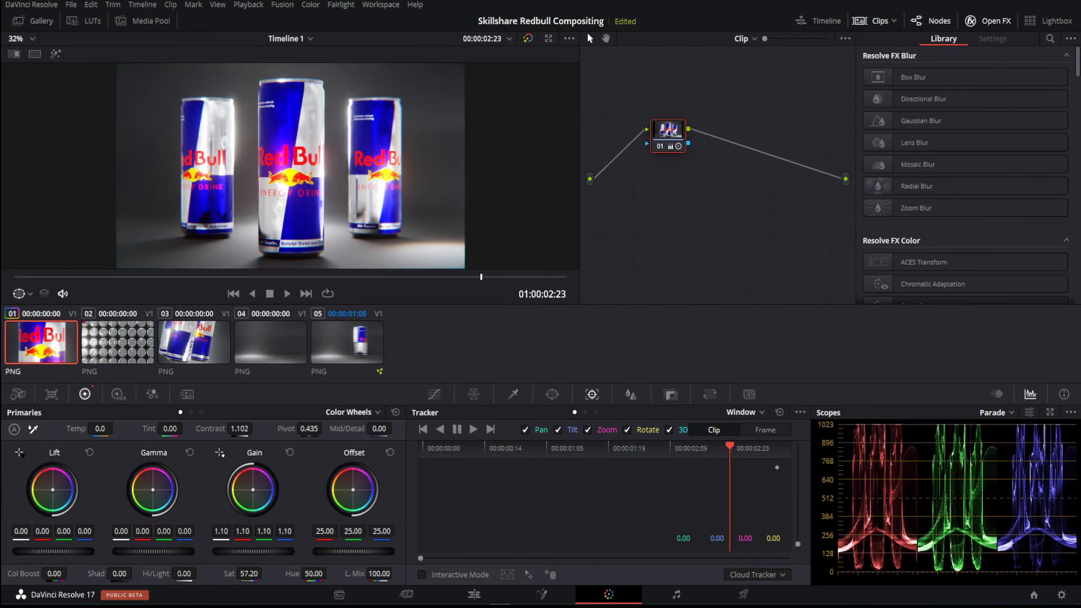
pyautogui.moveTo(254, 552); pyautogui.dragTo(259, 551)
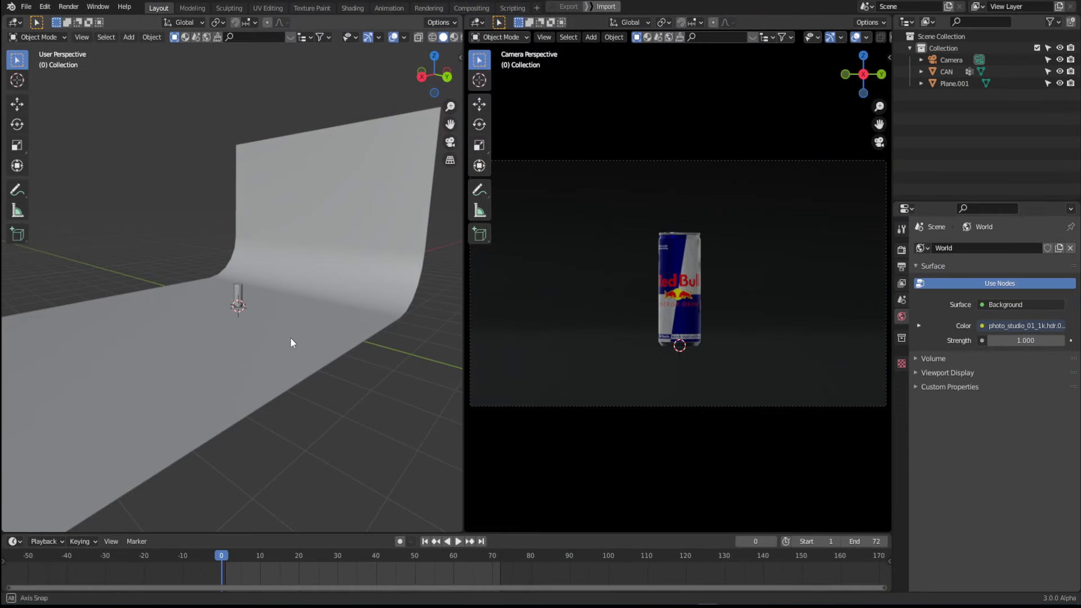
# Step: Add an area light at the base of the can on the studio backdrop
pyautogui.moveTo(289, 337); pyautogui.dragTo(312, 339, button='middle')
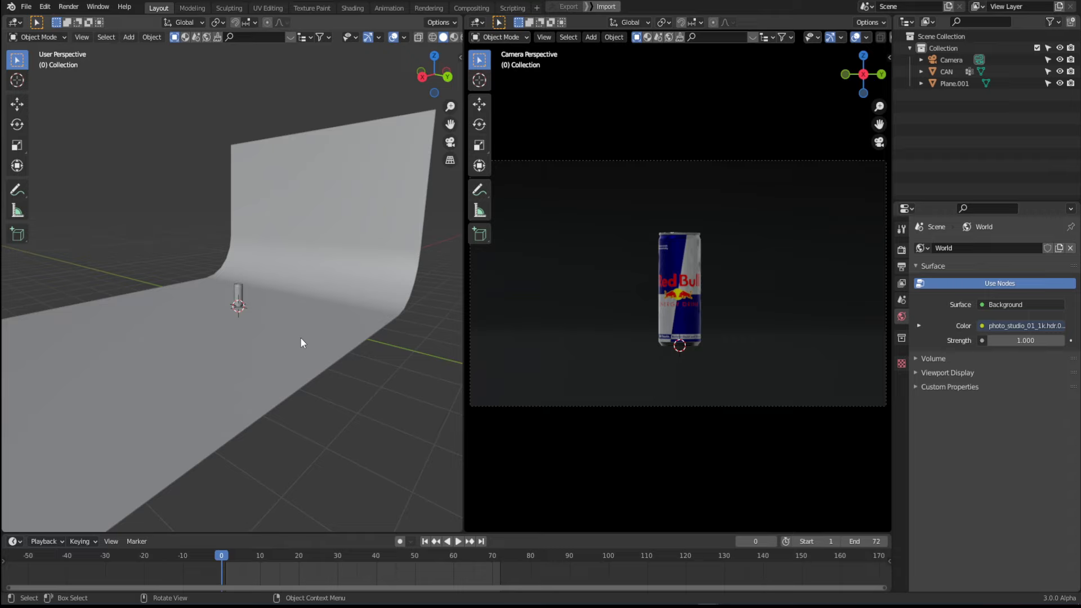
pyautogui.moveTo(290, 322); pyautogui.dragTo(348, 299, button='middle')
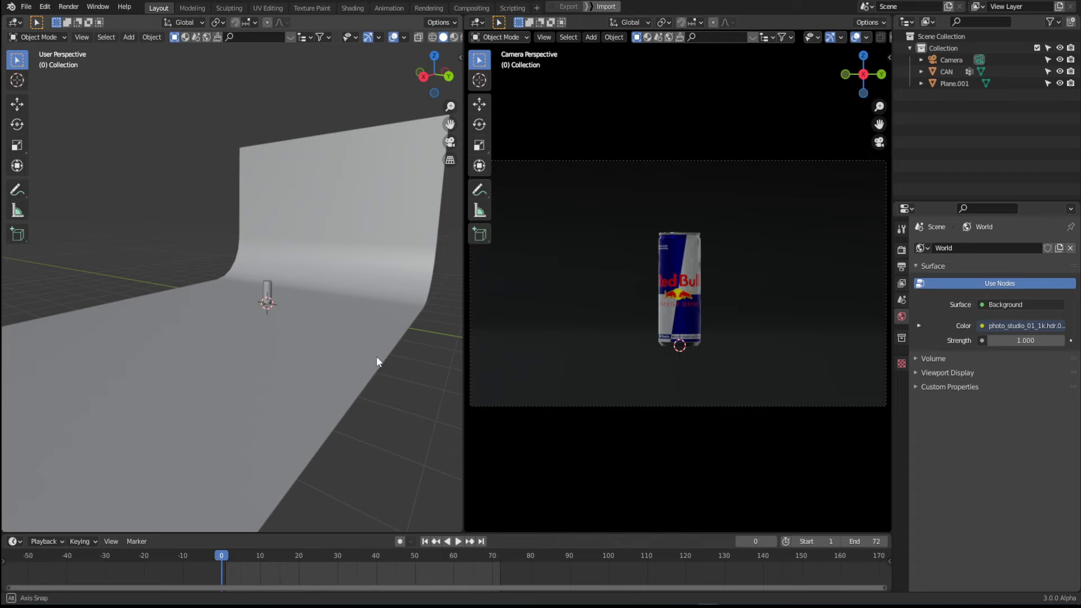
pyautogui.moveTo(376, 356)
pyautogui.mouseDown(button='middle')
pyautogui.moveTo(350, 335)
pyautogui.moveTo(376, 359)
pyautogui.mouseUp(button='middle')
pyautogui.keyDown('ctrl'); pyautogui.moveTo(376, 360); pyautogui.dragTo(259, 280, button='middle'); pyautogui.keyUp('ctrl')
pyautogui.click(252, 271)
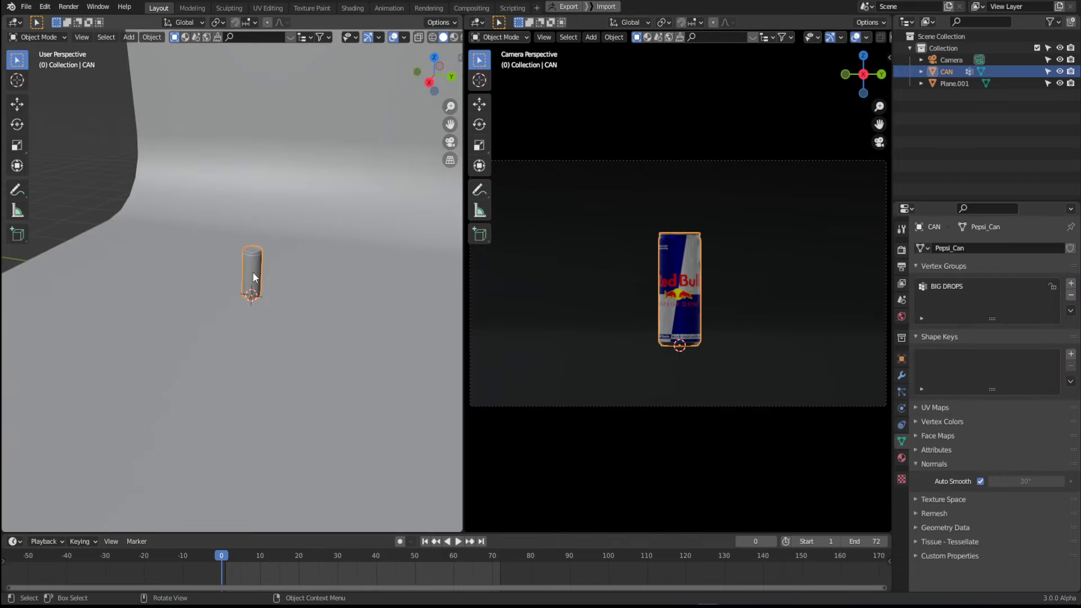
pyautogui.press('KP_Decimal')
pyautogui.scroll(-5, 268, 266)
pyautogui.hotkey('shift', 'a')
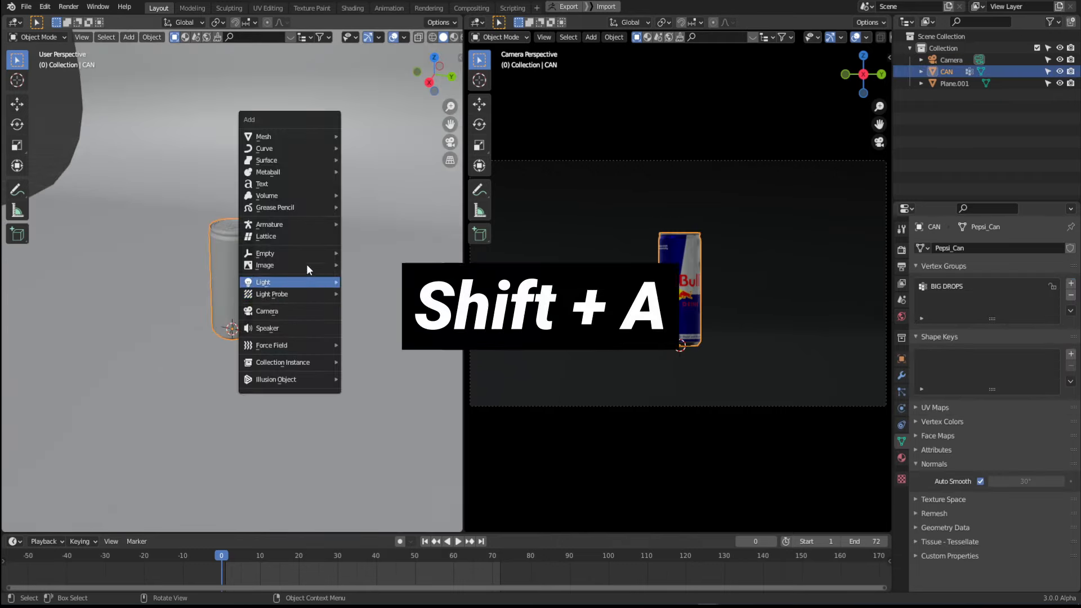
pyautogui.moveTo(293, 282)
pyautogui.click(385, 317)
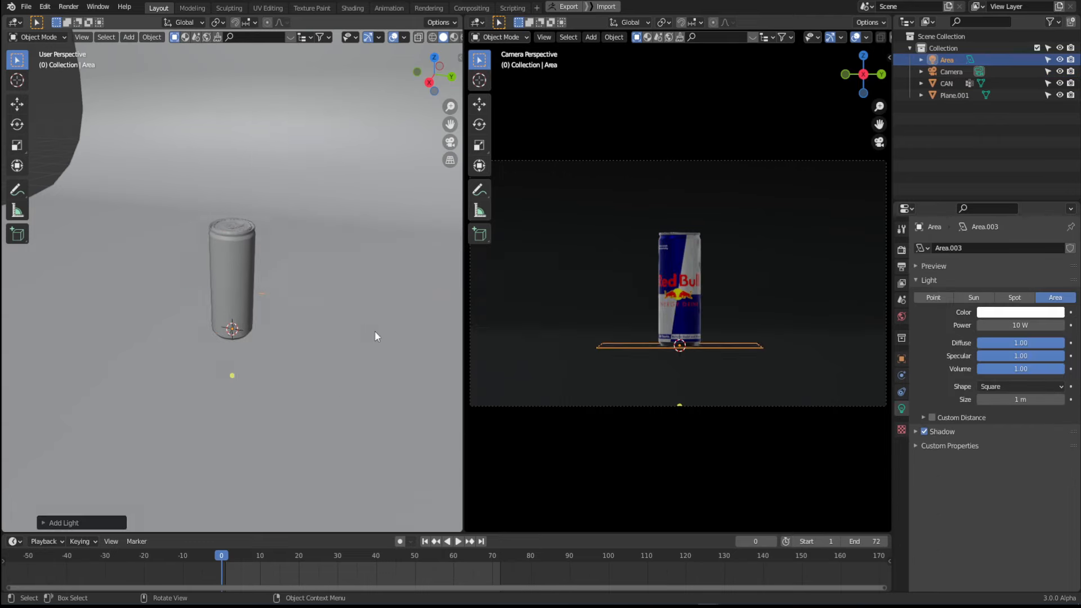
# Step: Raise the area light vertically so it hangs above the can and set its power to 300 W
pyautogui.press('g')
pyautogui.press('z')
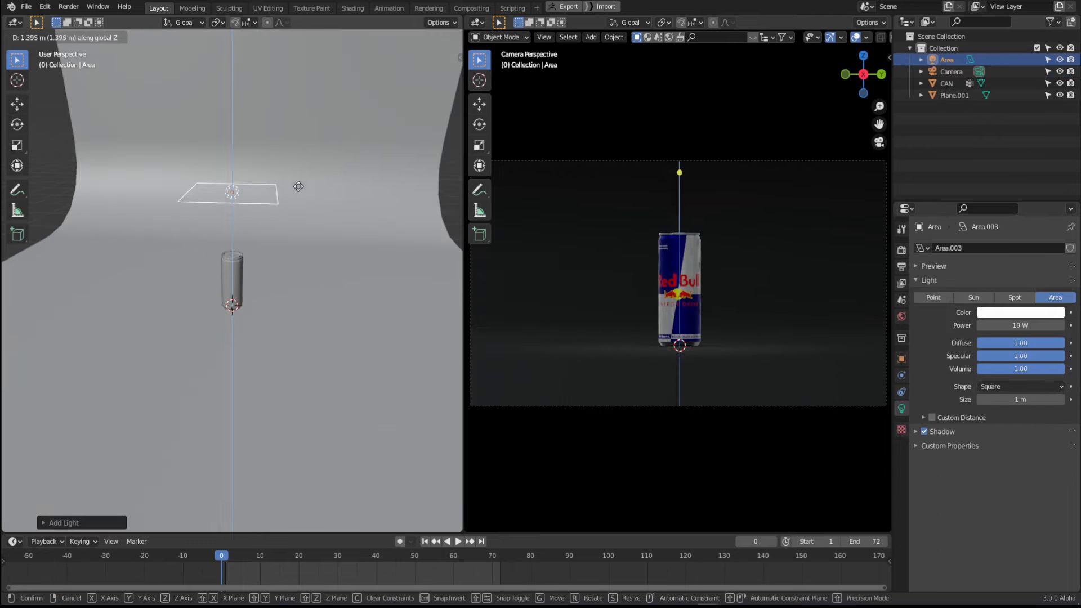
pyautogui.click(295, 186)
pyautogui.moveTo(295, 185); pyautogui.dragTo(338, 189, button='middle')
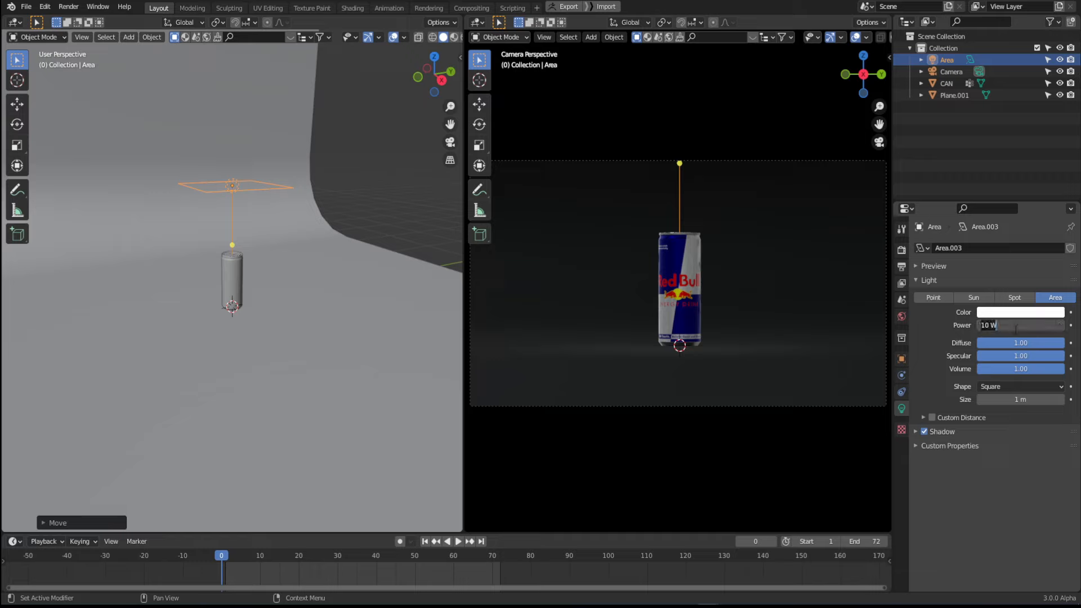
pyautogui.press('Return')
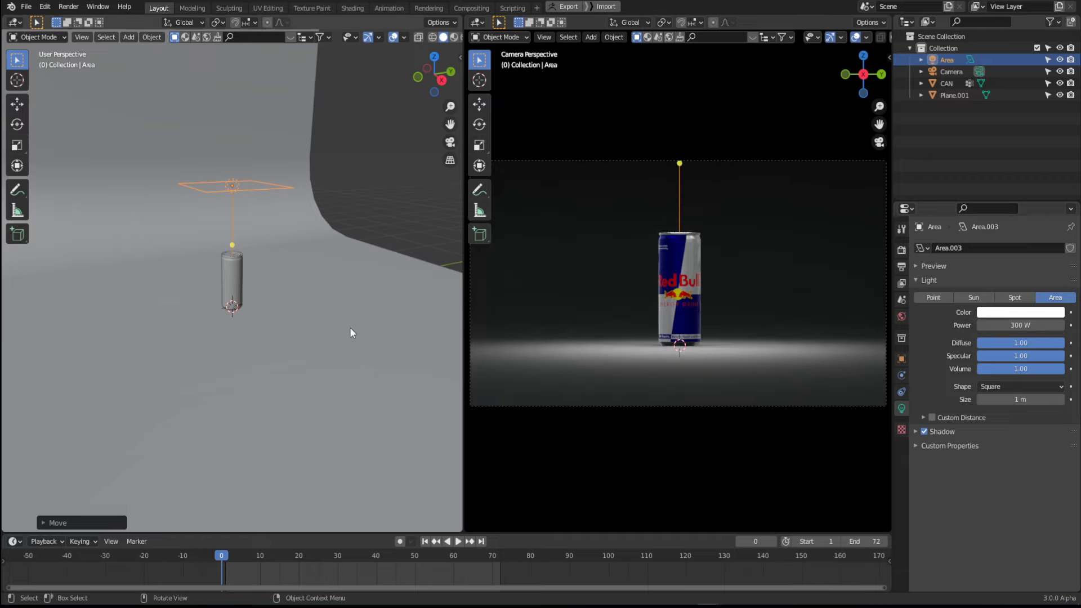
# Step: Duplicate the overhead area light and move the copy in front of the can
pyautogui.moveTo(366, 316); pyautogui.dragTo(290, 268, button='middle')
pyautogui.hotkey('shift', 'd')
pyautogui.rightClick(345, 172)
pyautogui.press('g')
pyautogui.click(360, 273)
pyautogui.moveTo(360, 273); pyautogui.dragTo(289, 275, button='middle')
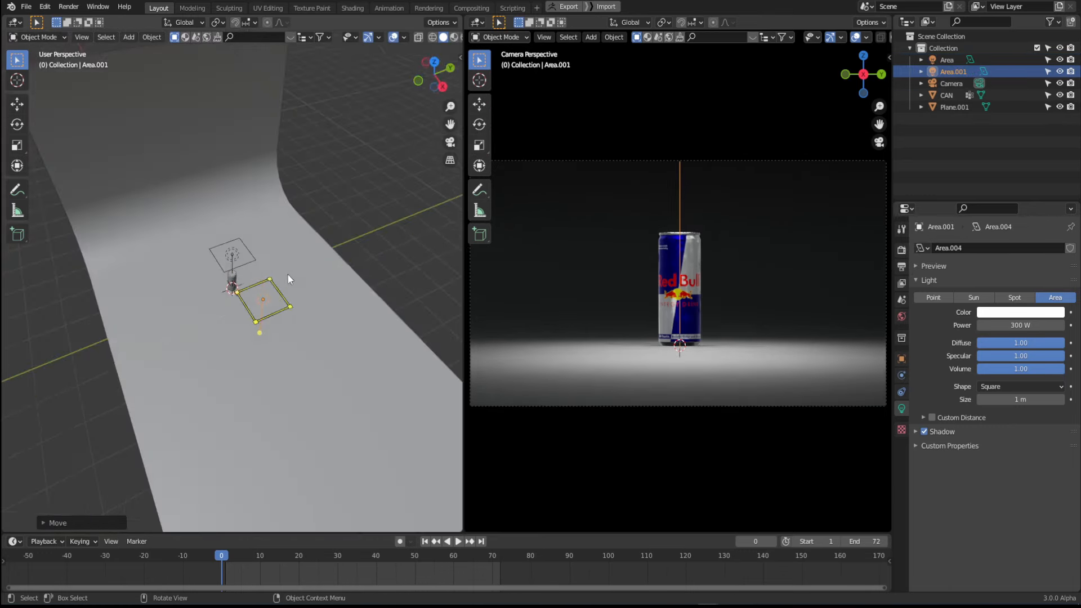
# Step: Shift the copied light along Y and X to the can's front right side and aim it at the can
pyautogui.press('g')
pyautogui.press('y')
pyautogui.click(358, 265)
pyautogui.moveTo(358, 266); pyautogui.dragTo(373, 299, button='middle')
pyautogui.press('g')
pyautogui.press('x')
pyautogui.click(385, 307)
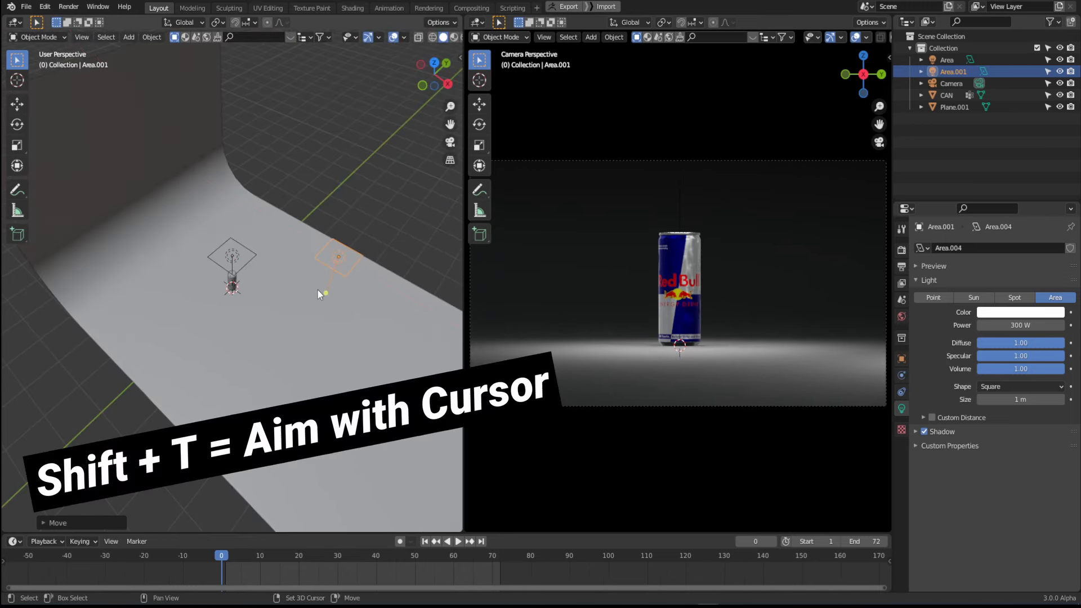
pyautogui.hotkey('shift', 't')
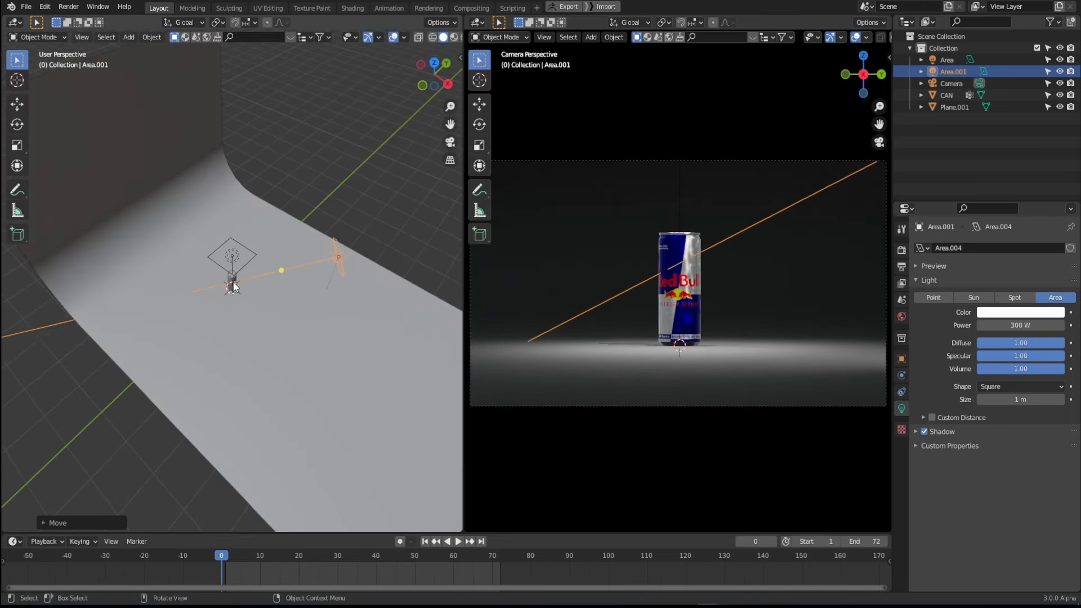
# Step: Scale up the right side light and set its power to 500 W
pyautogui.moveTo(287, 322)
pyautogui.mouseDown(button='middle')
pyautogui.moveTo(266, 319)
pyautogui.moveTo(298, 316)
pyautogui.mouseUp(button='middle')
pyautogui.press('s')
pyautogui.click(374, 245)
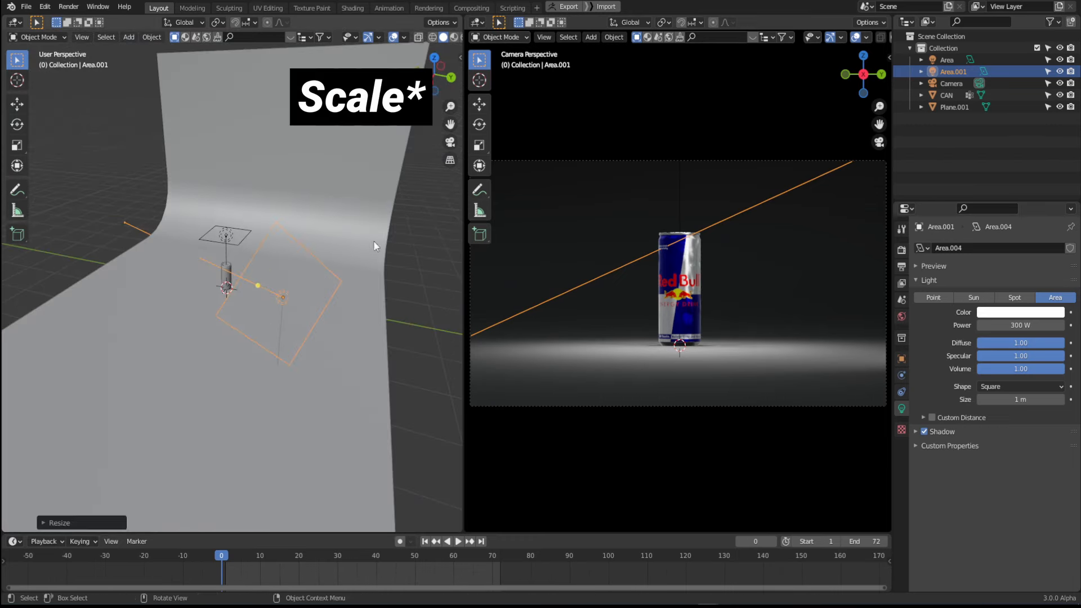
pyautogui.click(1022, 327)
pyautogui.write('500')
pyautogui.press('Return')
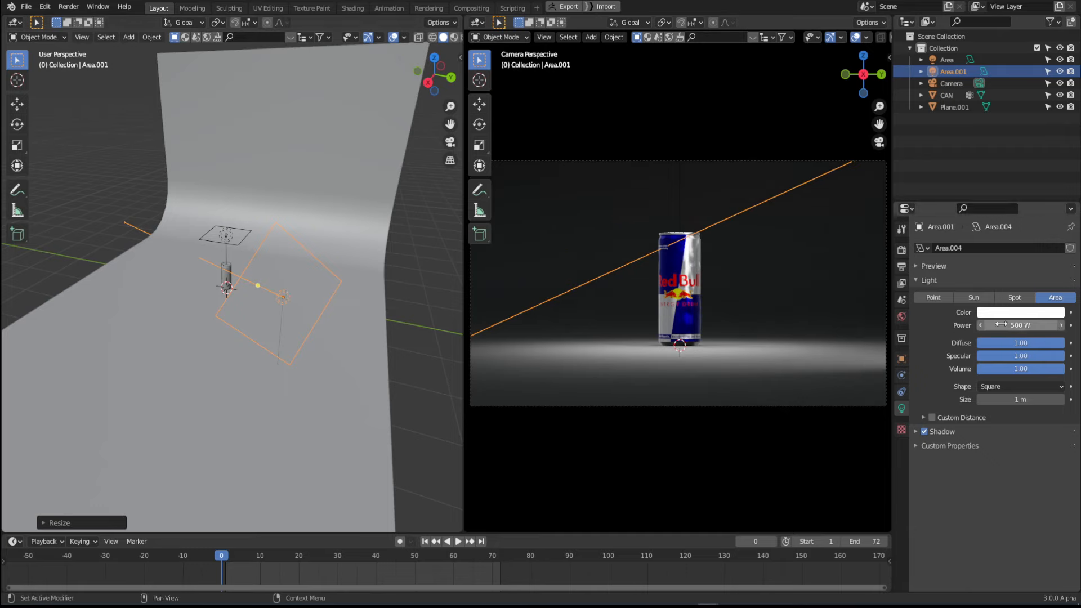
# Step: Duplicate the right side light, moving the copy along Y to the can's opposite side, and aim it at the can
pyautogui.scroll(-5, 243, 278)
pyautogui.moveTo(240, 278); pyautogui.dragTo(309, 294, button='middle')
pyautogui.hotkey('shift', 'd')
pyautogui.rightClick(291, 302)
pyautogui.press('g')
pyautogui.press('y')
pyautogui.click(198, 306)
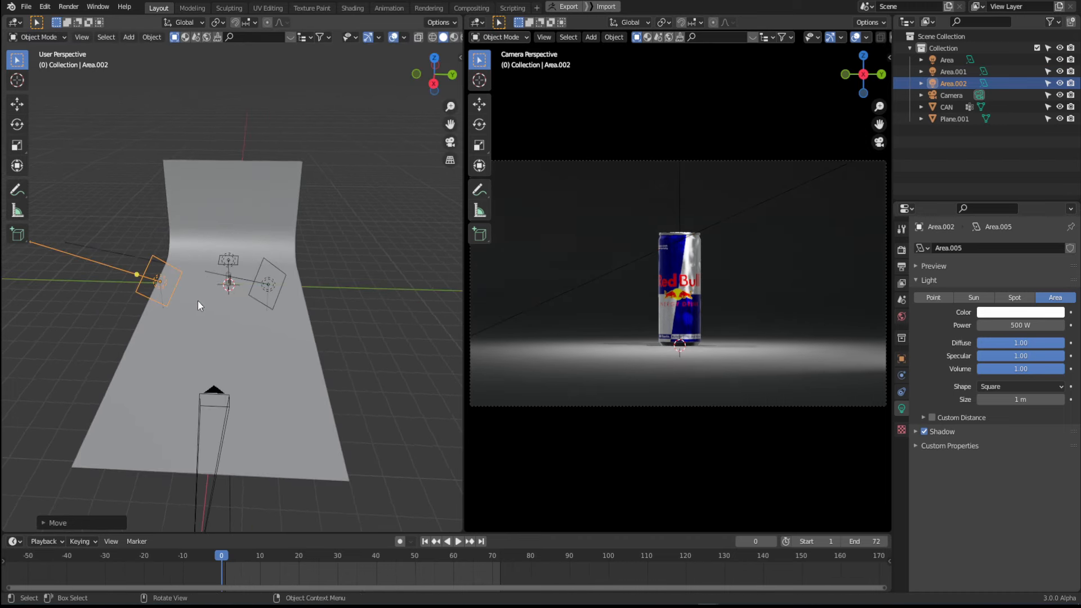
pyautogui.hotkey('shift', 't')
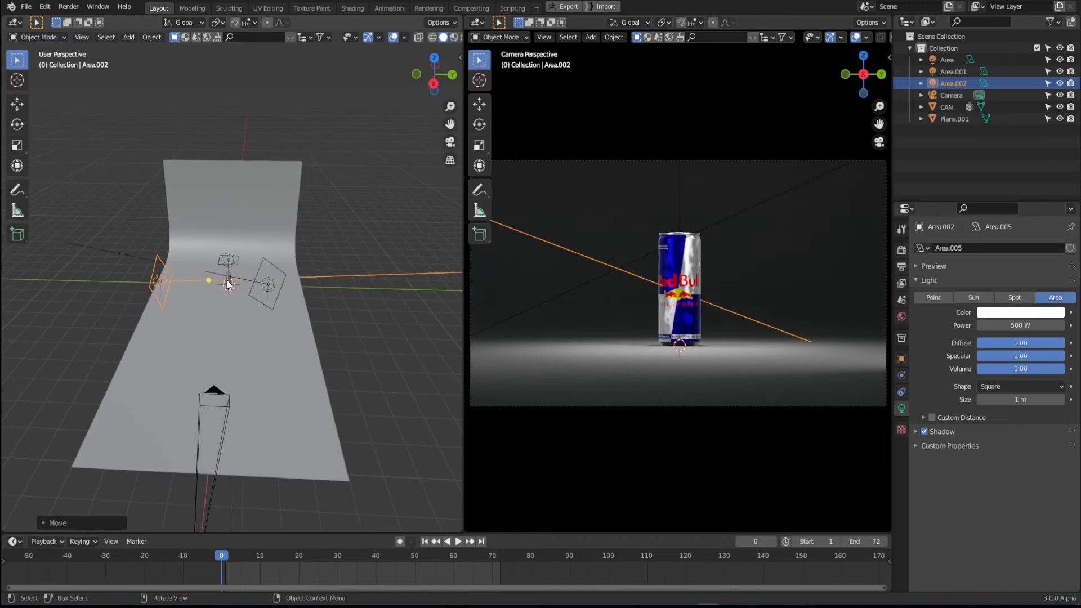
pyautogui.click(228, 276)
# Step: Scale up the left side light and raise it along Z
pyautogui.moveTo(214, 302); pyautogui.dragTo(255, 274, button='middle')
pyautogui.press('s')
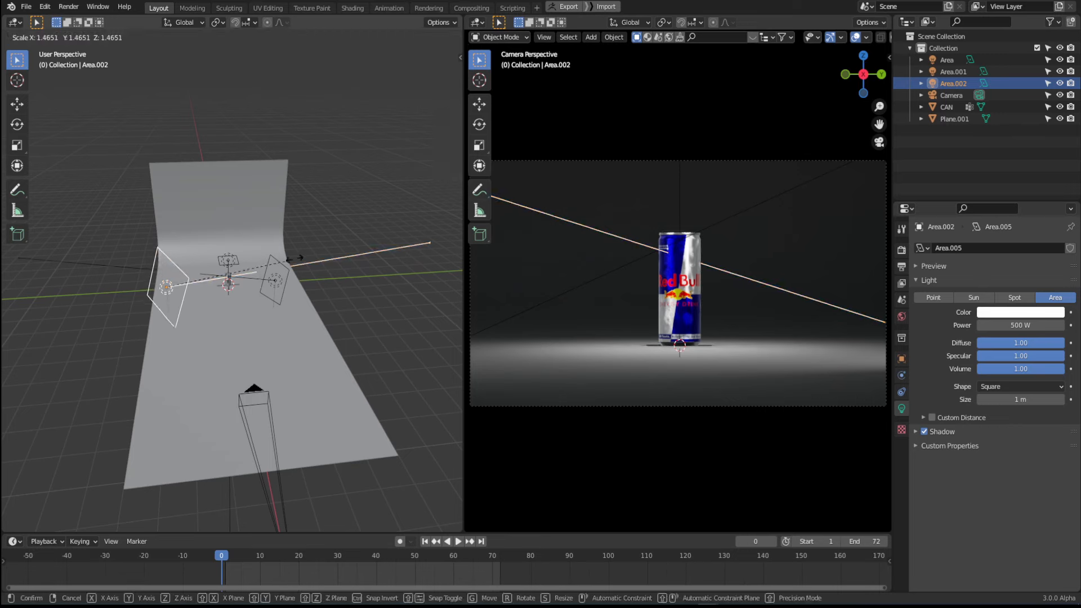
pyautogui.click(330, 255)
pyautogui.press('g')
pyautogui.press('z')
pyautogui.click(271, 259)
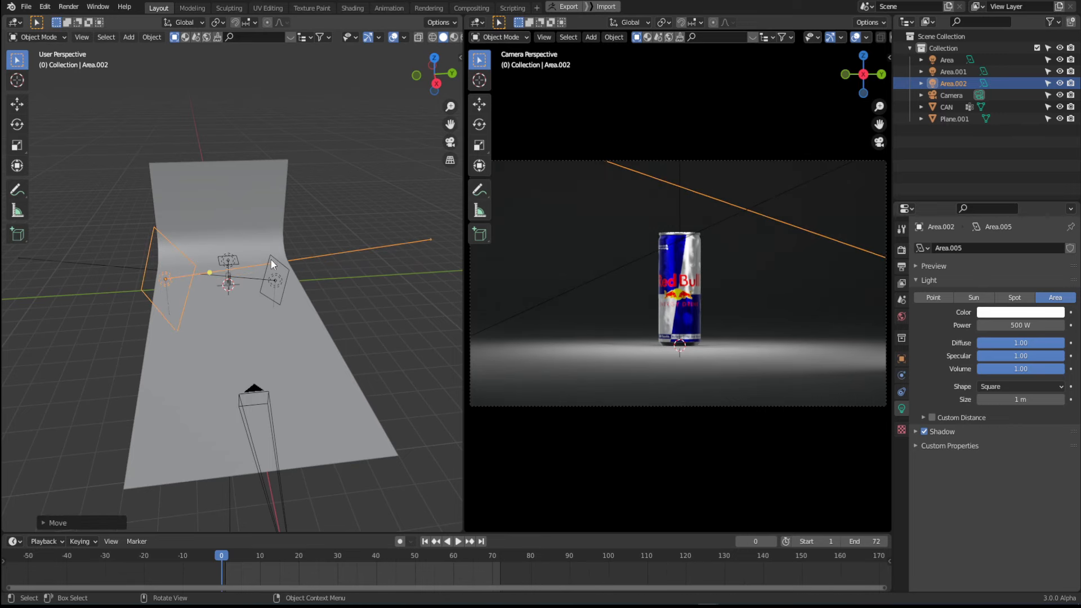
# Step: Re-aim the enlarged left side light at the can and set its power to 800 W
pyautogui.press('s')
pyautogui.click(228, 279)
pyautogui.moveTo(227, 279); pyautogui.dragTo(247, 293, button='middle')
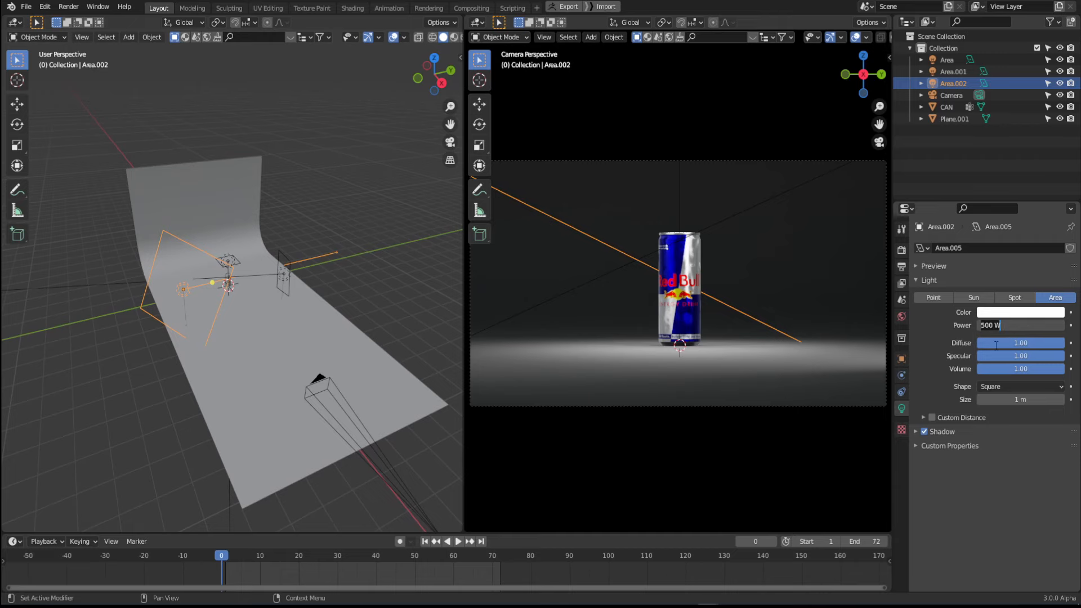
pyautogui.scroll(5, 668, 244)
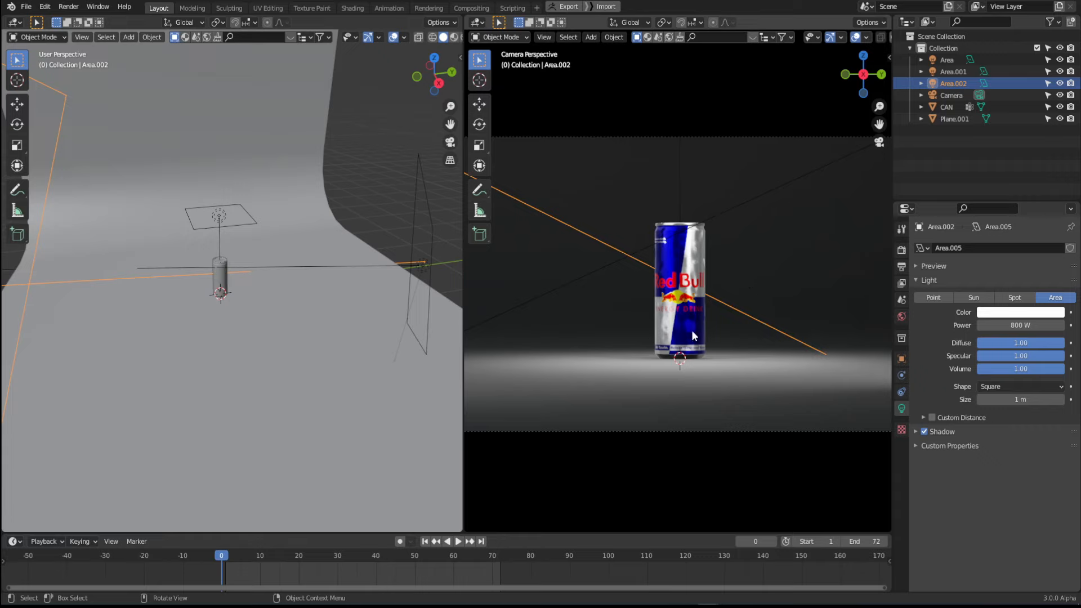
# Step: Add a point light to the scene for lighting the backdrop
pyautogui.moveTo(181, 283); pyautogui.dragTo(260, 277, button='middle')
pyautogui.hotkey('shift', 'a')
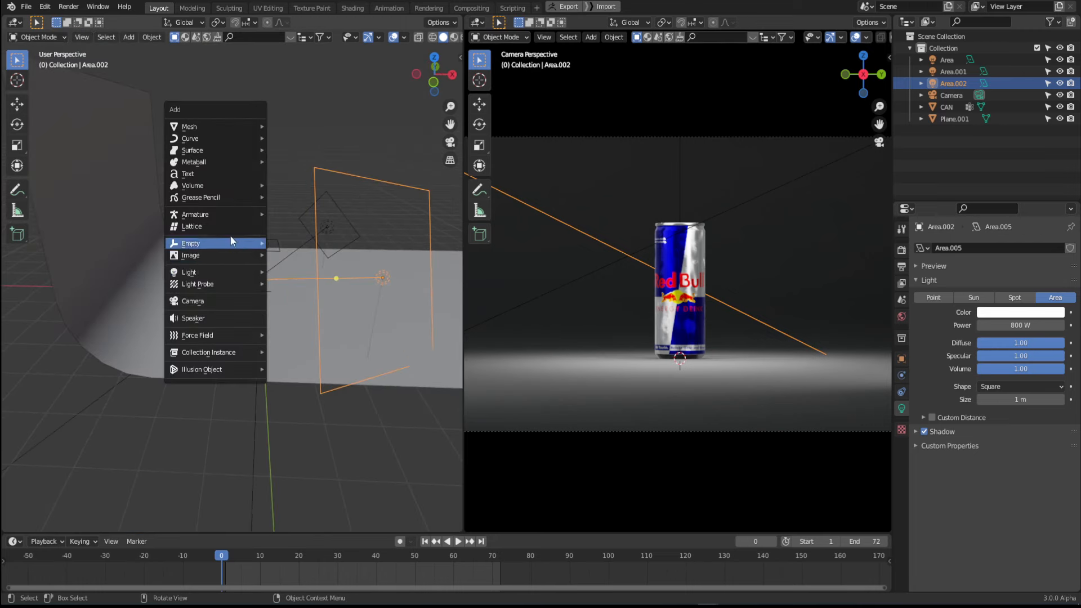
pyautogui.moveTo(211, 271)
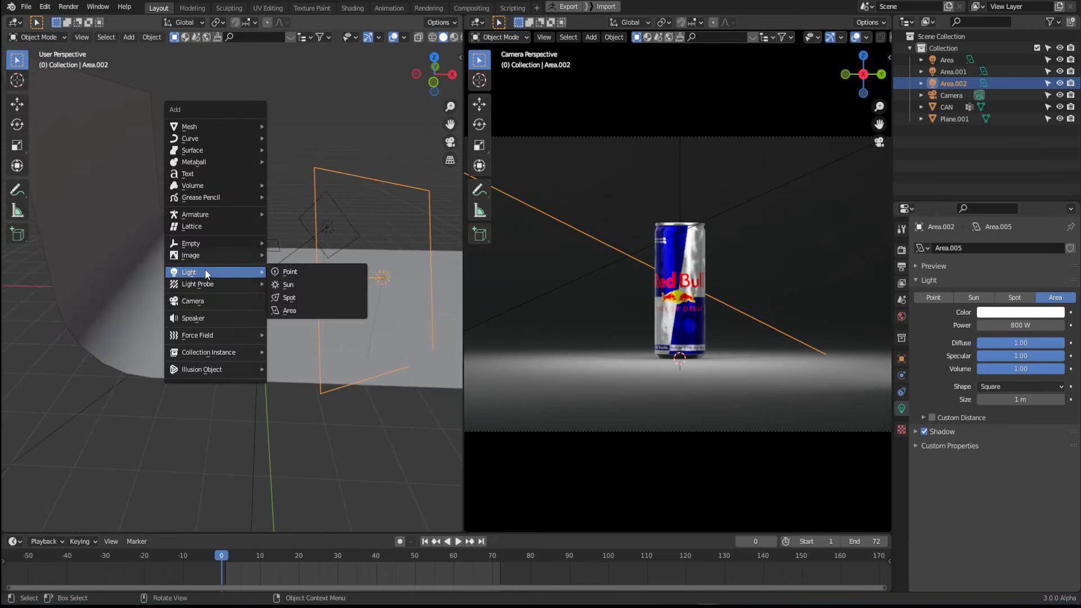
pyautogui.click(307, 272)
# Step: Raise the point light behind the can along Z and move it about 0.54 m back along X
pyautogui.press('g')
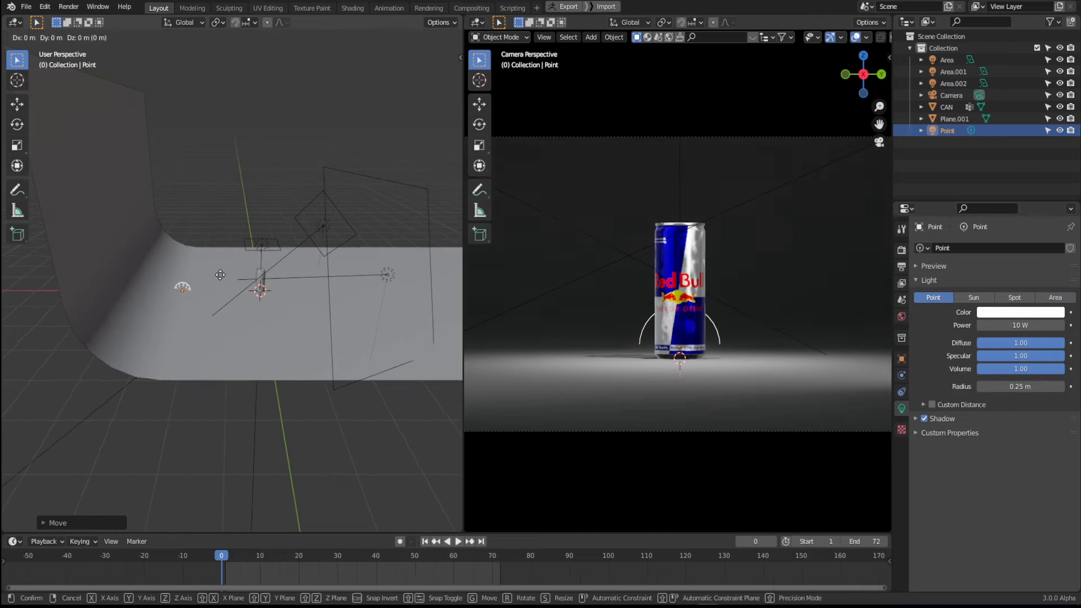
pyautogui.press('z')
pyautogui.click(222, 255)
pyautogui.moveTo(222, 254); pyautogui.dragTo(238, 262, button='middle')
pyautogui.press('g')
pyautogui.press('x')
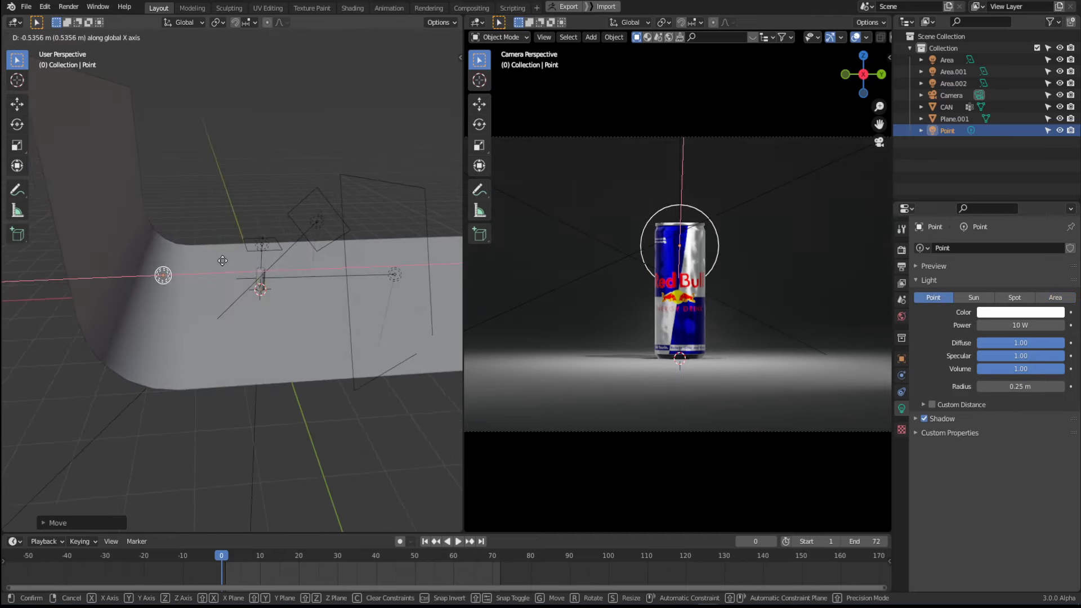
pyautogui.click(222, 261)
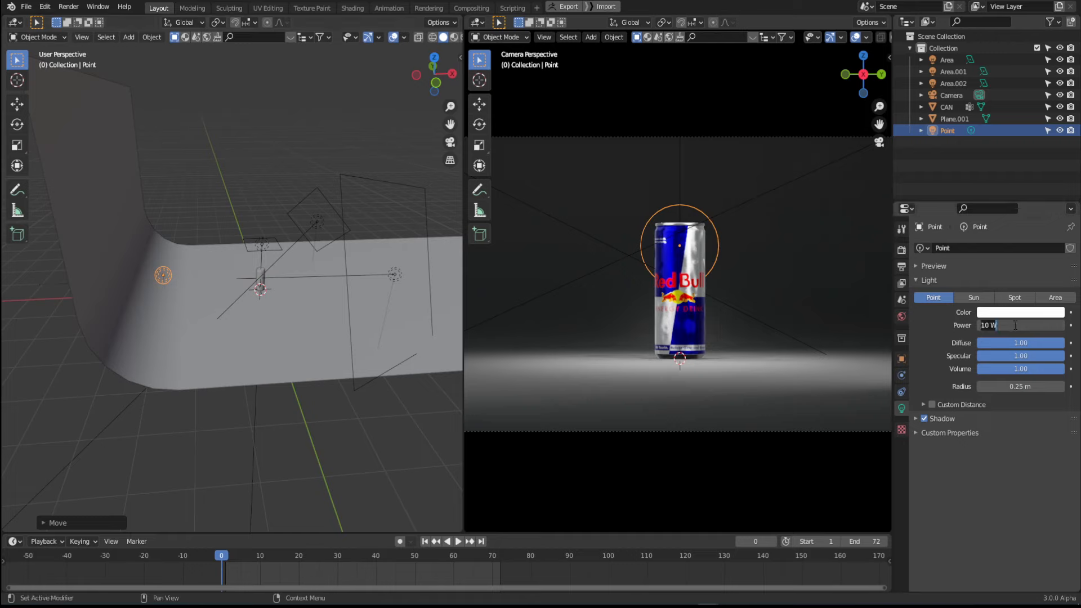
# Step: Set the point light's power to 100 W and its radius to 0.9 m
pyautogui.click(1016, 326)
pyautogui.write('100')
pyautogui.press('Return')
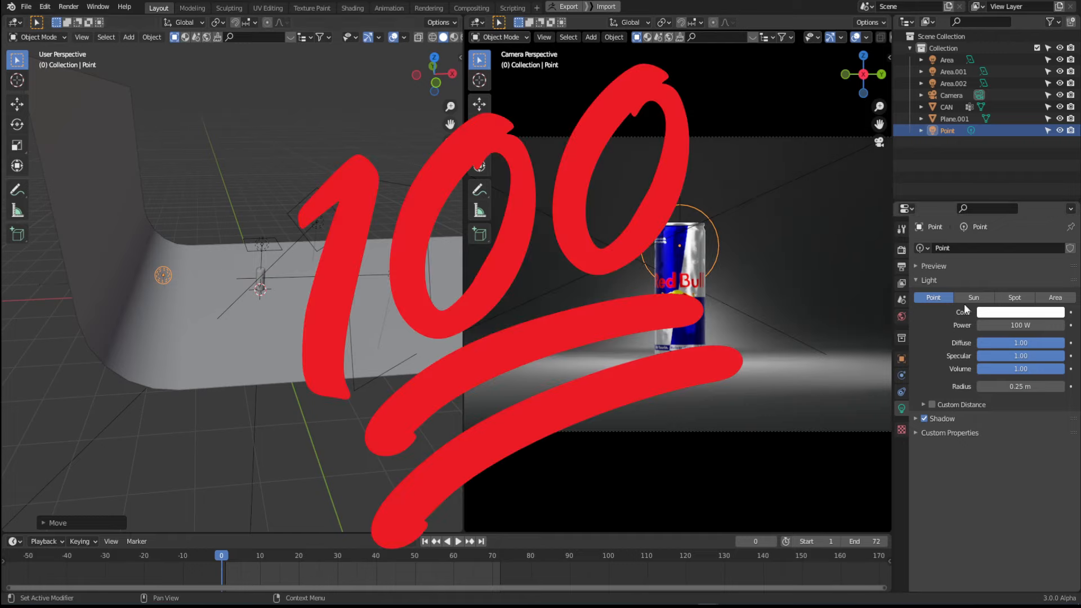
pyautogui.moveTo(1006, 386); pyautogui.dragTo(1030, 386)
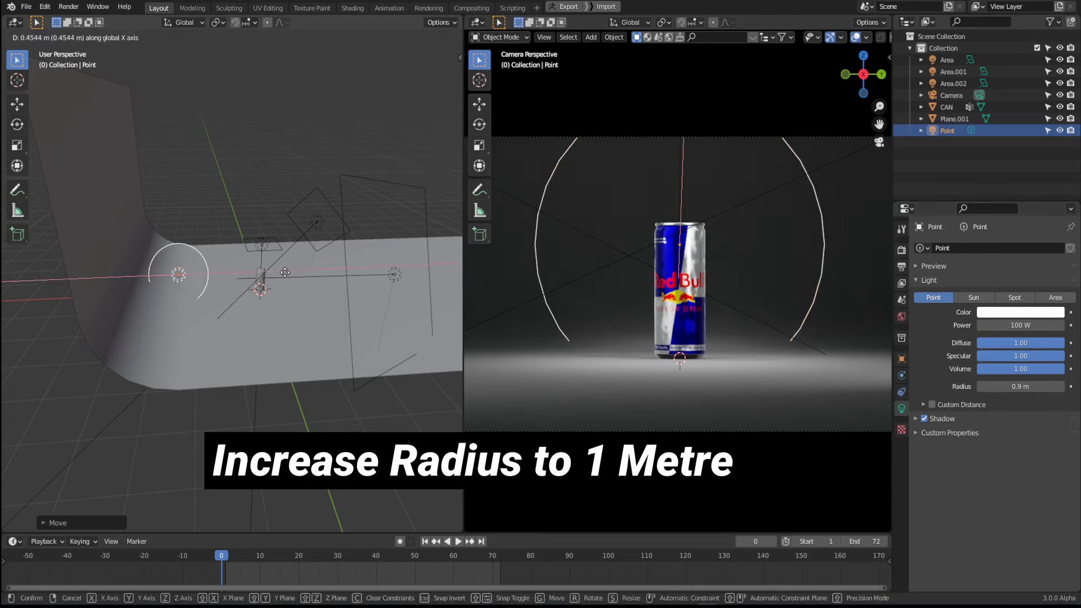
# Step: Reposition the point light about 0.45 m along X toward the can and higher along Z, and set its power to 800 W
pyautogui.click(236, 262)
pyautogui.moveTo(1014, 326); pyautogui.dragTo(1034, 326)
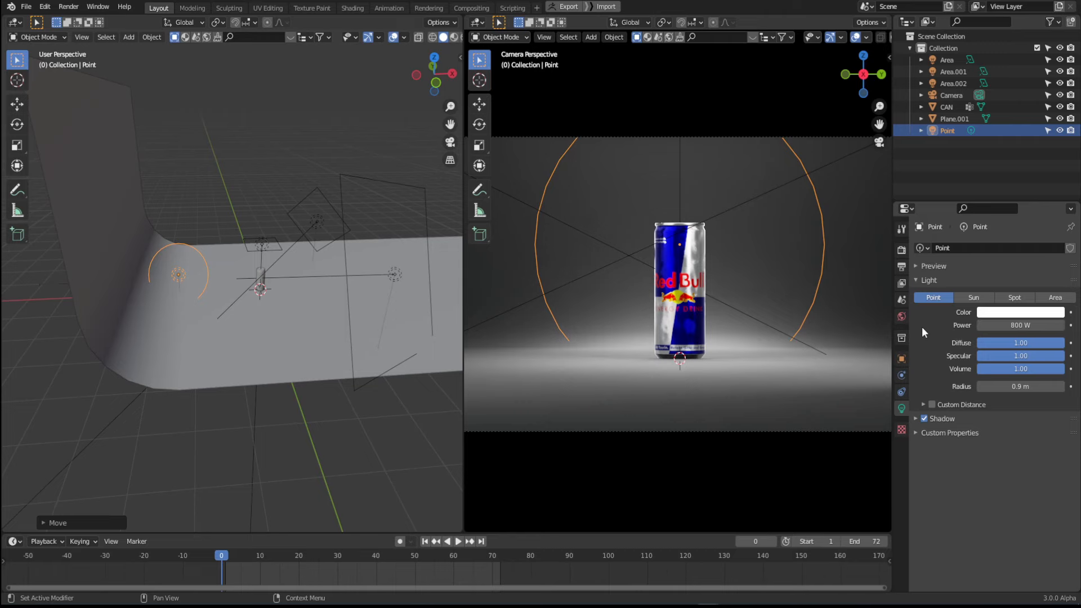
pyautogui.press('g')
pyautogui.press('z')
pyautogui.moveTo(332, 293); pyautogui.dragTo(207, 285, button='middle')
pyautogui.click(332, 264)
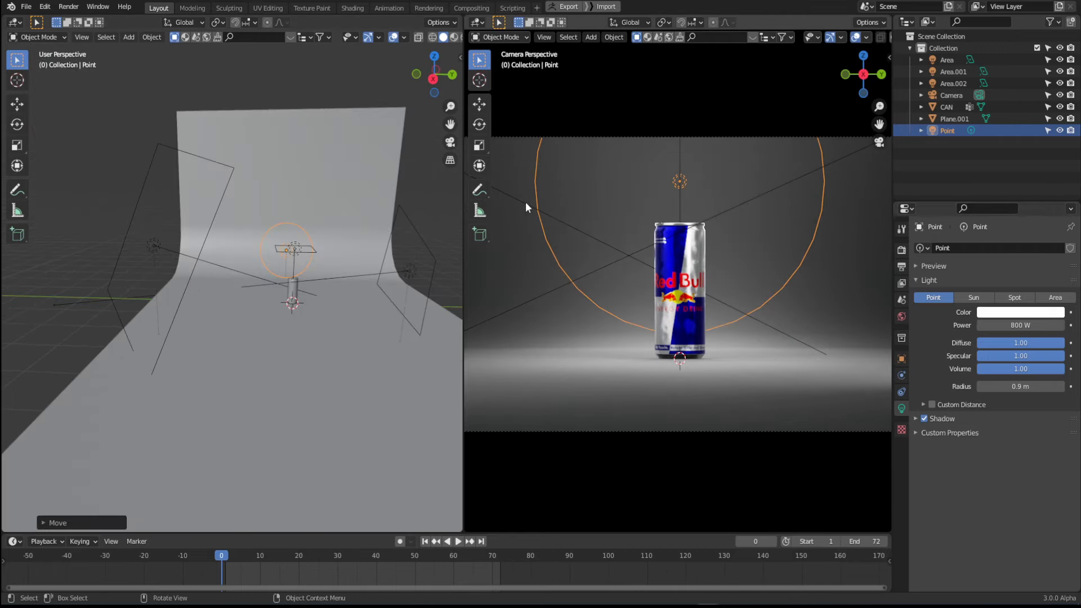
# Step: Select the camera and turn on automatic keyframing
pyautogui.moveTo(360, 273); pyautogui.dragTo(321, 269, button='middle')
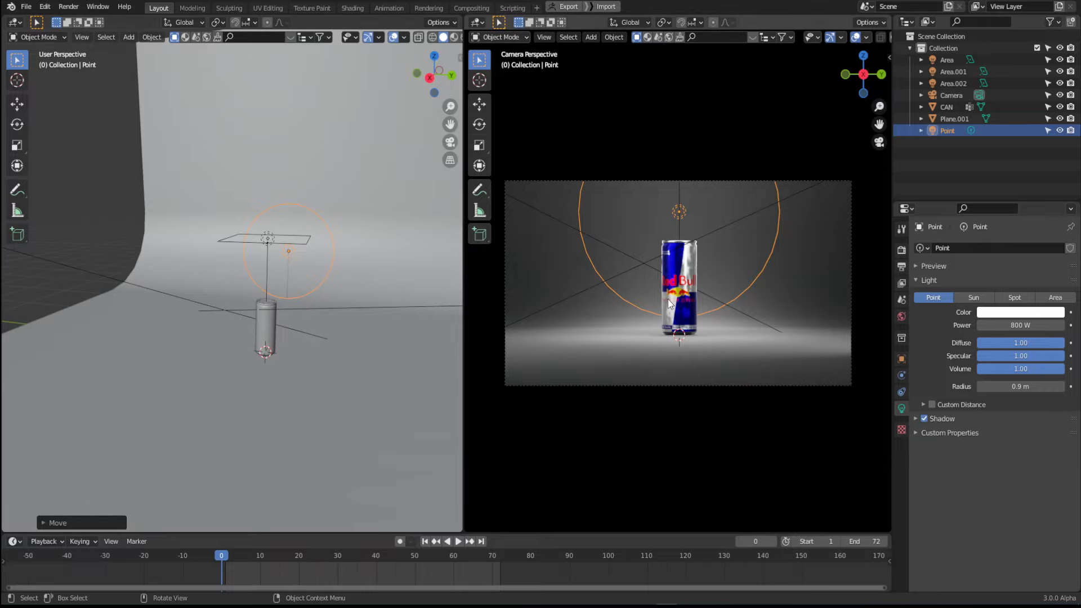
pyautogui.moveTo(421, 289); pyautogui.dragTo(269, 329, button='middle')
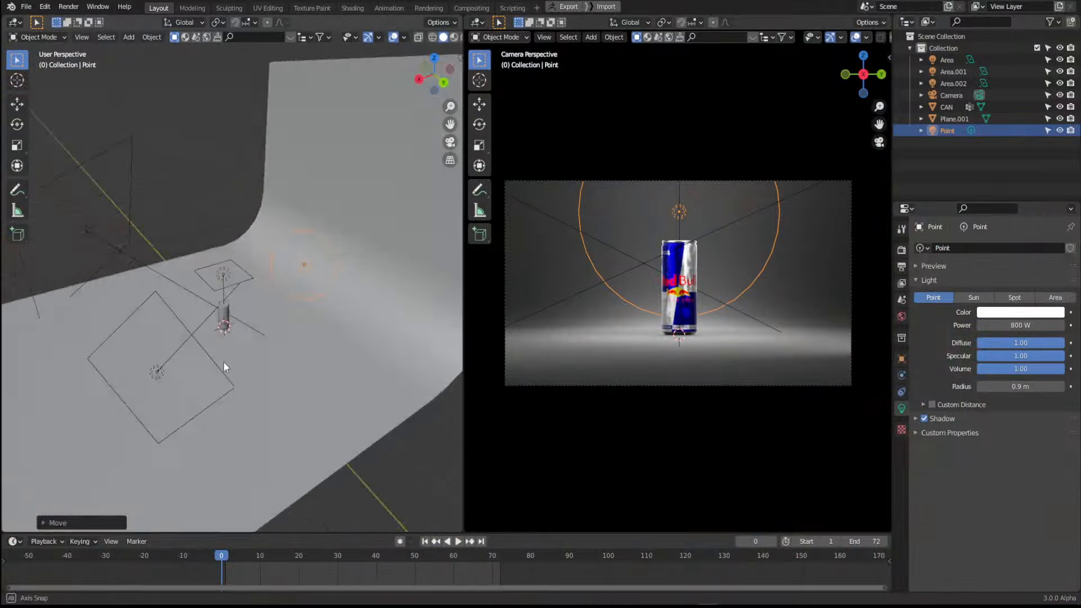
pyautogui.moveTo(224, 363); pyautogui.dragTo(323, 350, button='middle')
pyautogui.click(119, 265)
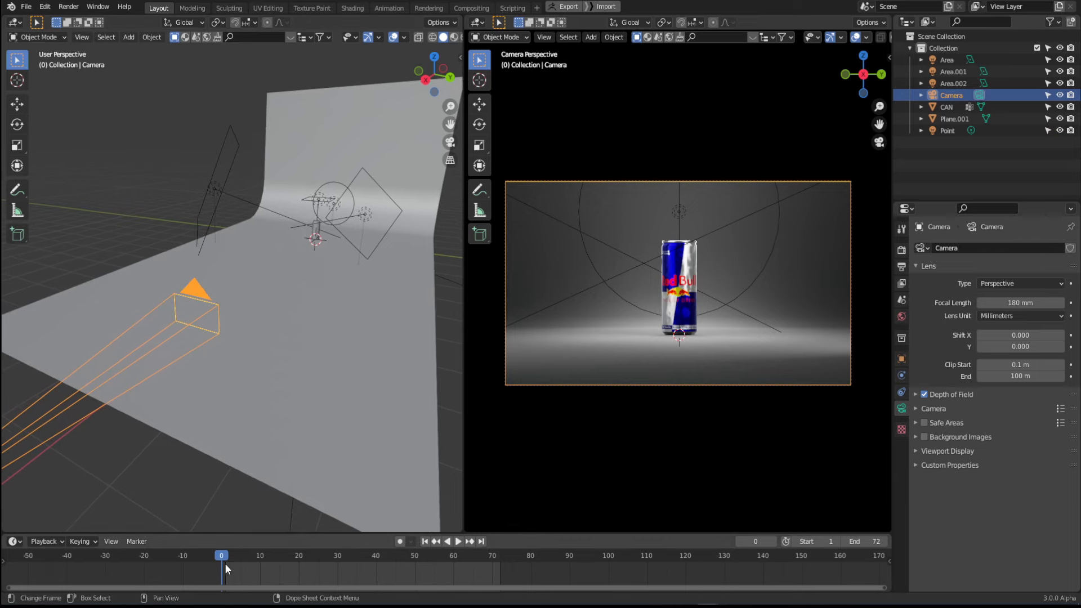
pyautogui.moveTo(265, 496); pyautogui.dragTo(291, 410, button='middle')
pyautogui.click(245, 308)
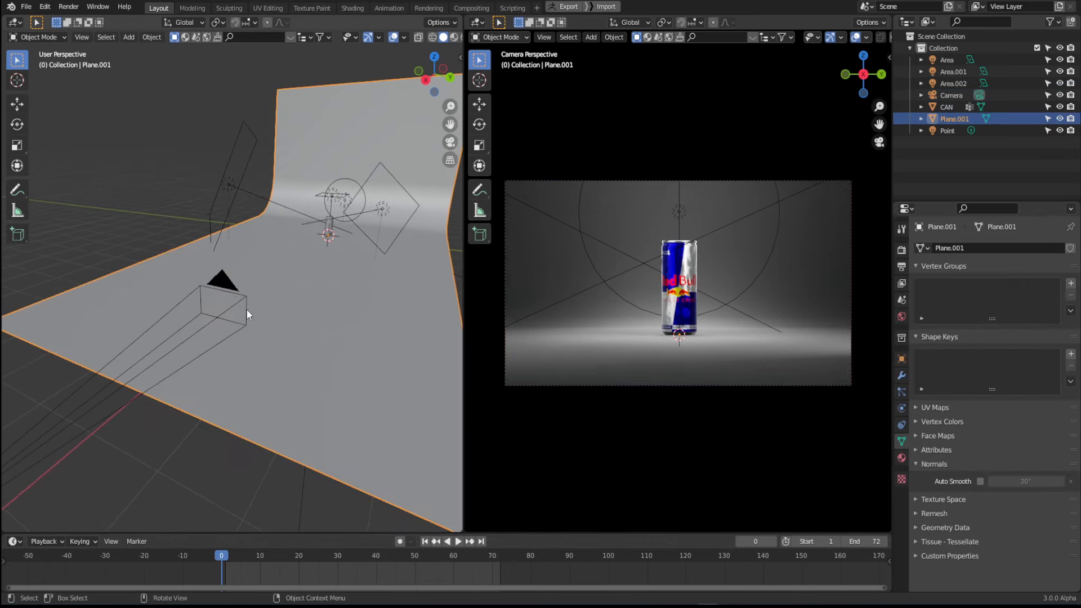
pyautogui.click(220, 290)
pyautogui.moveTo(248, 348)
pyautogui.mouseDown(button='middle')
pyautogui.moveTo(311, 306)
pyautogui.moveTo(198, 326)
pyautogui.moveTo(245, 327)
pyautogui.mouseUp(button='middle')
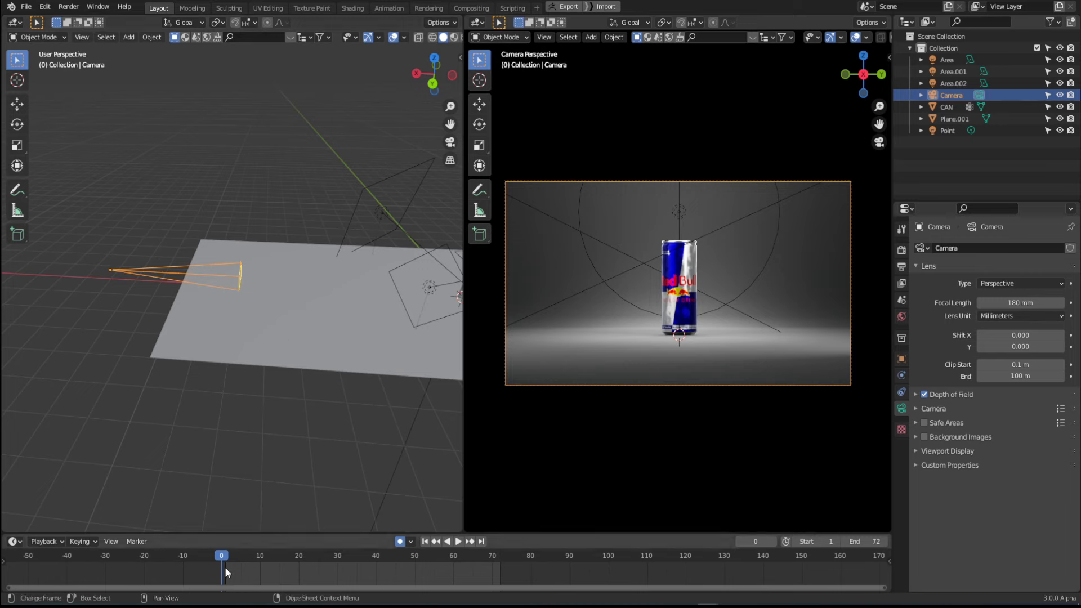
# Step: At frame 0, move the camera about 4.4 m along X toward the can, then make the timeline area taller
pyautogui.press('g')
pyautogui.press('x')
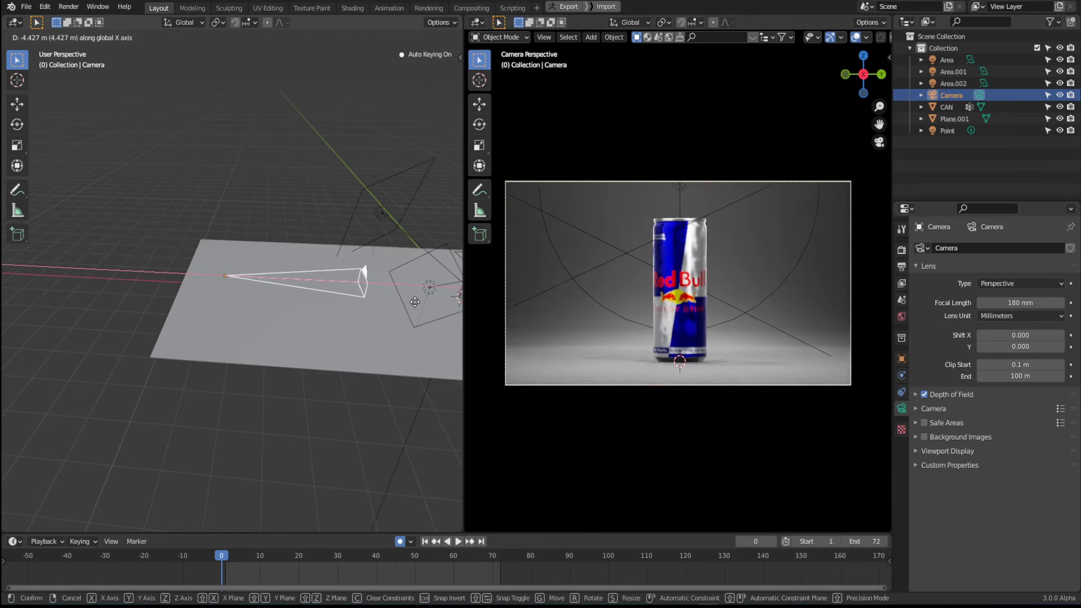
pyautogui.click(293, 350)
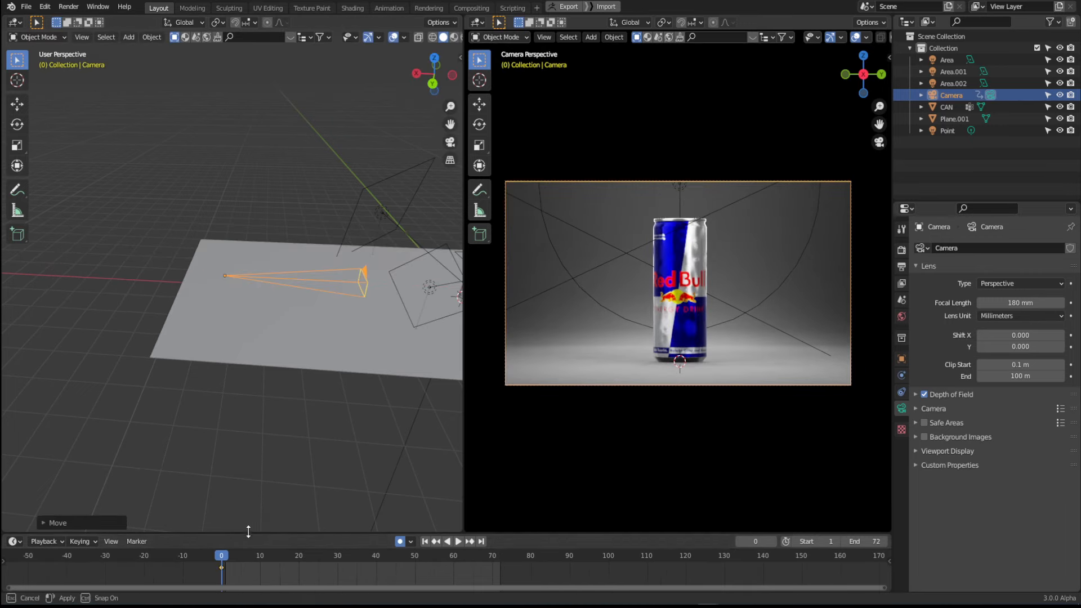
pyautogui.moveTo(248, 532); pyautogui.dragTo(239, 429)
pyautogui.scroll(11, 223, 464)
pyautogui.moveTo(197, 492); pyautogui.dragTo(549, 498, button='middle')
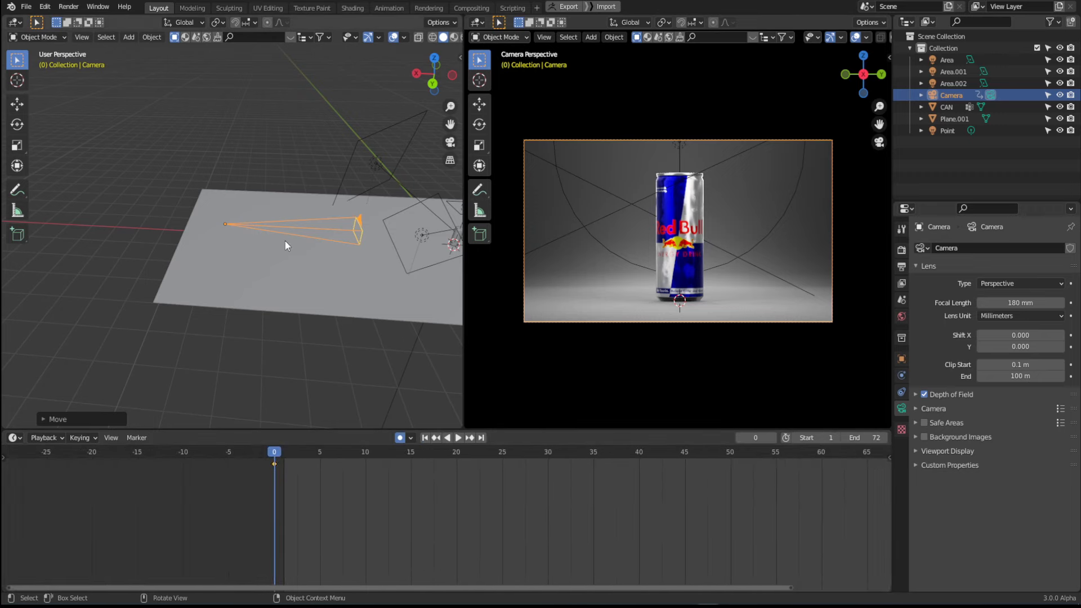
# Step: Move the camera farther forward at frame 0 until the Red Bull lettering fills the shot
pyautogui.moveTo(361, 283); pyautogui.dragTo(300, 290, button='middle')
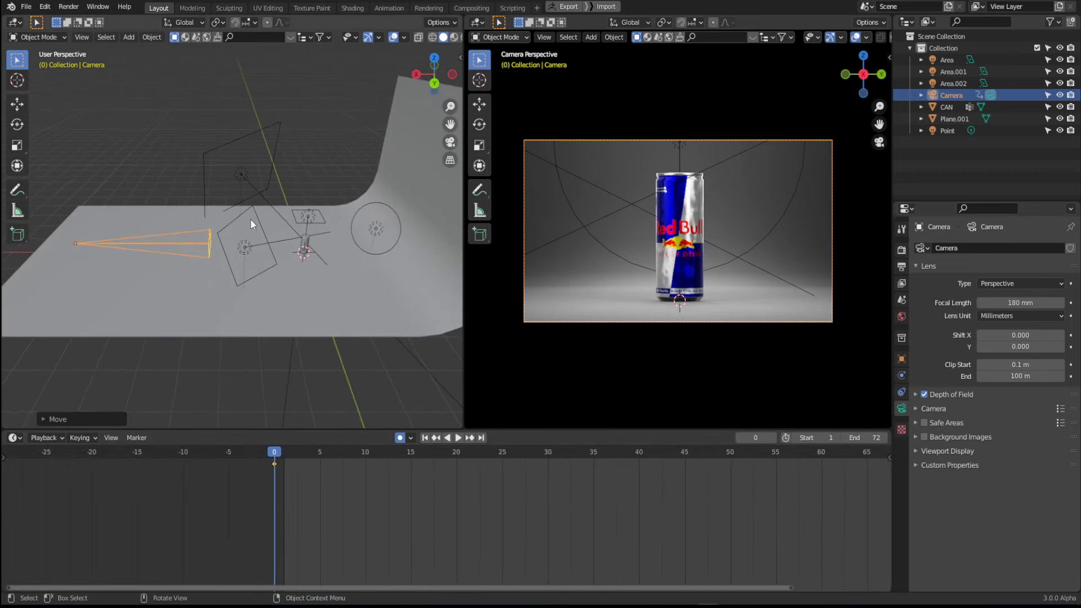
pyautogui.press('g')
pyautogui.click(734, 250)
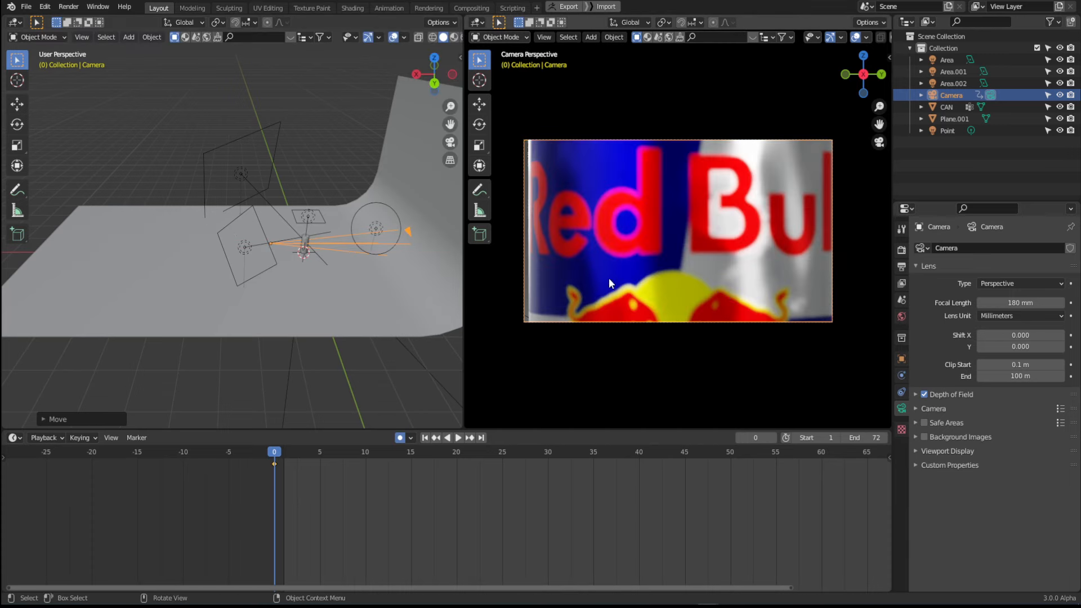
pyautogui.moveTo(394, 270); pyautogui.dragTo(273, 244, button='middle')
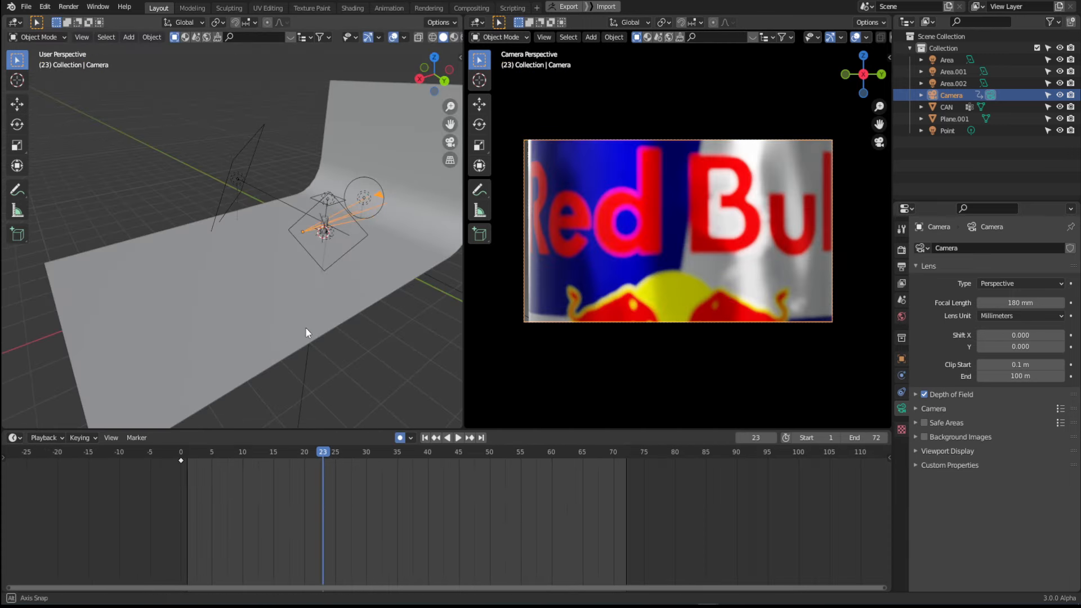
pyautogui.moveTo(307, 331); pyautogui.dragTo(280, 248, button='middle')
pyautogui.press('g')
pyautogui.press('x')
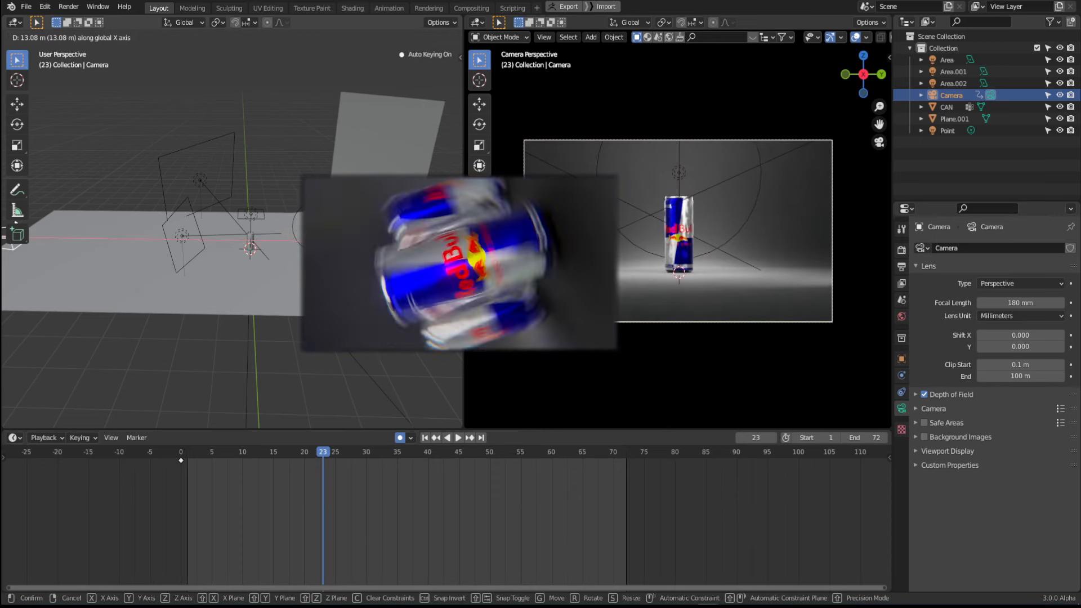
pyautogui.press('Escape')
pyautogui.keyDown('shift'); pyautogui.moveTo(307, 270); pyautogui.dragTo(320, 268, button='middle'); pyautogui.keyUp('shift')
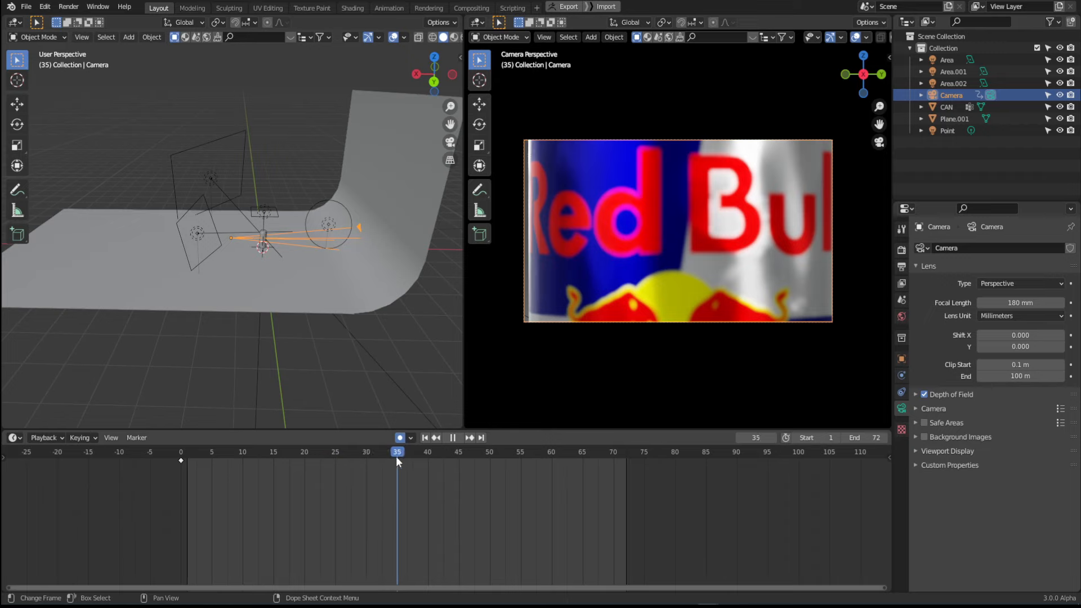
# Step: Set the current frame to 24*2 and move the camera back along X to about 9.98 m, showing the whole can
pyautogui.moveTo(396, 457); pyautogui.dragTo(421, 457)
pyautogui.click(755, 437)
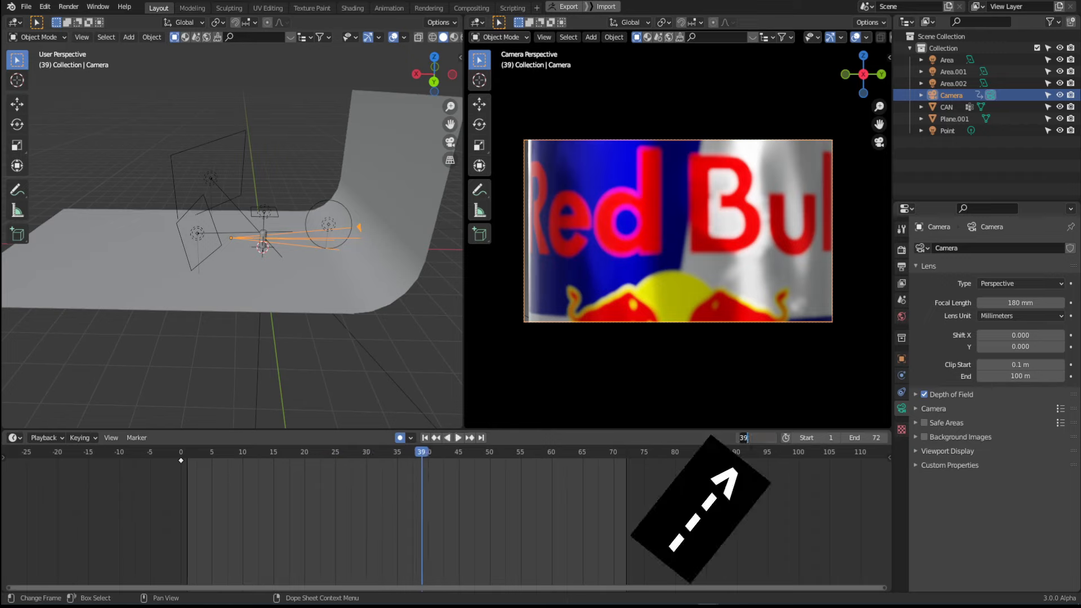
pyautogui.write('24*2')
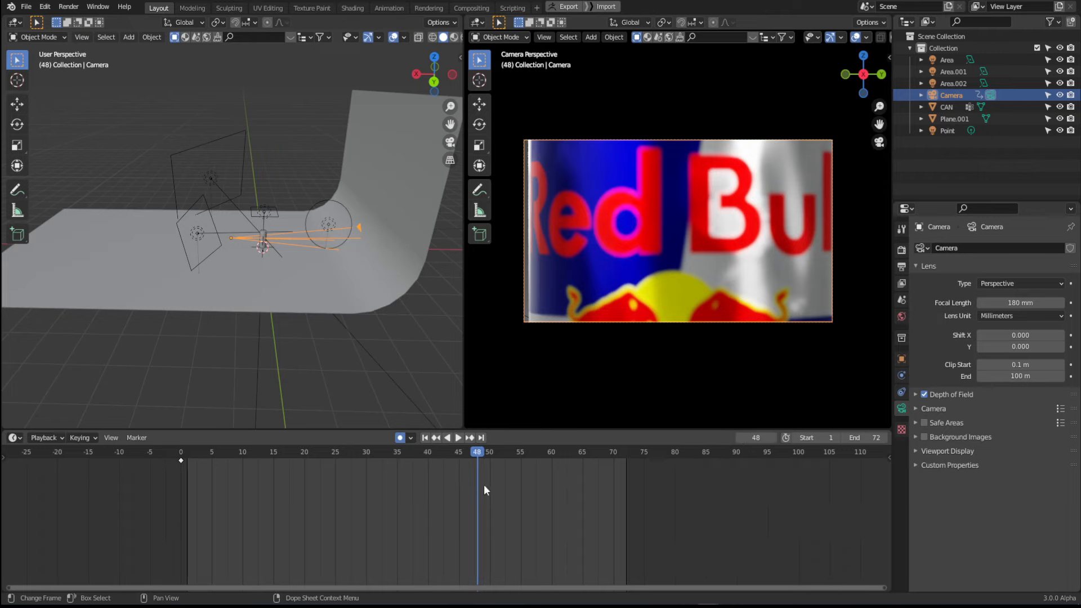
pyautogui.moveTo(333, 310); pyautogui.dragTo(286, 290, button='middle')
pyautogui.press('g')
pyautogui.press('x')
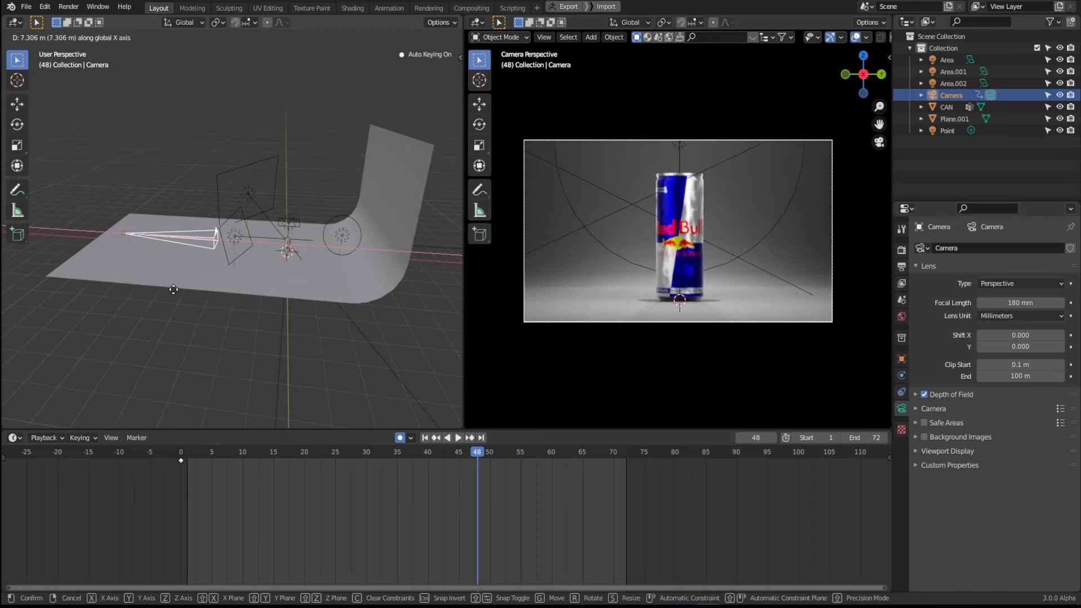
pyautogui.click(155, 291)
pyautogui.moveTo(149, 289); pyautogui.dragTo(267, 264, button='middle')
pyautogui.scroll(3, 269, 262)
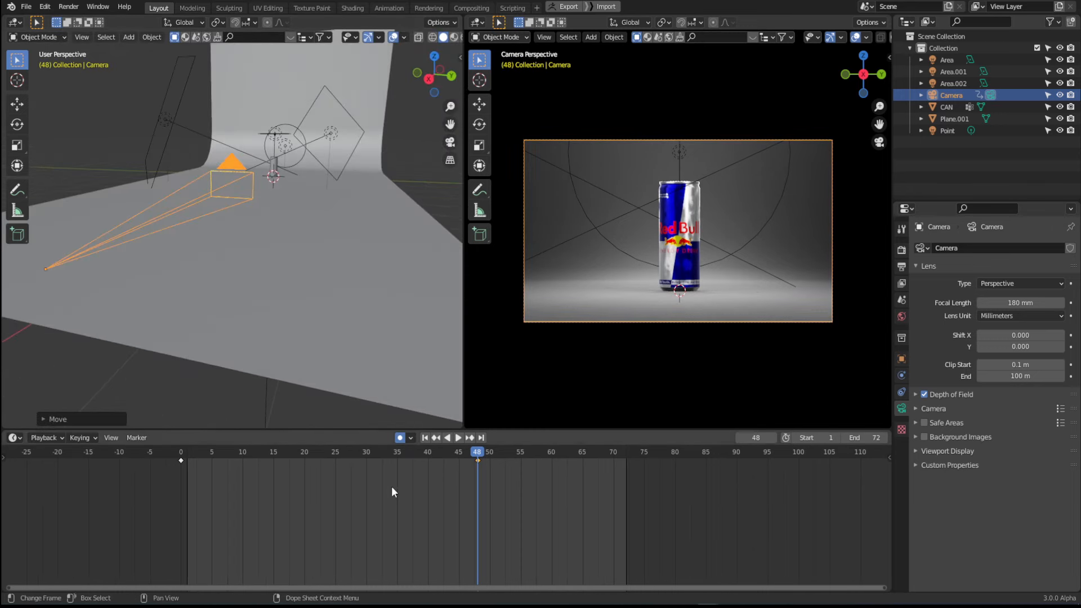
# Step: Jump back and forth between the camera keyframes at frames 0 and 48 to compare the close-up and wide shots
pyautogui.press('Down')
pyautogui.press('Up')
pyautogui.press('Down')
pyautogui.press('Up')
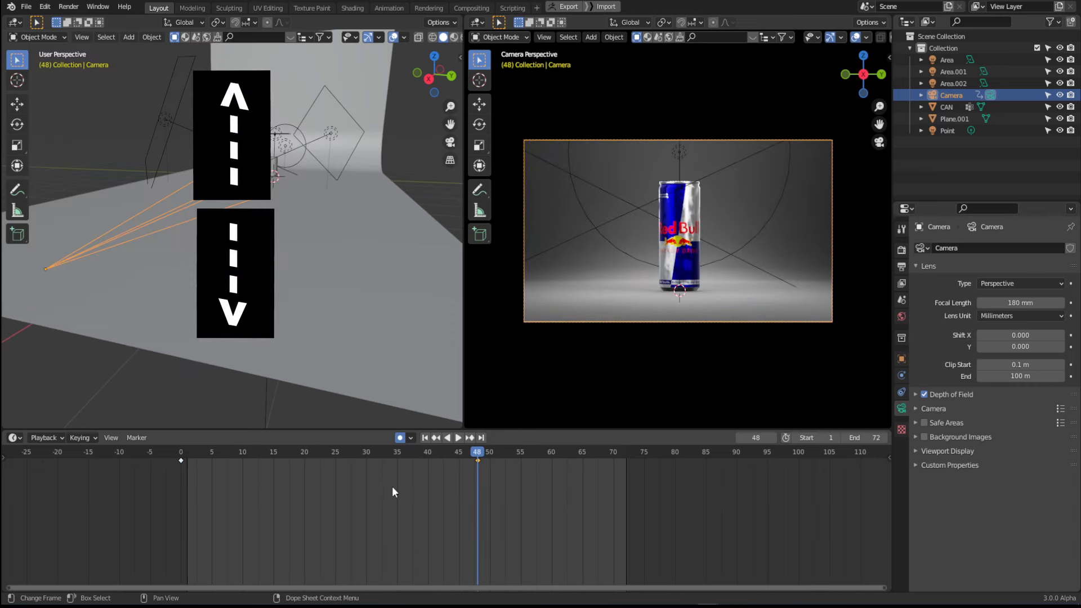
pyautogui.press('Down')
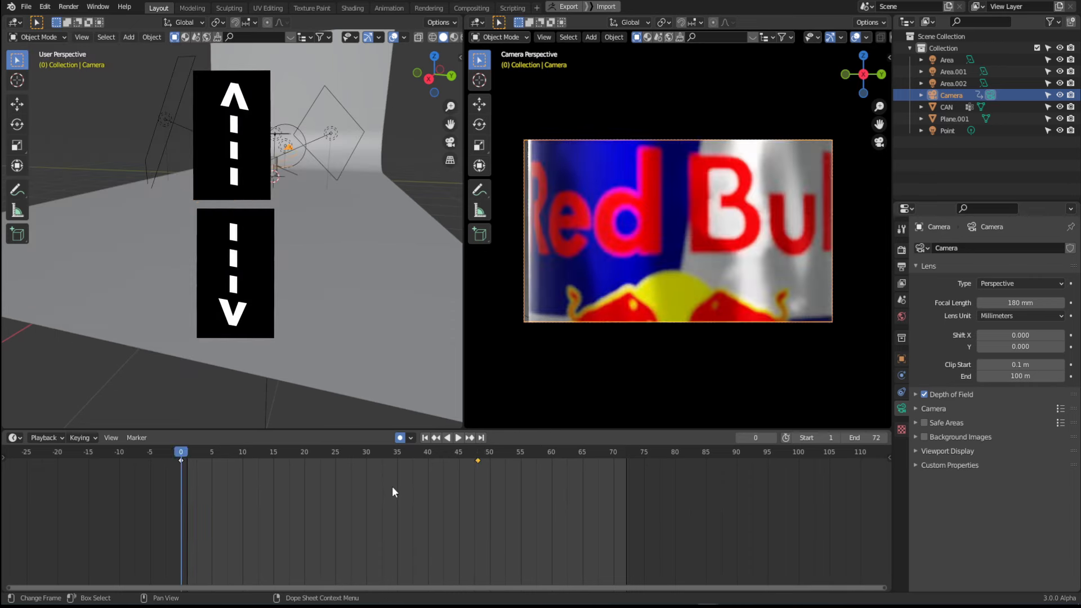
pyautogui.press('Up')
pyautogui.press('Down')
pyautogui.press('Up')
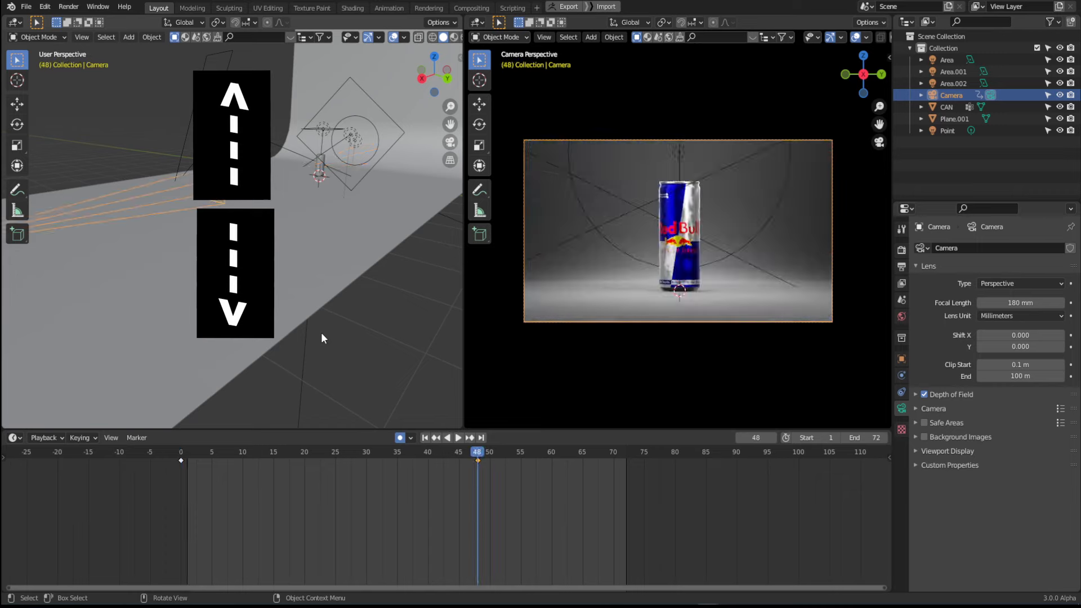
pyautogui.press('Down')
pyautogui.press('Up')
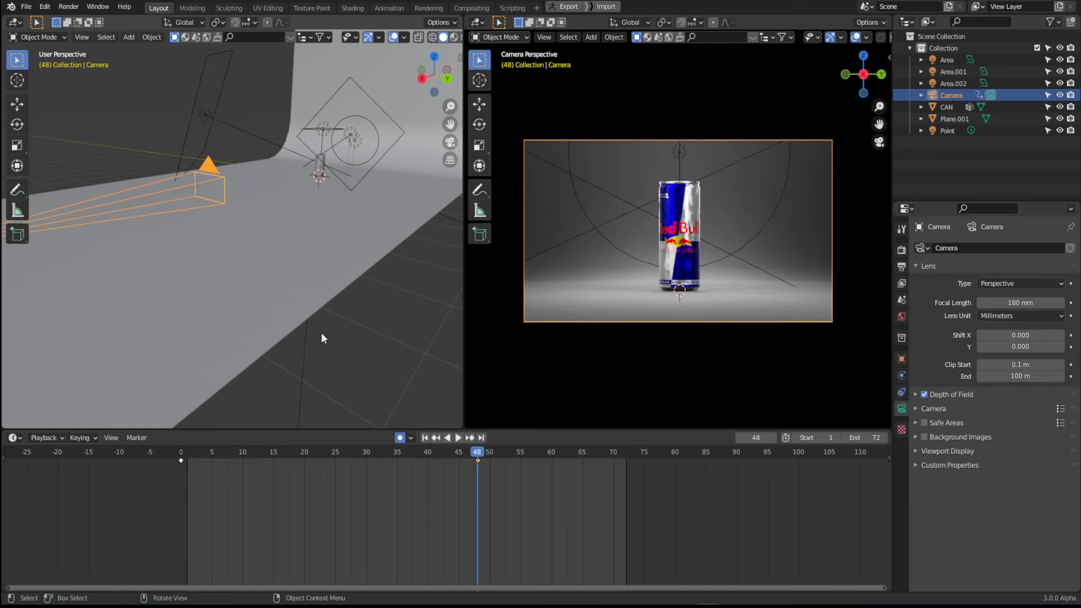
# Step: Return to the keyframe at frame 0 and rotate the camera slightly
pyautogui.press('Down')
pyautogui.moveTo(322, 329); pyautogui.dragTo(281, 306, button='middle')
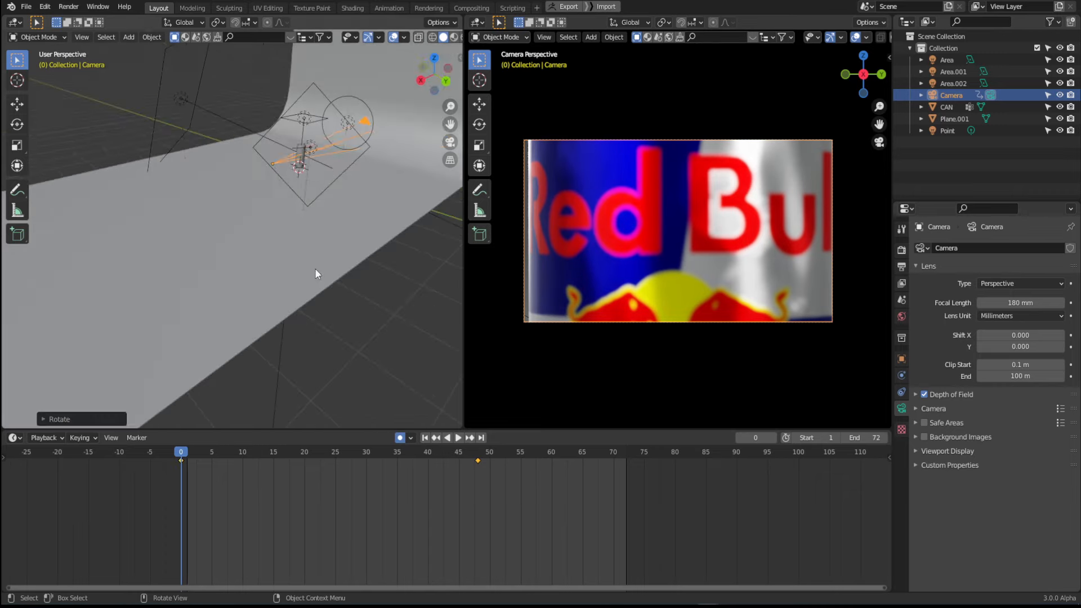
pyautogui.press('r')
pyautogui.click(315, 270)
pyautogui.moveTo(265, 287); pyautogui.dragTo(245, 289, button='middle')
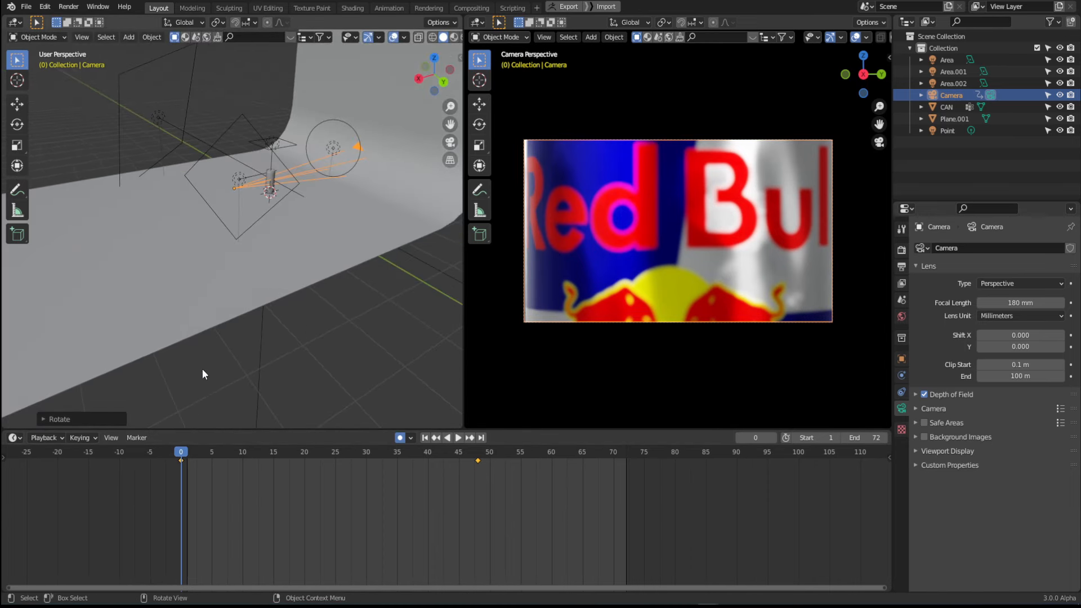
# Step: At frame 48, set the camera's Y rotation to 360° so it makes a full roll
pyautogui.moveTo(201, 369); pyautogui.dragTo(287, 293, button='middle')
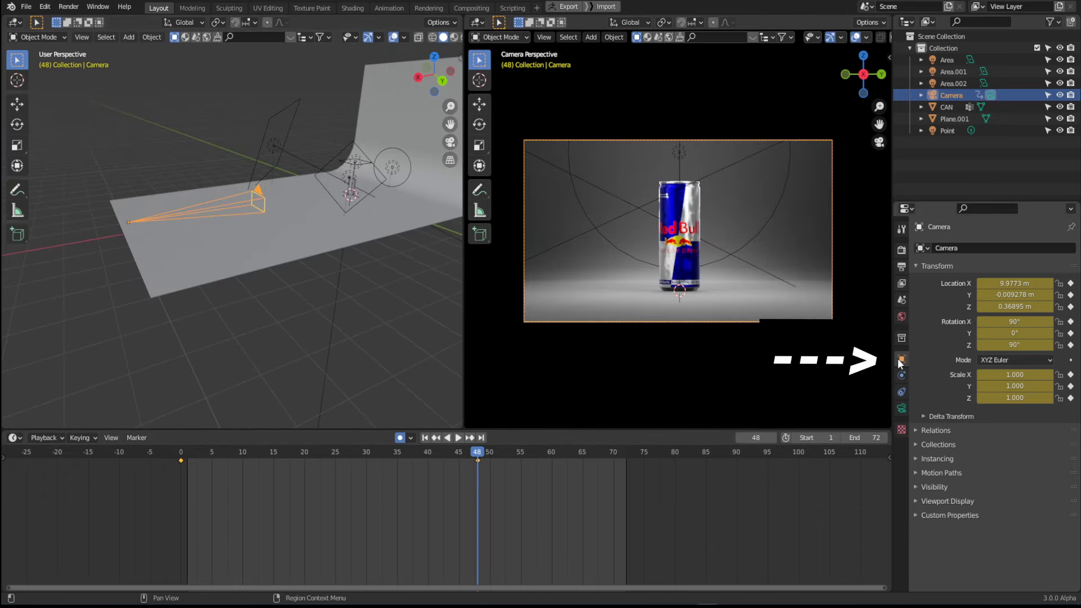
pyautogui.moveTo(1009, 334); pyautogui.dragTo(1052, 333)
pyautogui.rightClick(1015, 333)
pyautogui.click(1014, 333)
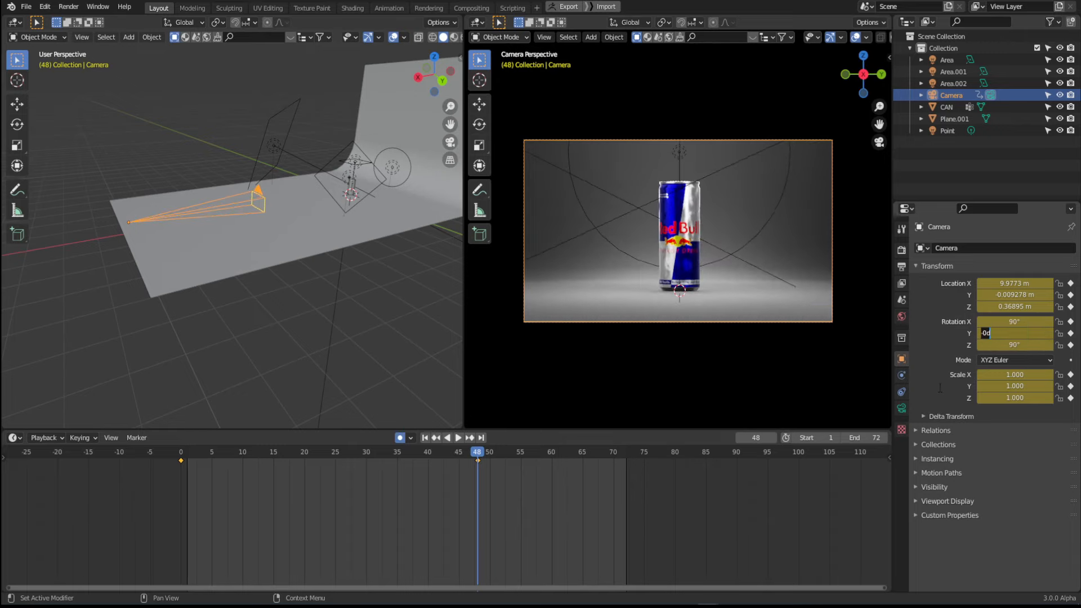
pyautogui.write('360')
pyautogui.press('Return')
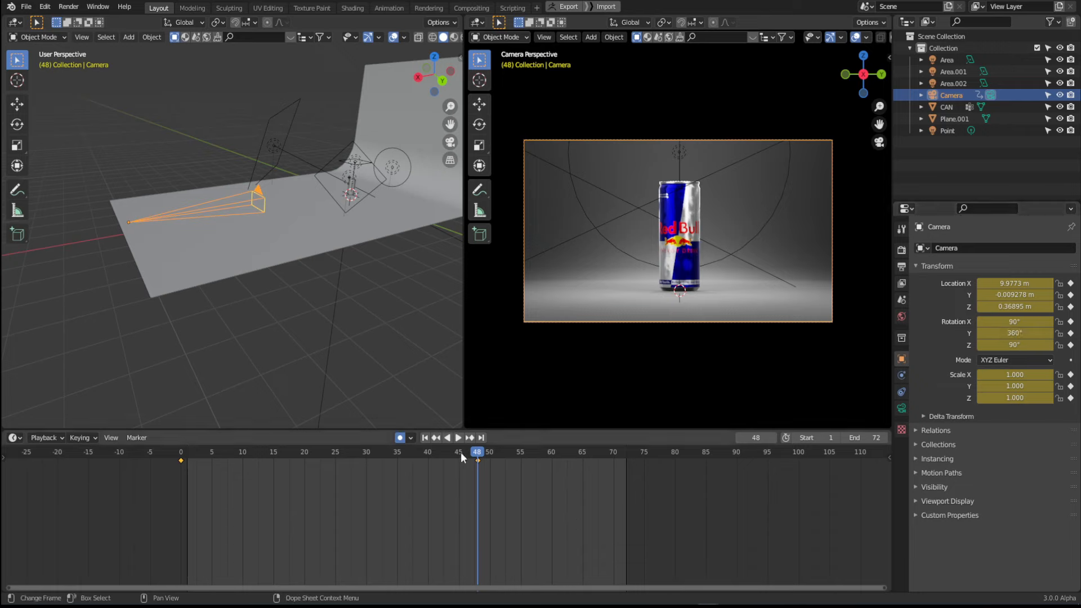
pyautogui.moveTo(478, 452)
pyautogui.mouseDown()
pyautogui.moveTo(138, 428)
pyautogui.moveTo(481, 441)
pyautogui.moveTo(189, 444)
pyautogui.moveTo(478, 445)
pyautogui.mouseUp()
# Step: Select the can and frame the viewport on it
pyautogui.moveTo(250, 181); pyautogui.dragTo(286, 198, button='middle')
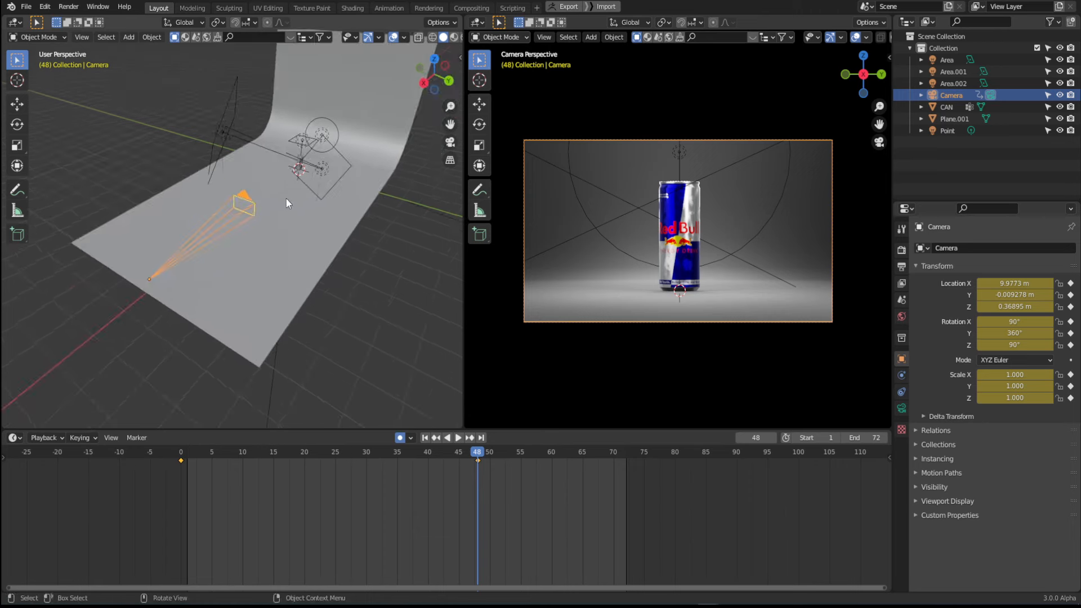
pyautogui.scroll(4, 287, 197)
pyautogui.click(373, 87)
pyautogui.press('KP_Decimal')
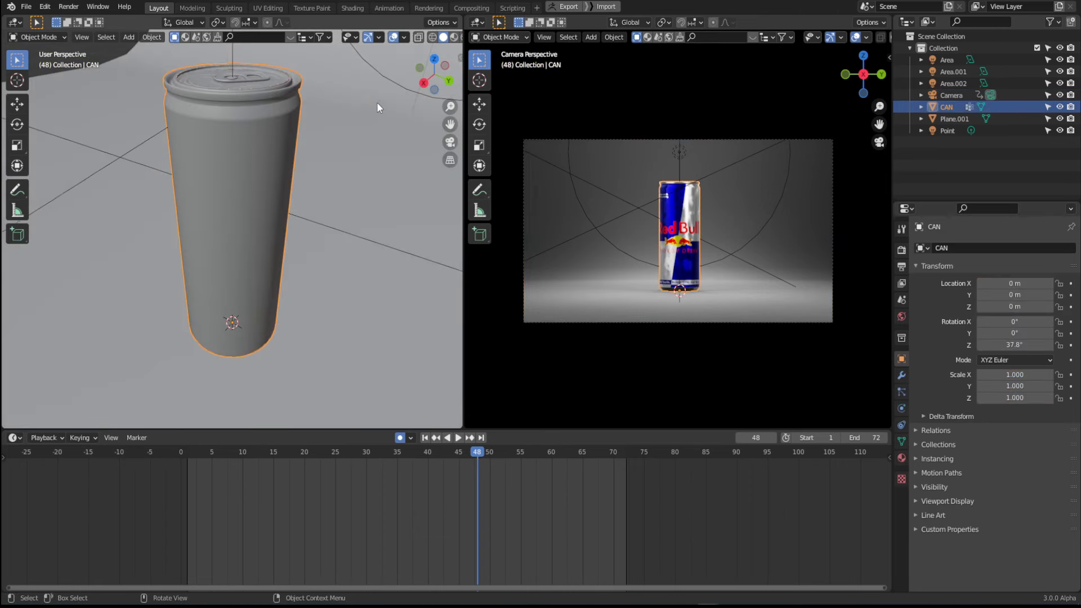
pyautogui.keyDown('shift'); pyautogui.moveTo(246, 190); pyautogui.dragTo(299, 179, button='middle'); pyautogui.keyUp('shift')
pyautogui.scroll(-4, 299, 179)
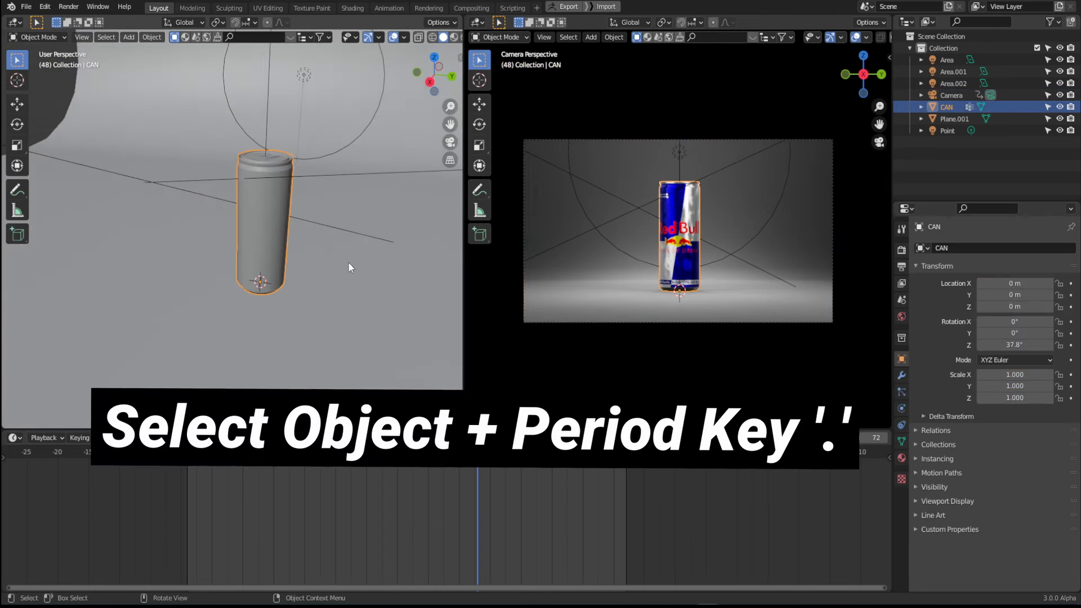
pyautogui.moveTo(347, 263); pyautogui.dragTo(285, 278, button='middle')
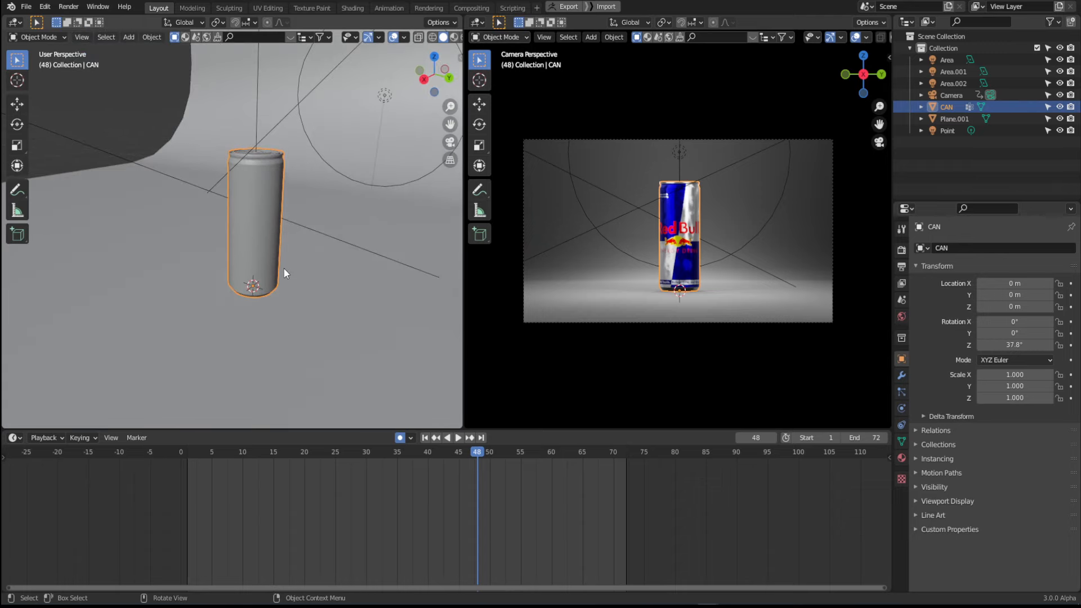
# Step: Add a cube empty at the can's base and scale it down uniformly to 0.255
pyautogui.hotkey('shift', 'a')
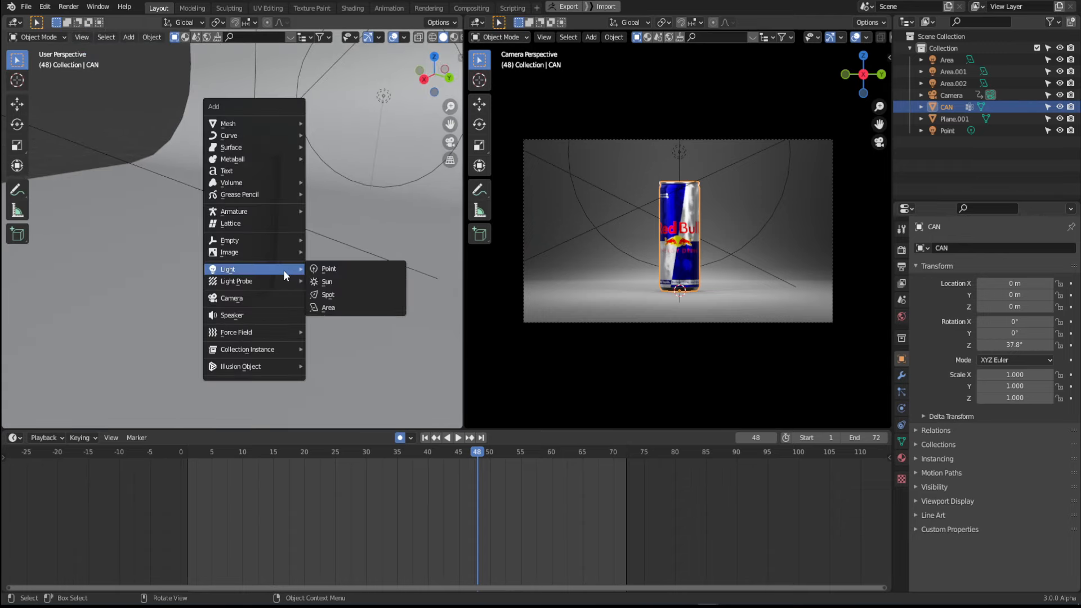
pyautogui.moveTo(235, 245)
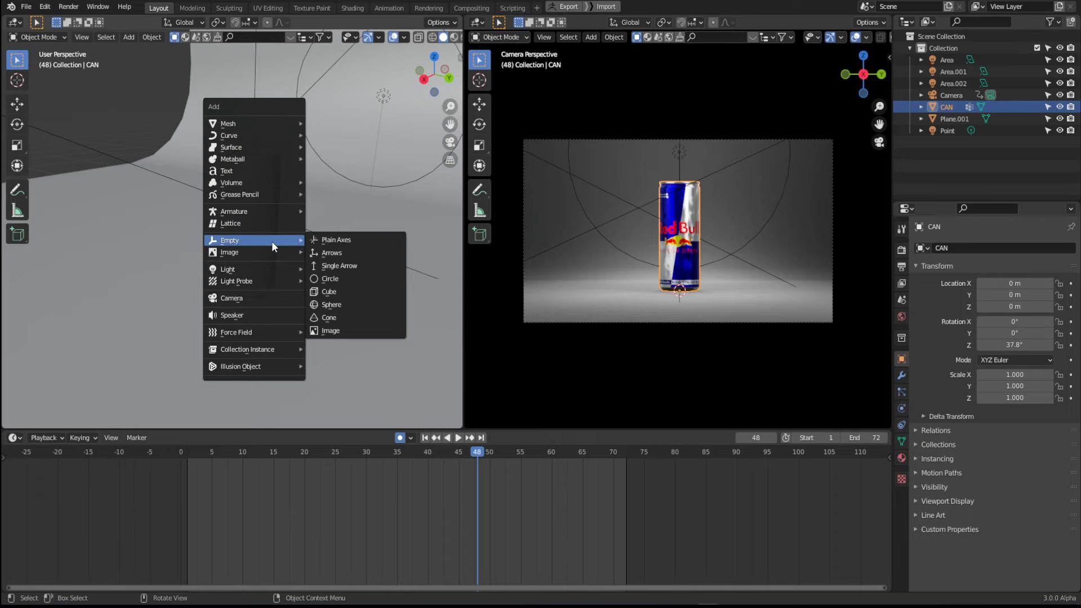
pyautogui.click(364, 290)
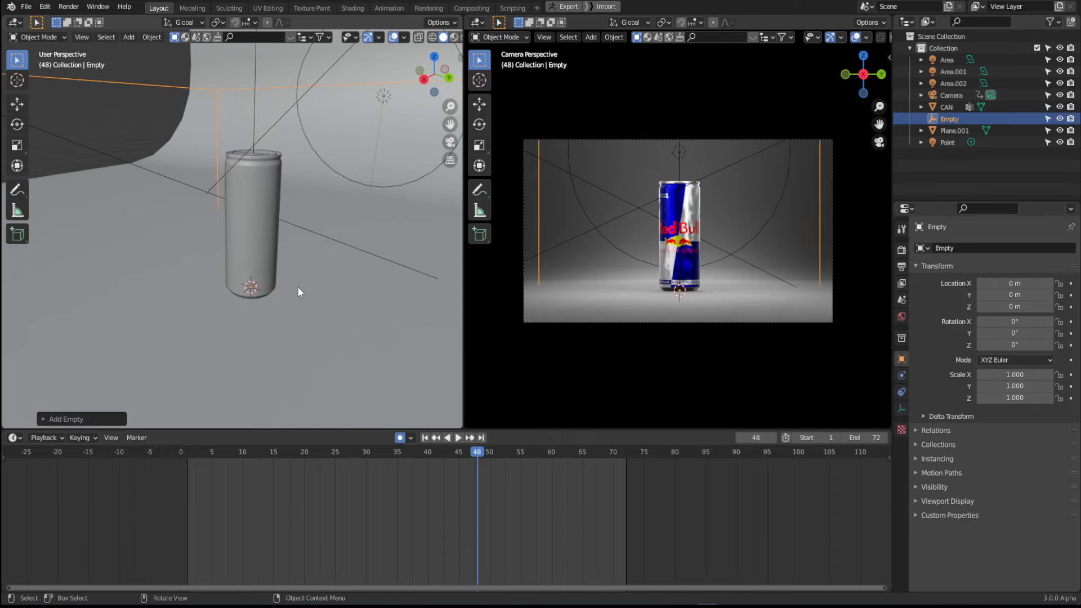
pyautogui.scroll(-6, 299, 287)
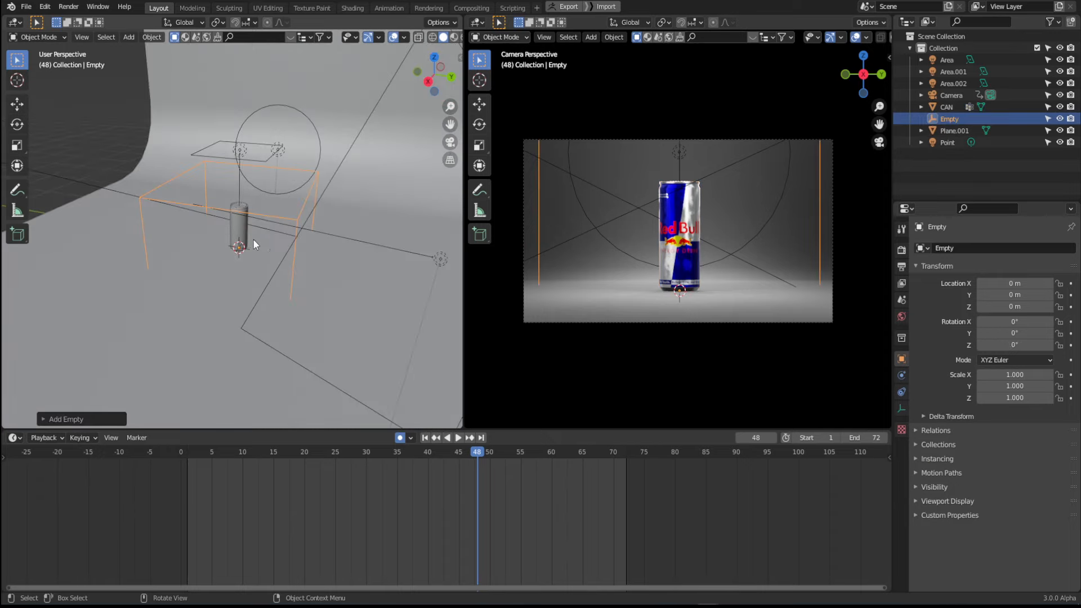
pyautogui.press('s')
pyautogui.click(266, 234)
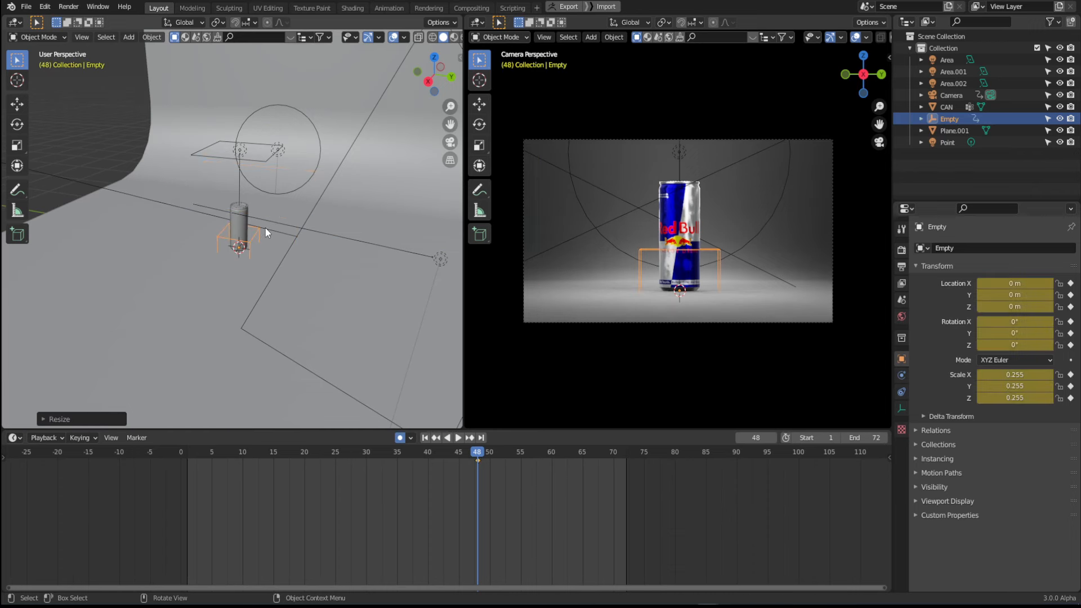
# Step: Raise the cube empty to about 0.339 m on Z and stretch its Z scale to 0.367 so it surrounds the can
pyautogui.press('g')
pyautogui.press('z')
pyautogui.click(256, 210)
pyautogui.press('s')
pyautogui.press('z')
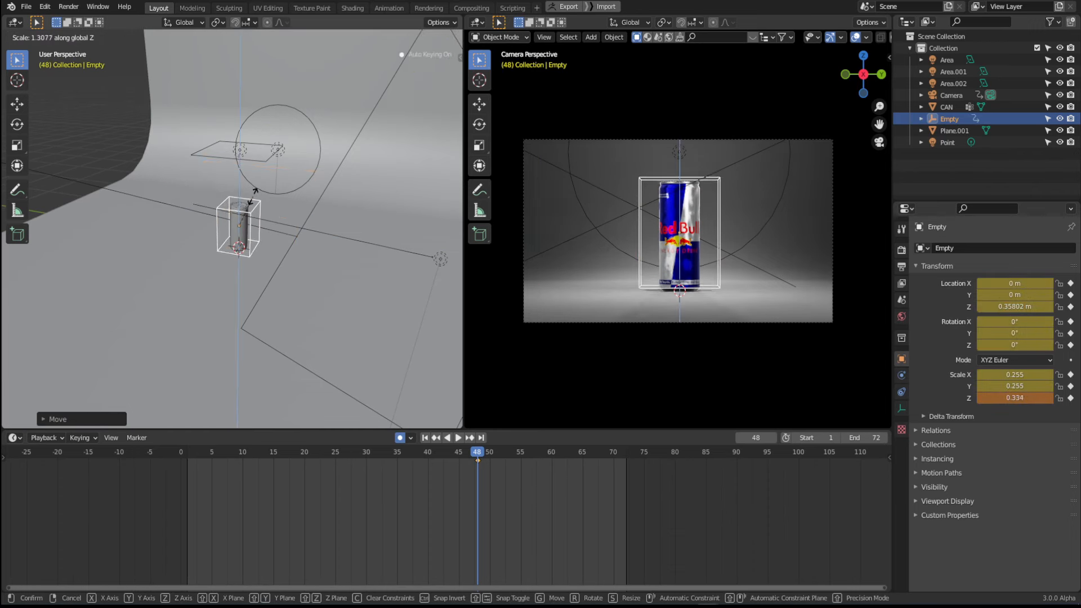
pyautogui.click(252, 197)
pyautogui.press('g')
pyautogui.press('z')
pyautogui.click(259, 197)
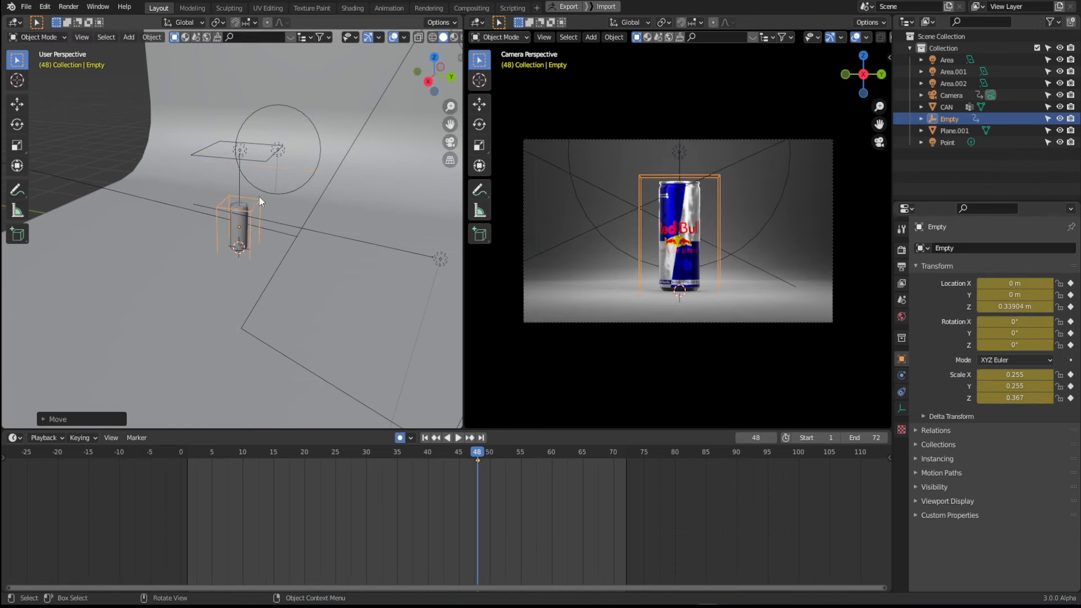
# Step: Select the can together with the cube empty and parent the can to the empty using the Object option
pyautogui.moveTo(259, 197); pyautogui.dragTo(299, 198, button='middle')
pyautogui.scroll(8, 215, 275)
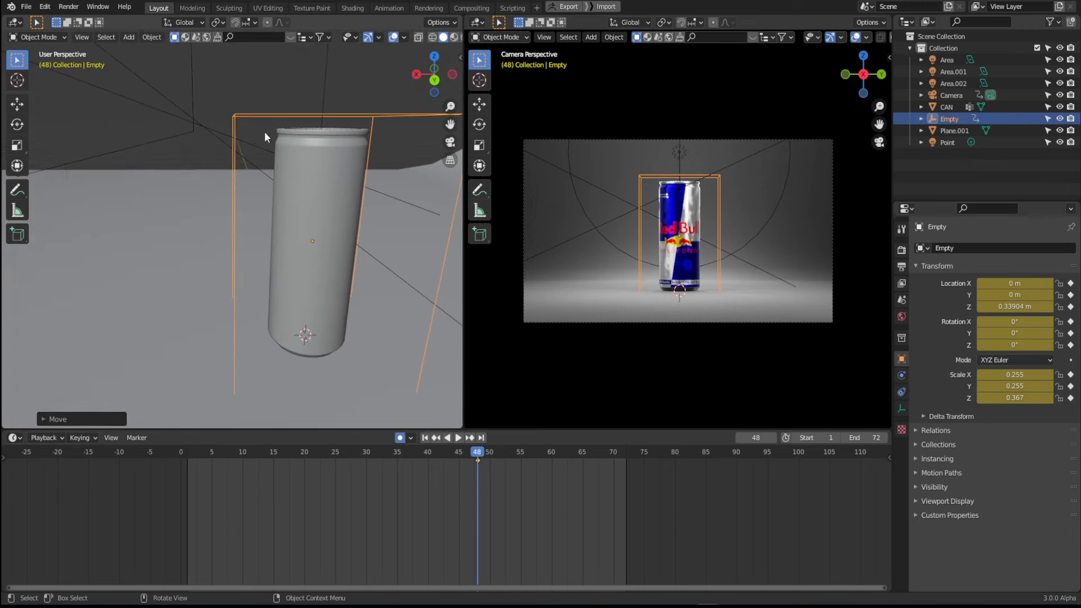
pyautogui.press('g')
pyautogui.press('Escape')
pyautogui.click(319, 227)
pyautogui.moveTo(320, 232); pyautogui.dragTo(368, 229, button='middle')
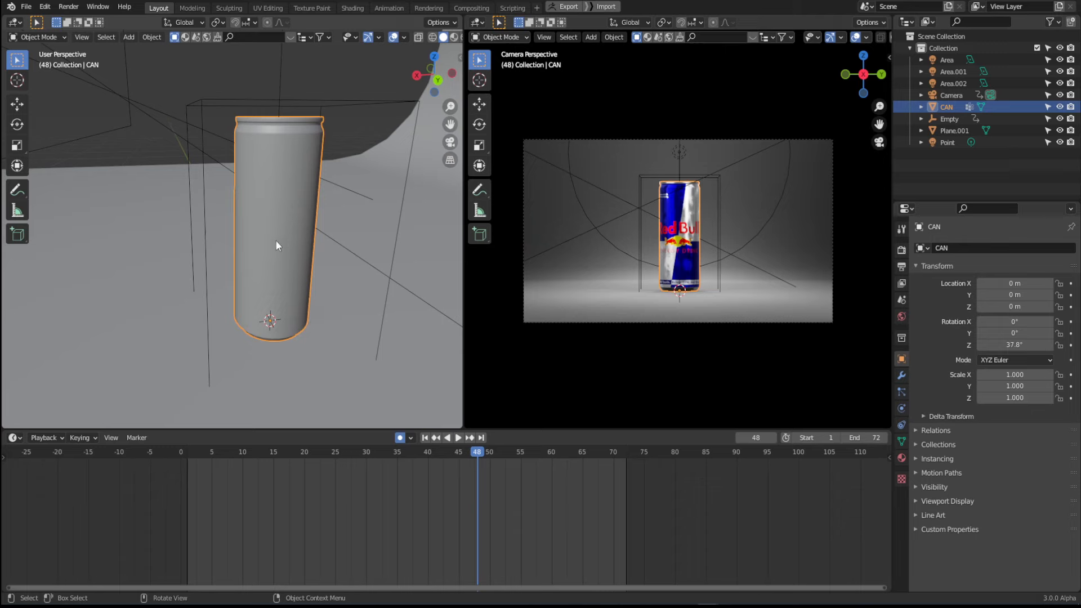
pyautogui.moveTo(283, 198)
pyautogui.mouseDown(button='middle')
pyautogui.moveTo(279, 208)
pyautogui.moveTo(351, 123)
pyautogui.moveTo(299, 187)
pyautogui.mouseUp(button='middle')
pyautogui.keyDown('shift'); pyautogui.click(339, 104); pyautogui.keyUp('shift')
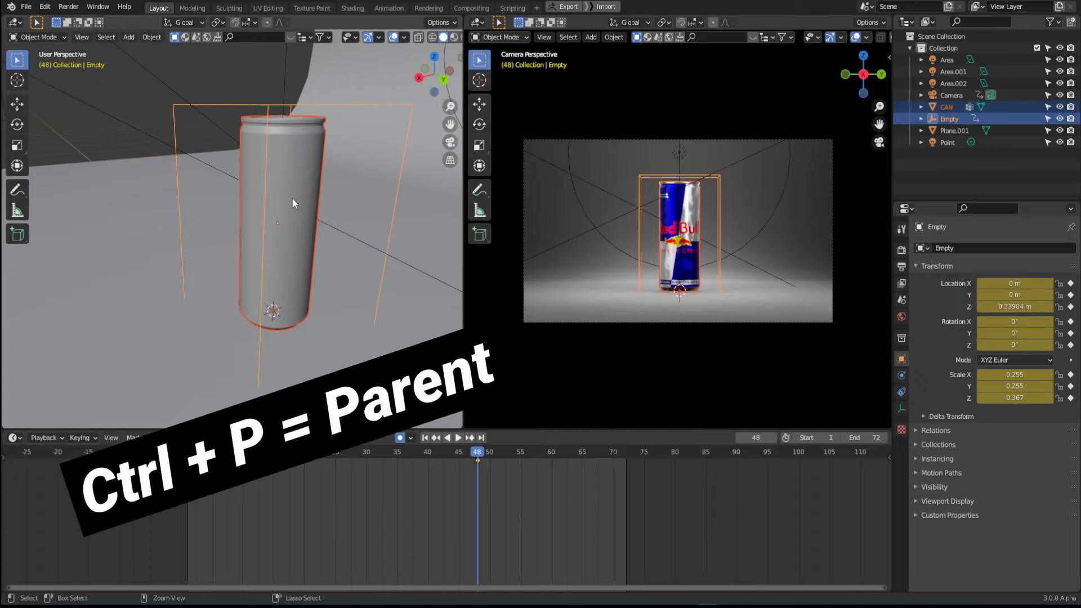
pyautogui.hotkey('ctrl', 'p')
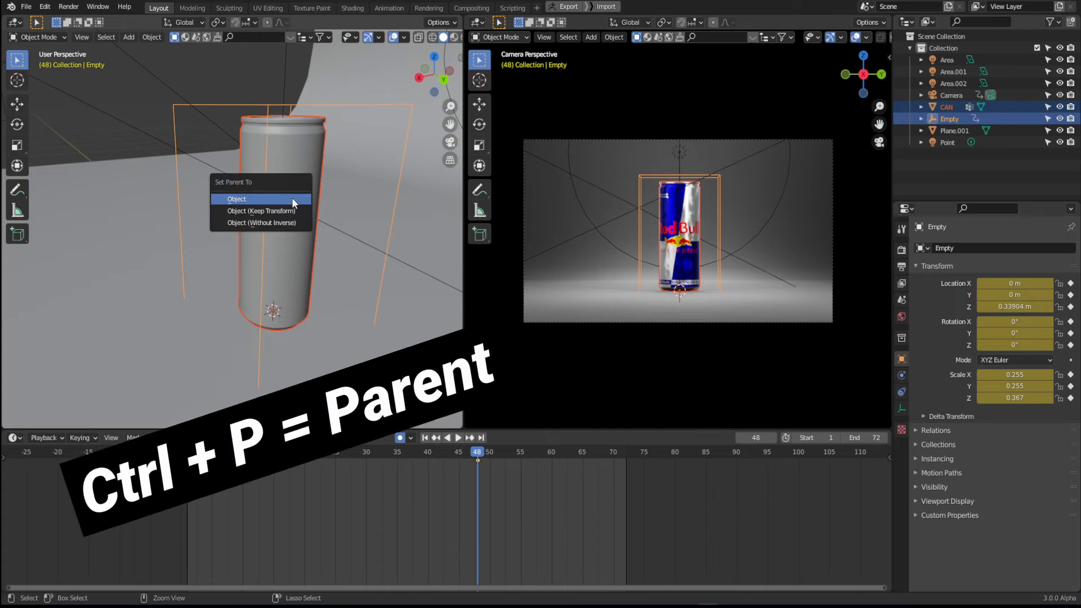
pyautogui.click(253, 199)
# Step: Select the cube empty and test-move it to check that the can follows
pyautogui.click(239, 107)
pyautogui.click(239, 108)
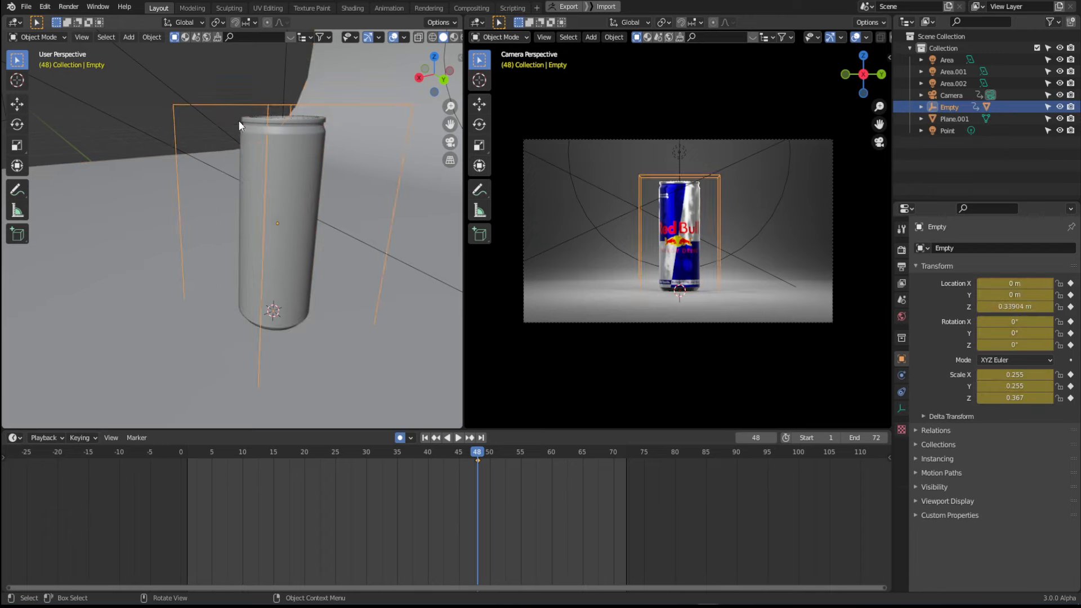
pyautogui.press('g')
pyautogui.rightClick(290, 158)
pyautogui.scroll(-6, 286, 235)
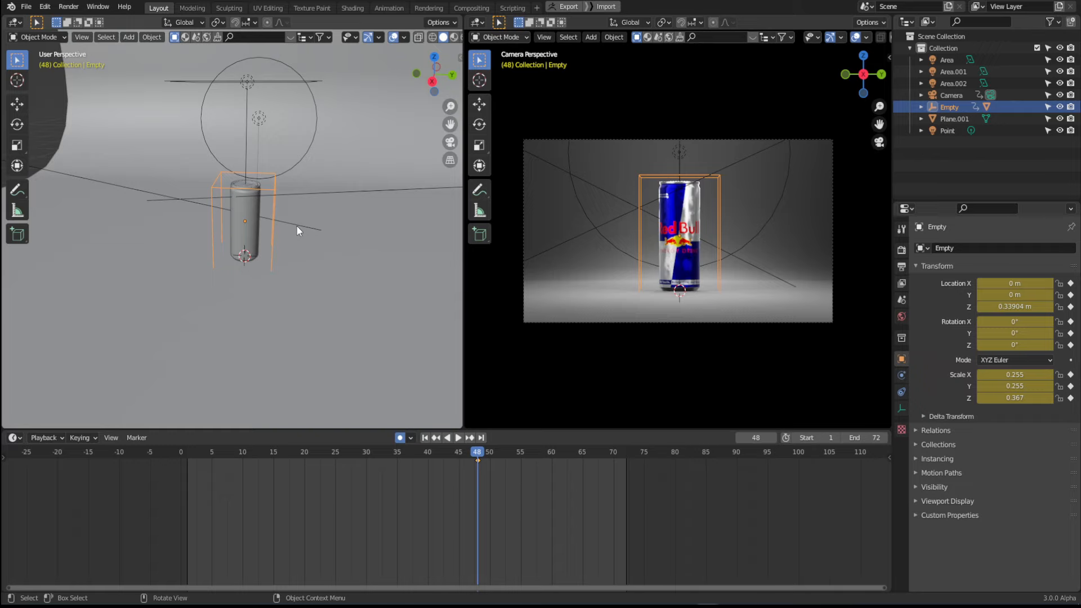
# Step: Delete the cube empty's keyframe at frame 48
pyautogui.click(477, 460)
pyautogui.press('x')
pyautogui.click(489, 469)
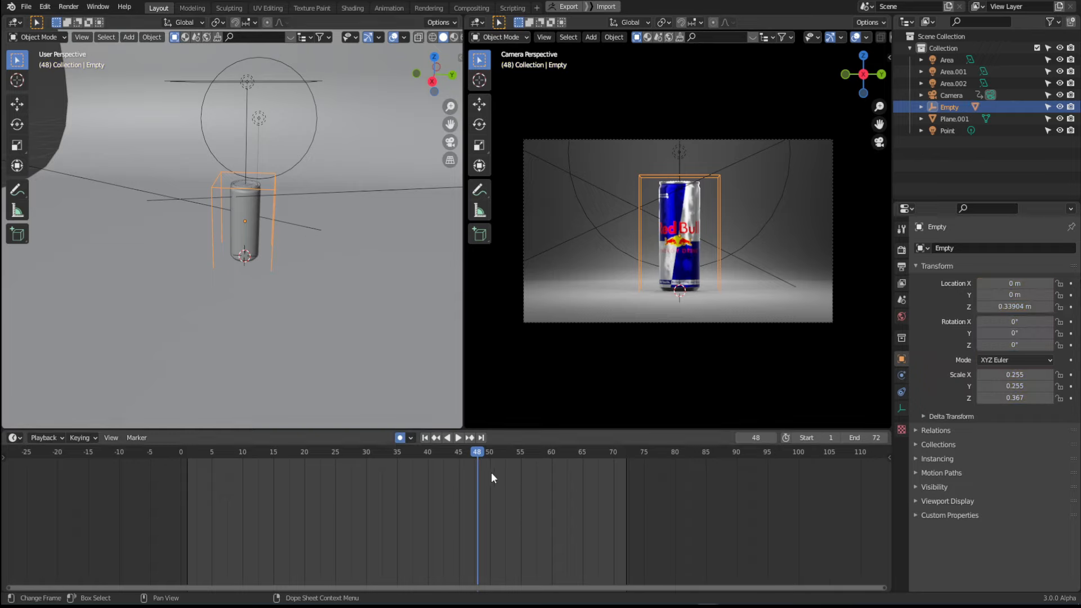
# Step: Go to frame 0 and keyframe the cube empty there without displacing it
pyautogui.keyDown('ctrl'); pyautogui.hscroll(-1, 471, 458); pyautogui.keyUp('ctrl')
pyautogui.hotkey('shift', 'Left')
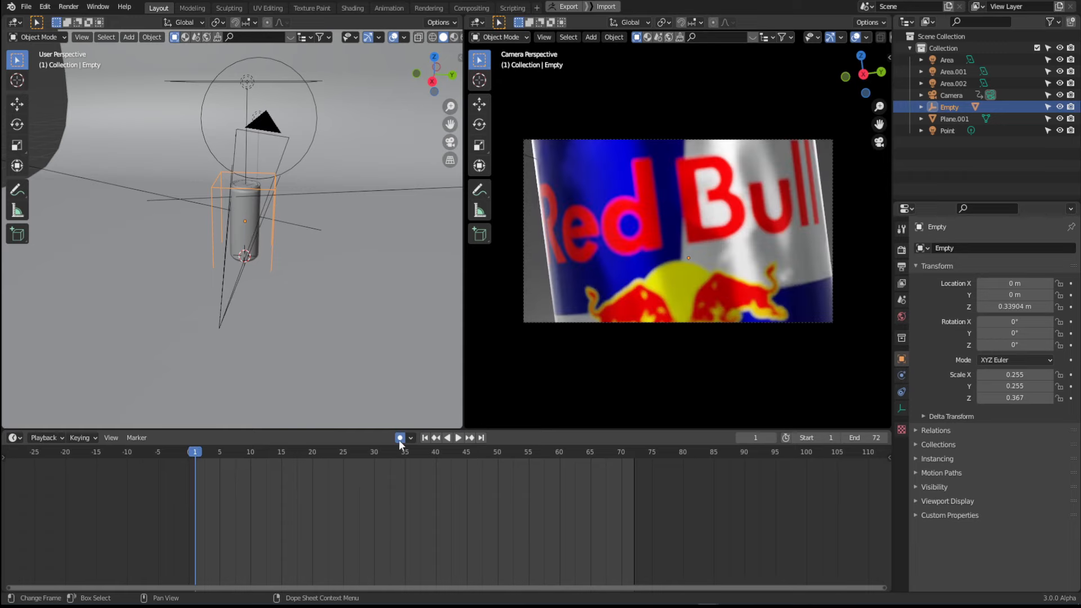
pyautogui.press('Left')
pyautogui.moveTo(215, 271); pyautogui.dragTo(231, 236, button='middle')
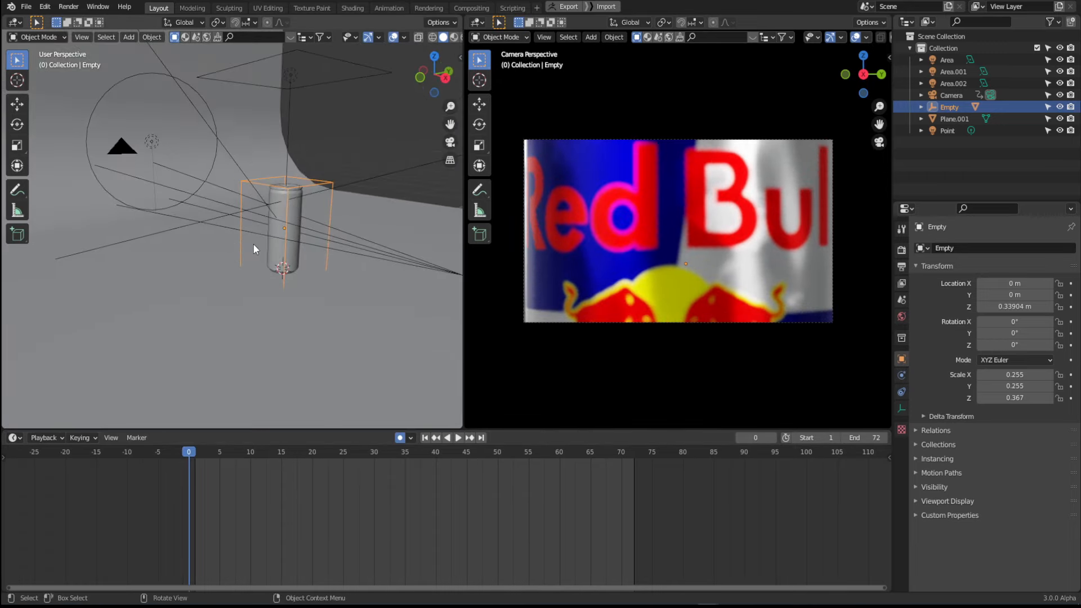
pyautogui.press('g')
pyautogui.click(277, 242)
pyautogui.moveTo(251, 276); pyautogui.dragTo(298, 289, button='middle')
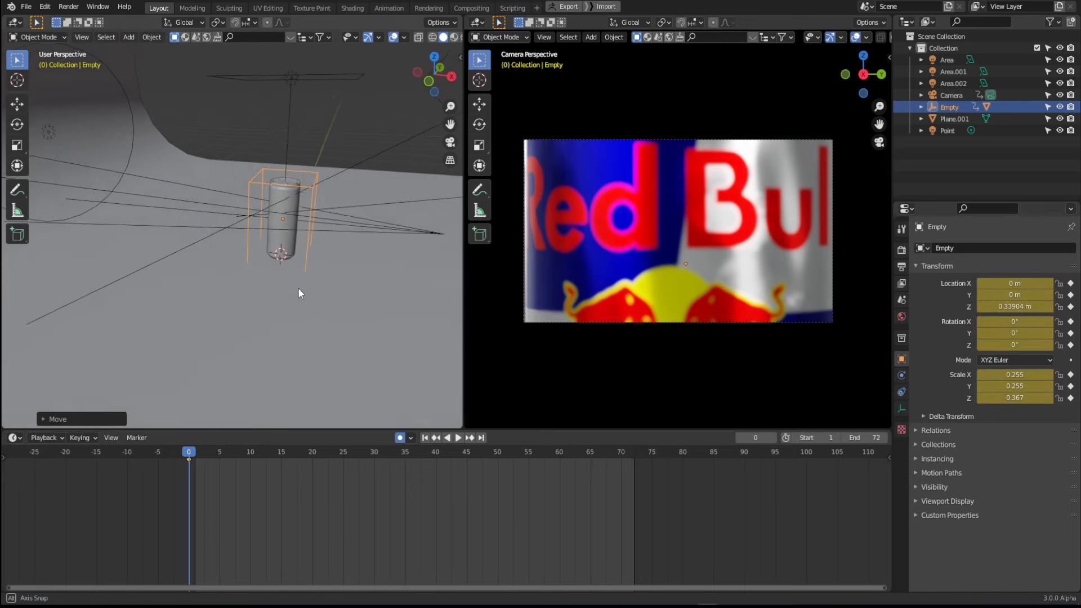
# Step: At frame 48, move the cube empty along the global X axis to about 1.078 m
pyautogui.moveTo(225, 453); pyautogui.dragTo(486, 454)
pyautogui.scroll(-4, 276, 309)
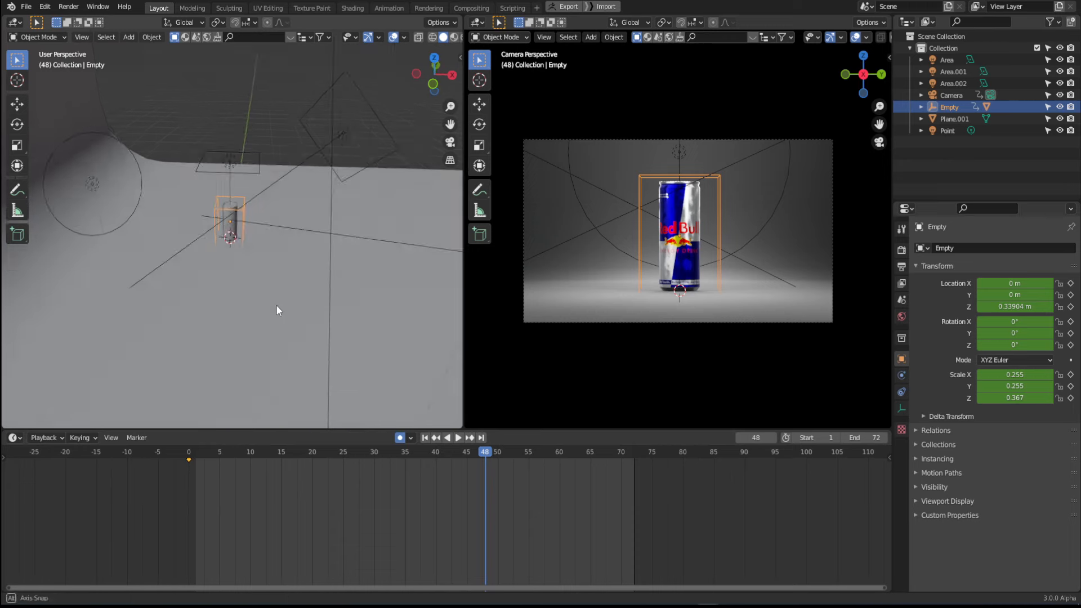
pyautogui.press('g')
pyautogui.press('x')
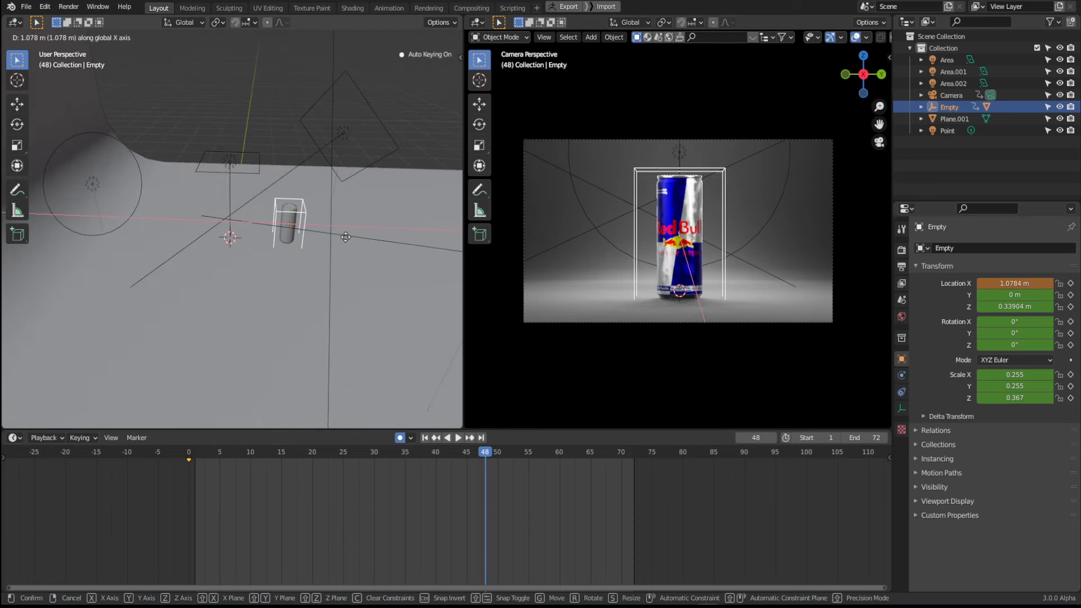
pyautogui.click(346, 237)
pyautogui.moveTo(319, 304); pyautogui.dragTo(257, 310, button='middle')
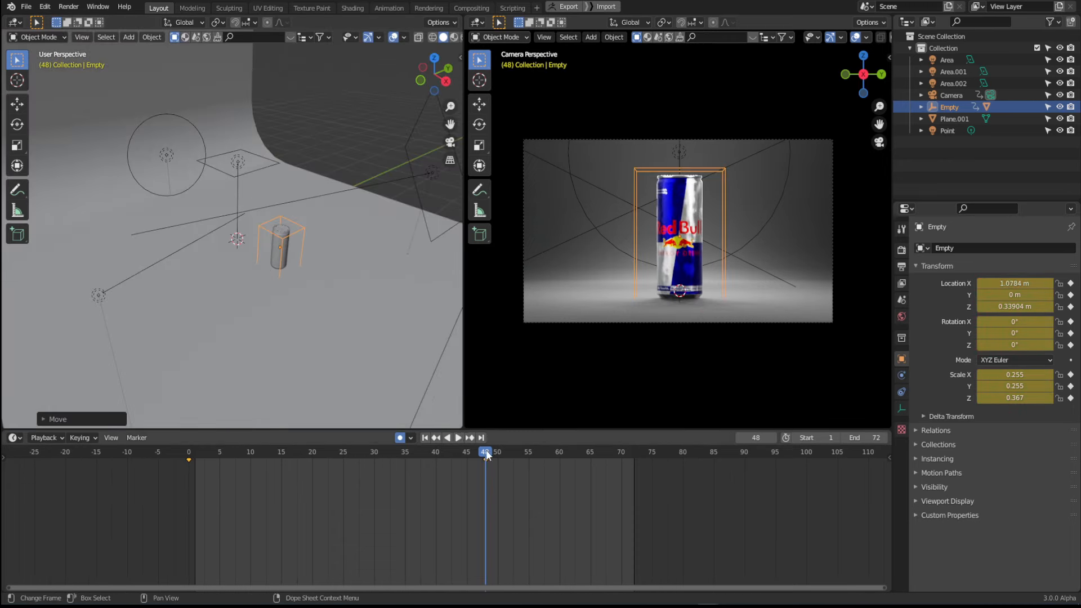
pyautogui.moveTo(485, 453)
pyautogui.mouseDown()
pyautogui.moveTo(232, 454)
pyautogui.moveTo(485, 452)
pyautogui.mouseUp()
pyautogui.scroll(1, 471, 473)
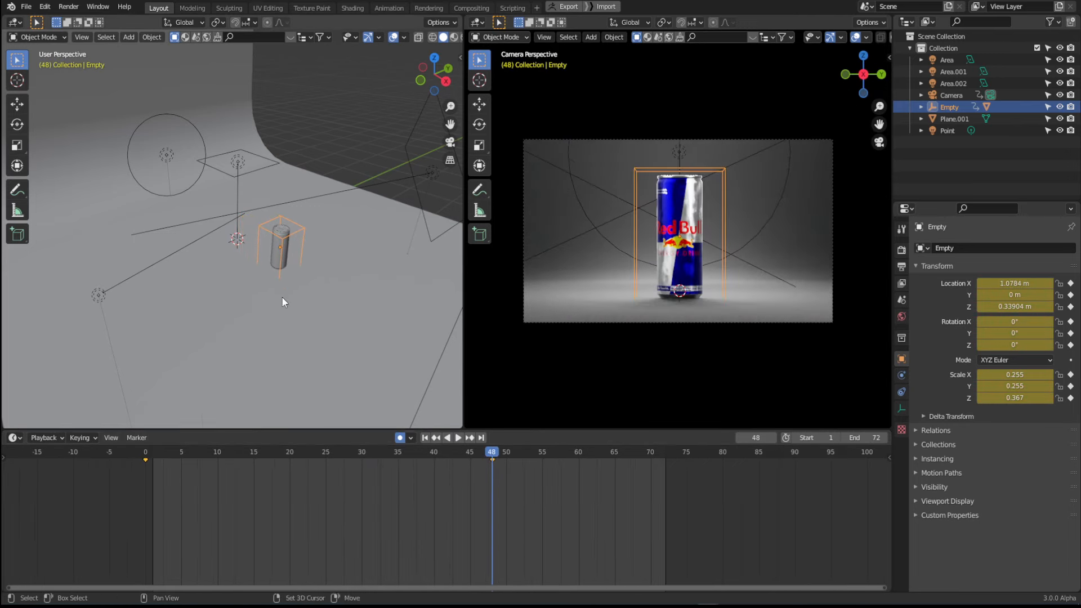
pyautogui.moveTo(282, 296); pyautogui.dragTo(248, 262, button='middle')
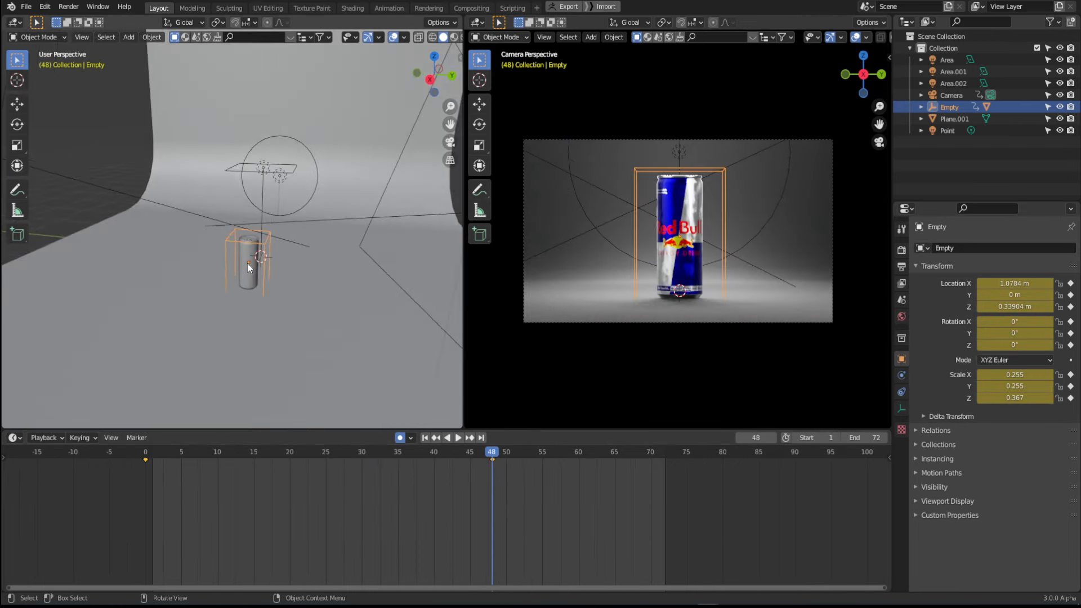
pyautogui.click(244, 255)
pyautogui.click(248, 254)
pyautogui.moveTo(210, 214); pyautogui.dragTo(241, 272, button='middle')
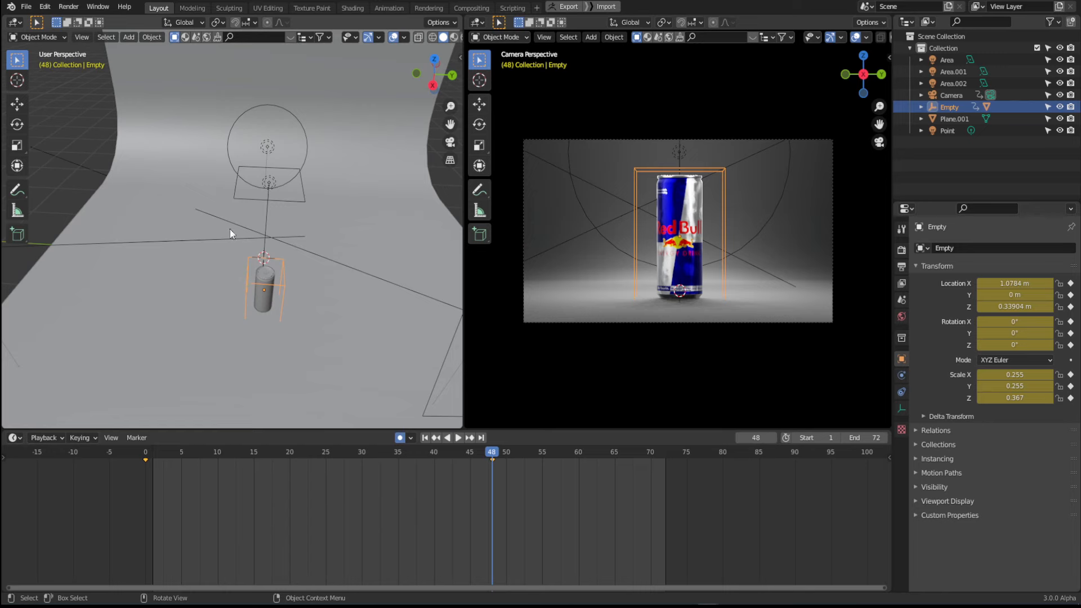
# Step: Return to frame 0 and select the can together with its cube empty
pyautogui.moveTo(304, 451); pyautogui.dragTo(147, 455)
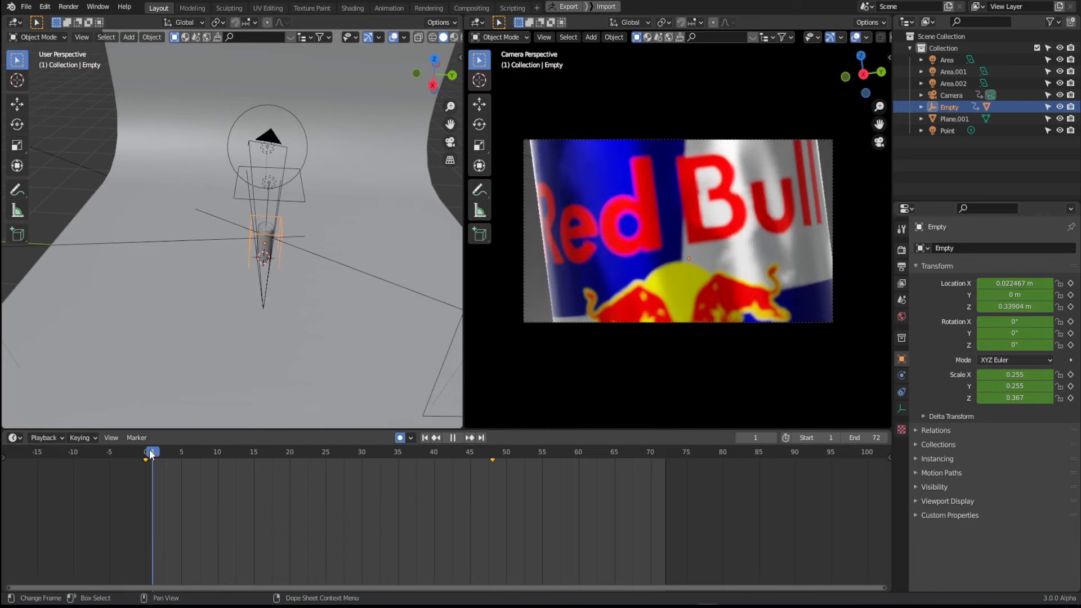
pyautogui.press('space')
pyautogui.moveTo(247, 248); pyautogui.dragTo(303, 224, button='middle')
pyautogui.scroll(6, 303, 225)
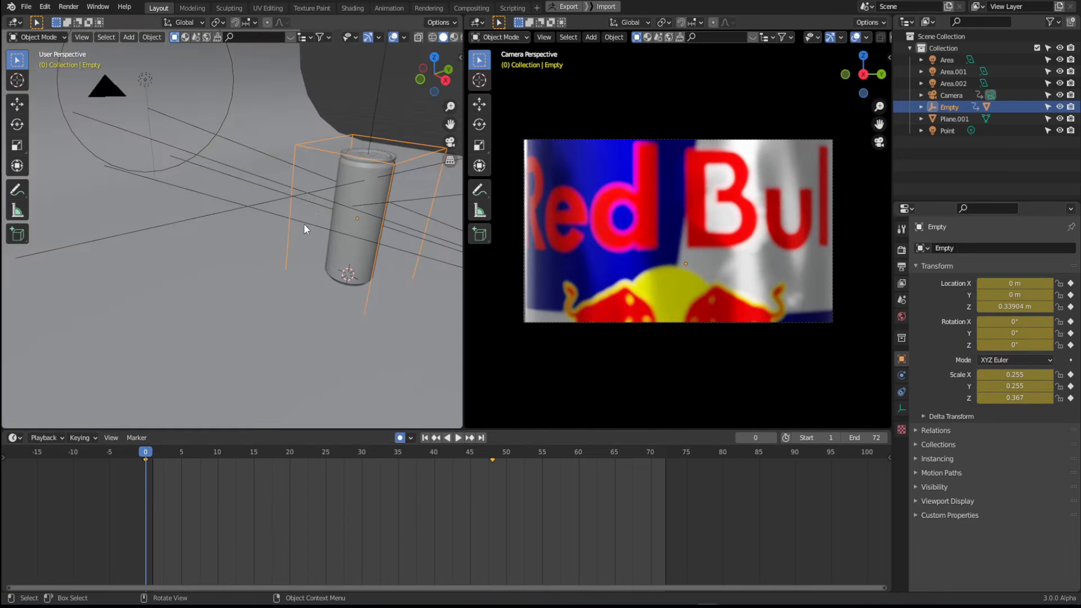
pyautogui.click(342, 253)
pyautogui.moveTo(342, 253); pyautogui.dragTo(326, 197, button='middle')
pyautogui.keyDown('shift'); pyautogui.click(335, 184); pyautogui.keyUp('shift')
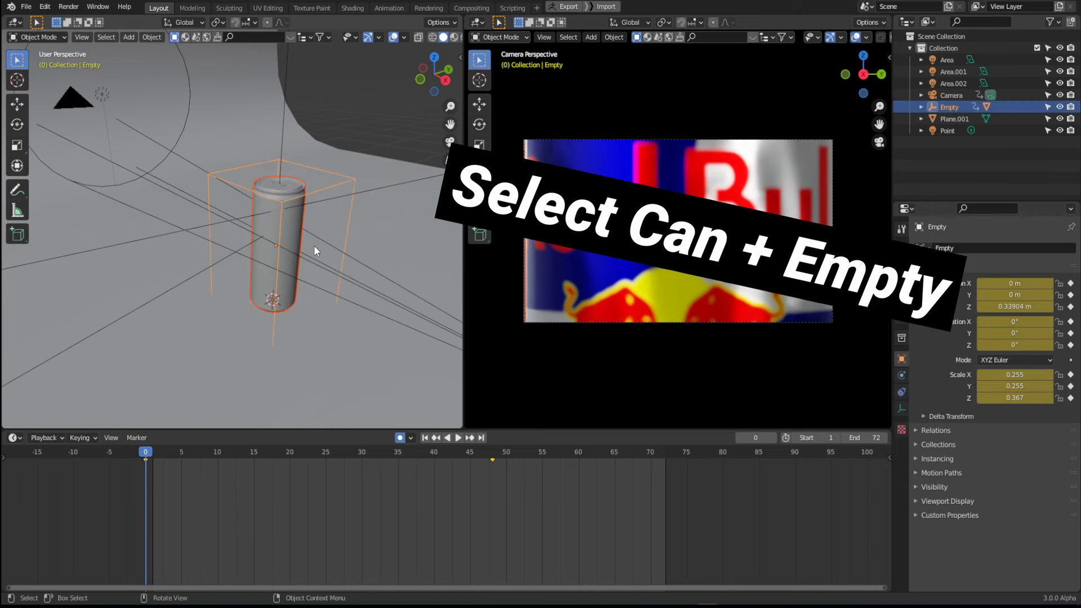
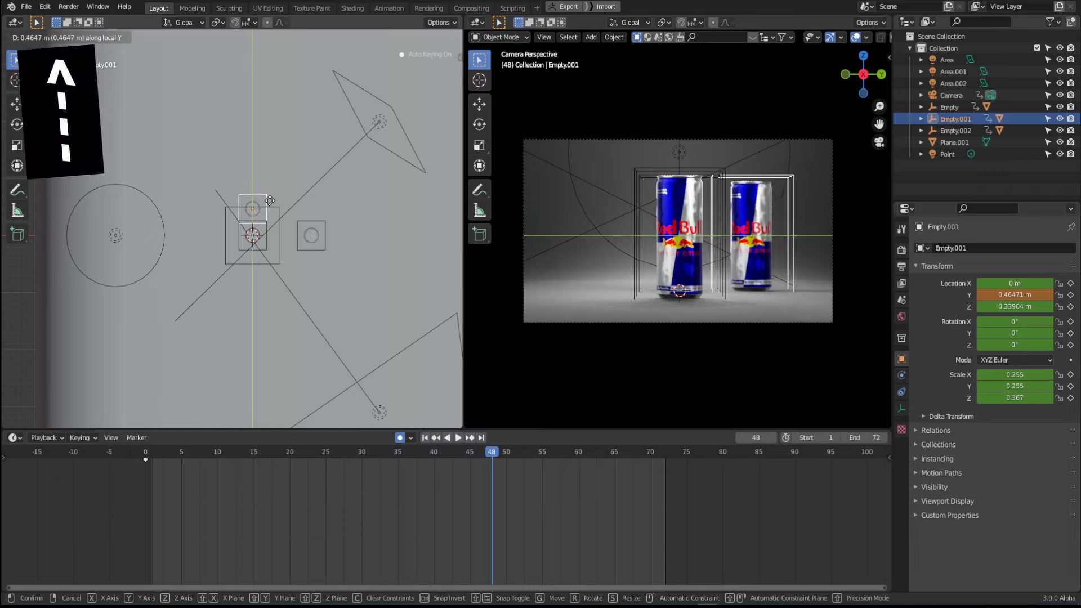
# Step: At frame 48, move Empty.001 to 0.5 m on Y and -0.5 m on X
pyautogui.click(270, 204)
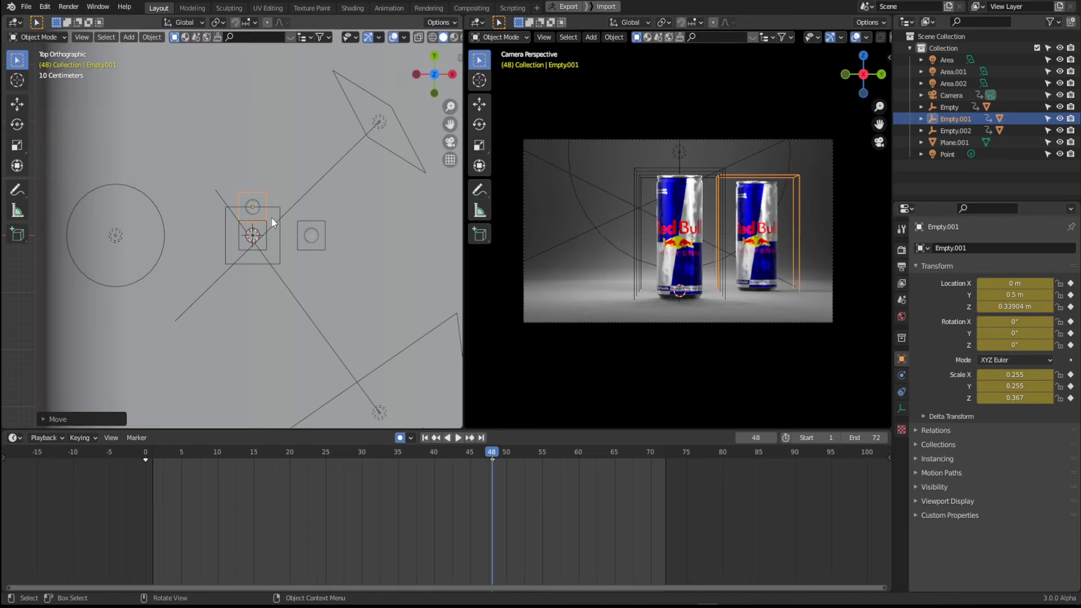
pyautogui.press('g')
pyautogui.press('x')
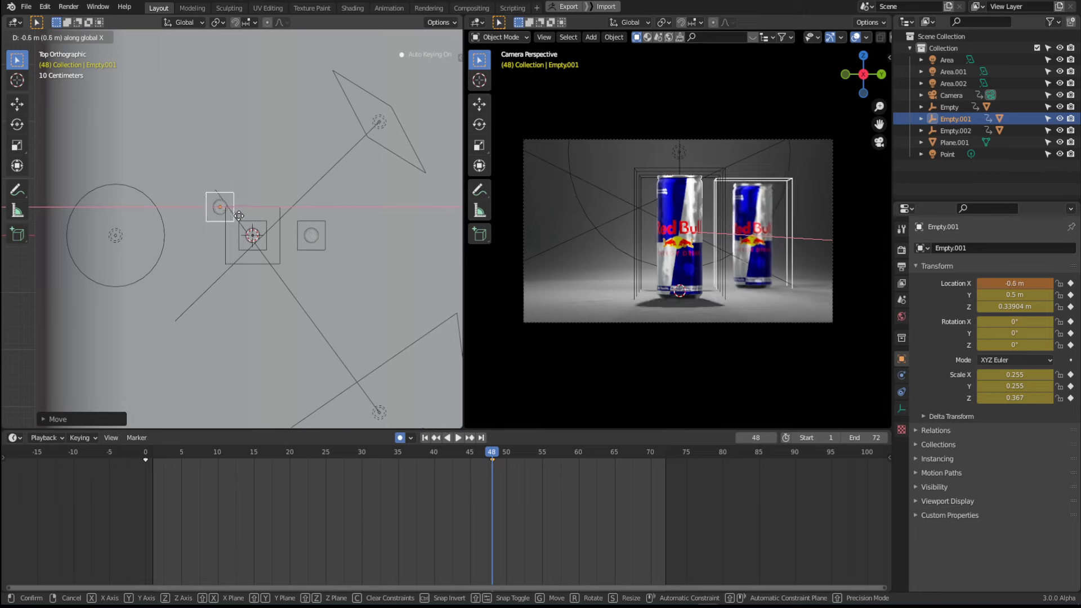
pyautogui.click(244, 216)
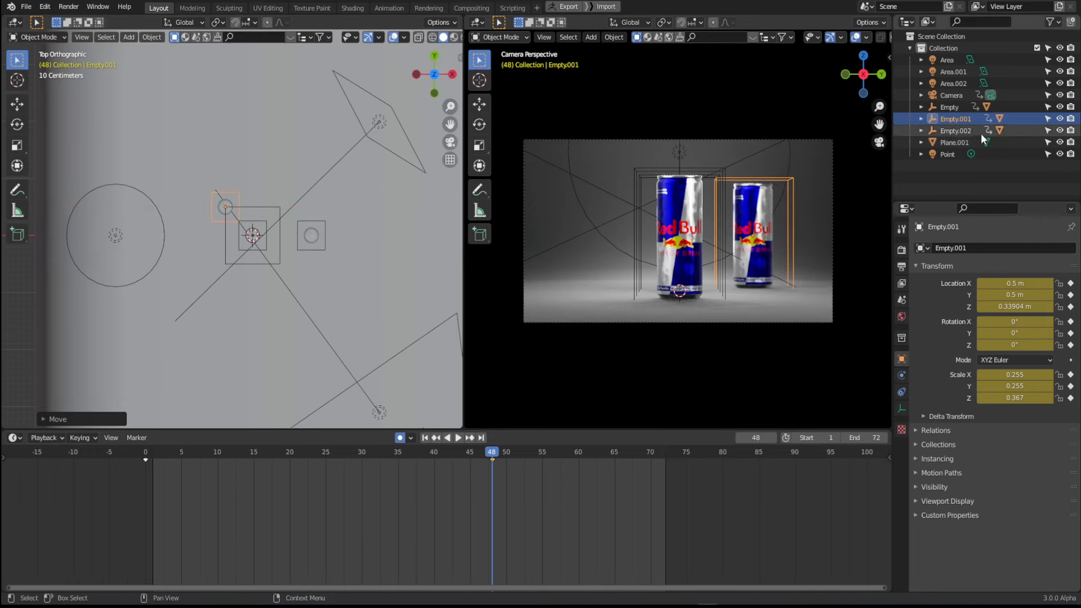
# Step: At frame 48, move Empty.002 to -0.5 m on Y and -0.5 m on X
pyautogui.click(252, 236)
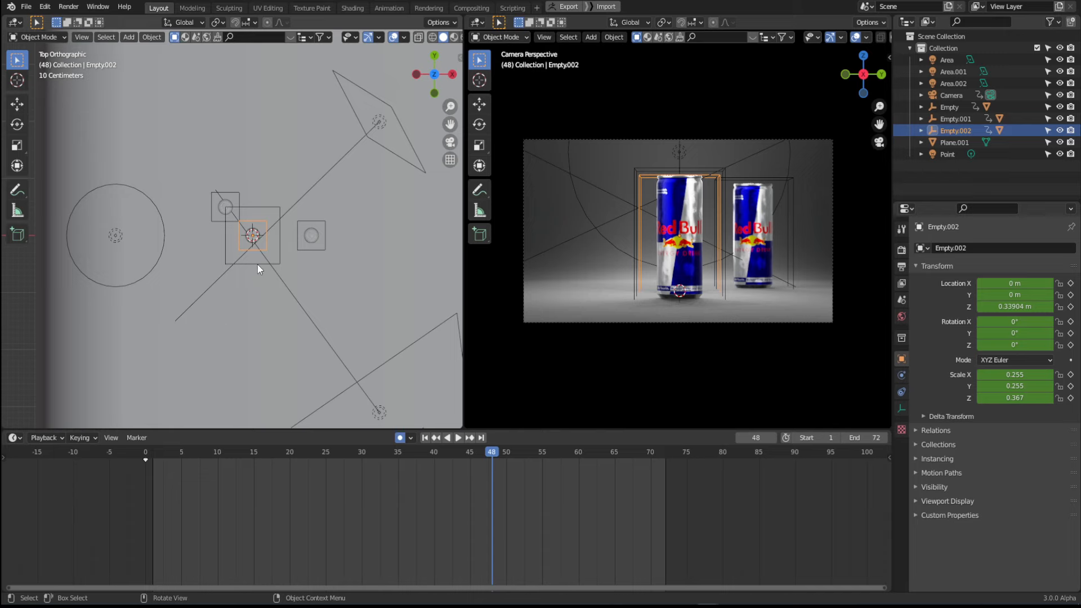
pyautogui.press('g')
pyautogui.press('y')
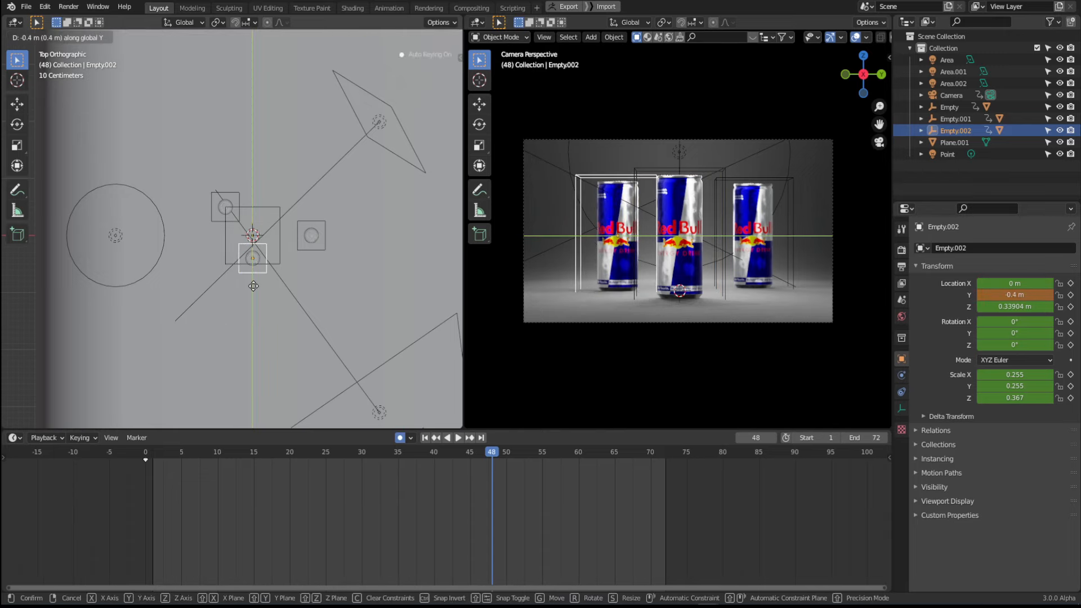
pyautogui.click(256, 293)
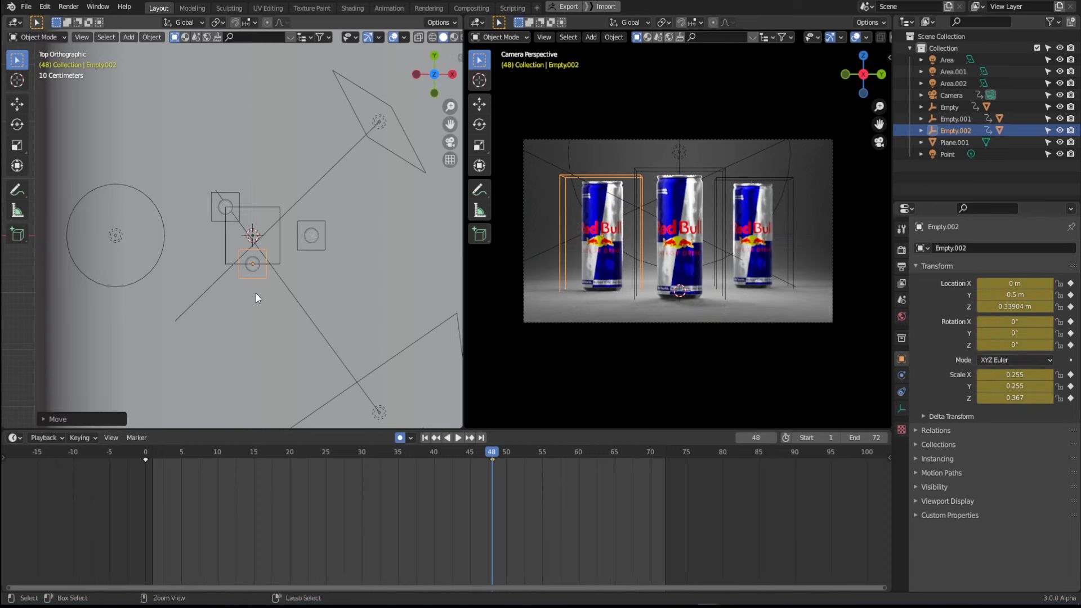
pyautogui.press('g')
pyautogui.press('x')
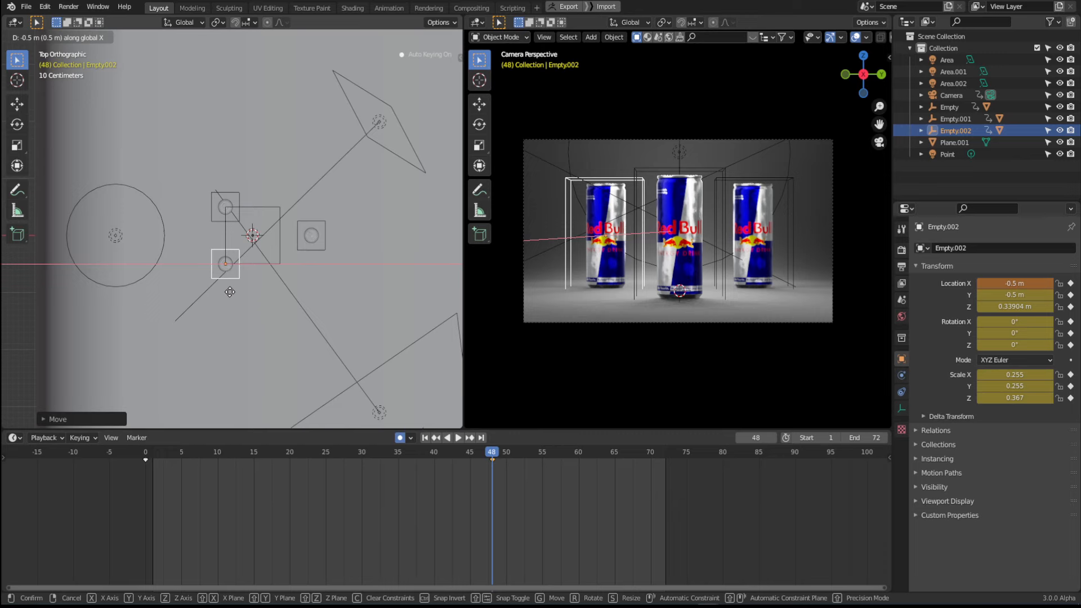
pyautogui.click(229, 292)
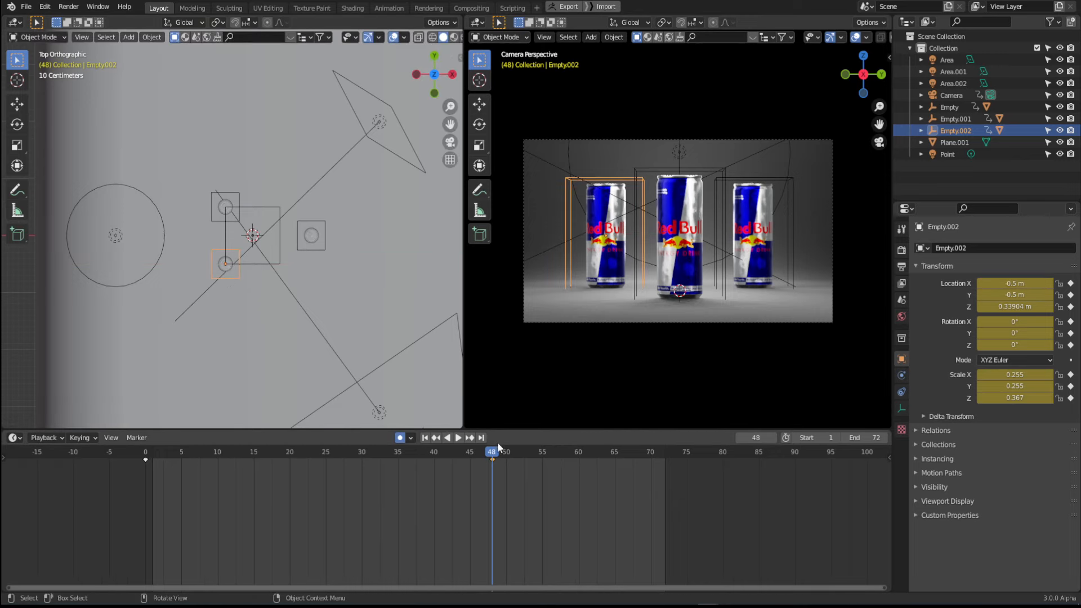
# Step: At frame 0, keyframe Empty.002's starting rotation by confirming a zero-degree rotation
pyautogui.moveTo(498, 448)
pyautogui.mouseDown()
pyautogui.moveTo(299, 432)
pyautogui.moveTo(492, 451)
pyautogui.mouseUp()
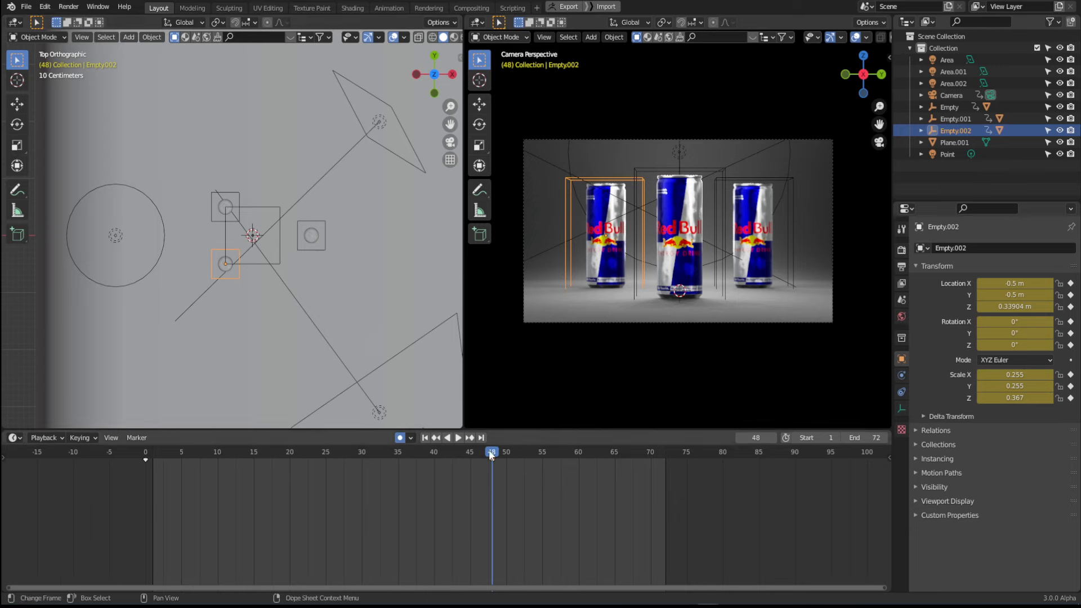
pyautogui.press('Down')
pyautogui.press('r')
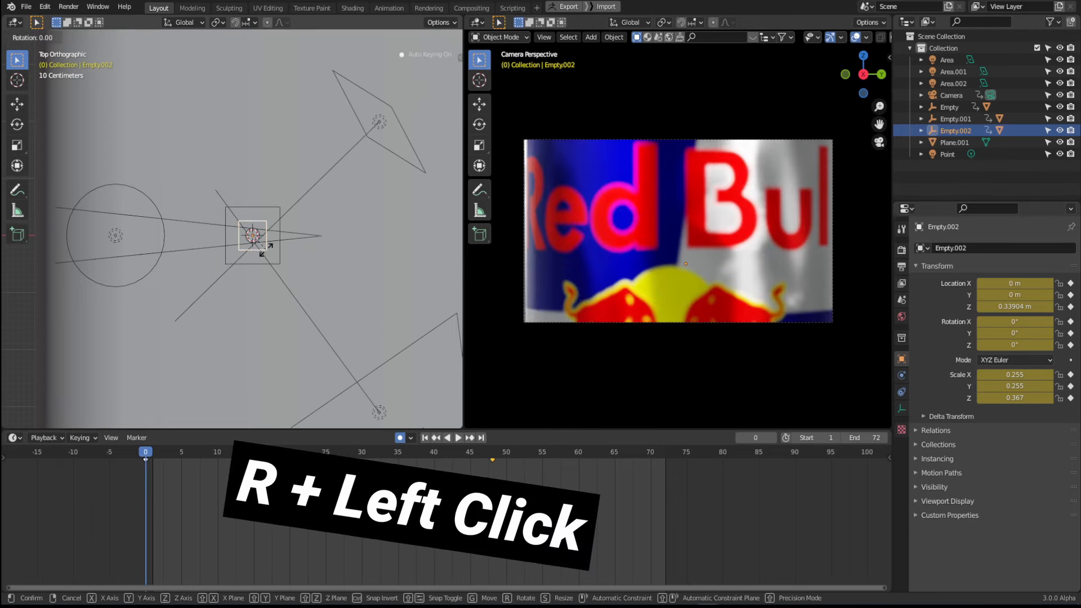
pyautogui.click(266, 249)
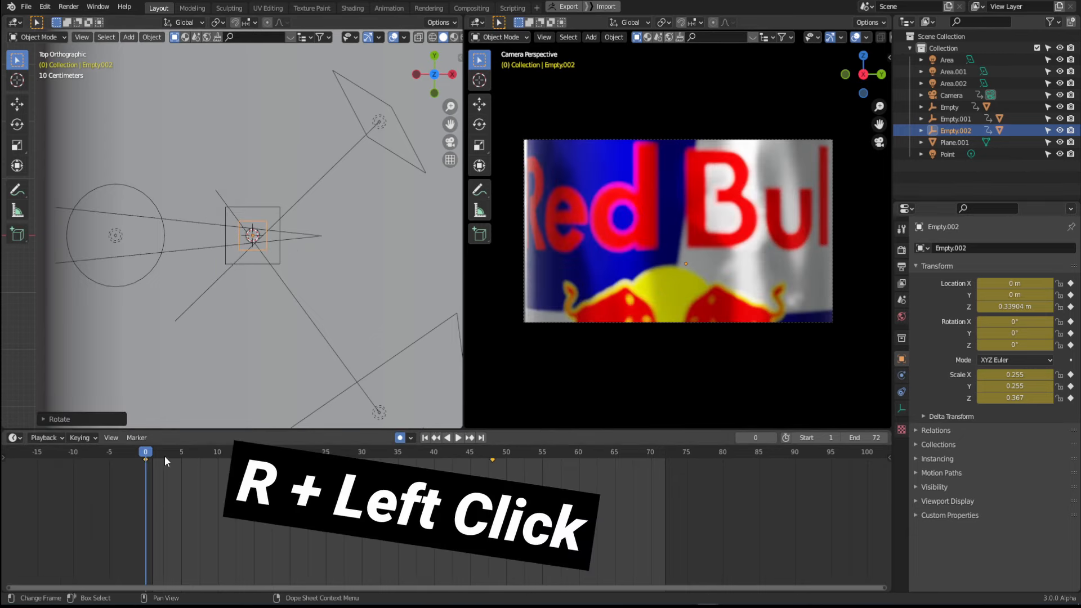
# Step: At frame 48, try rotating Empty.002 about the global Z axis
pyautogui.press('Up')
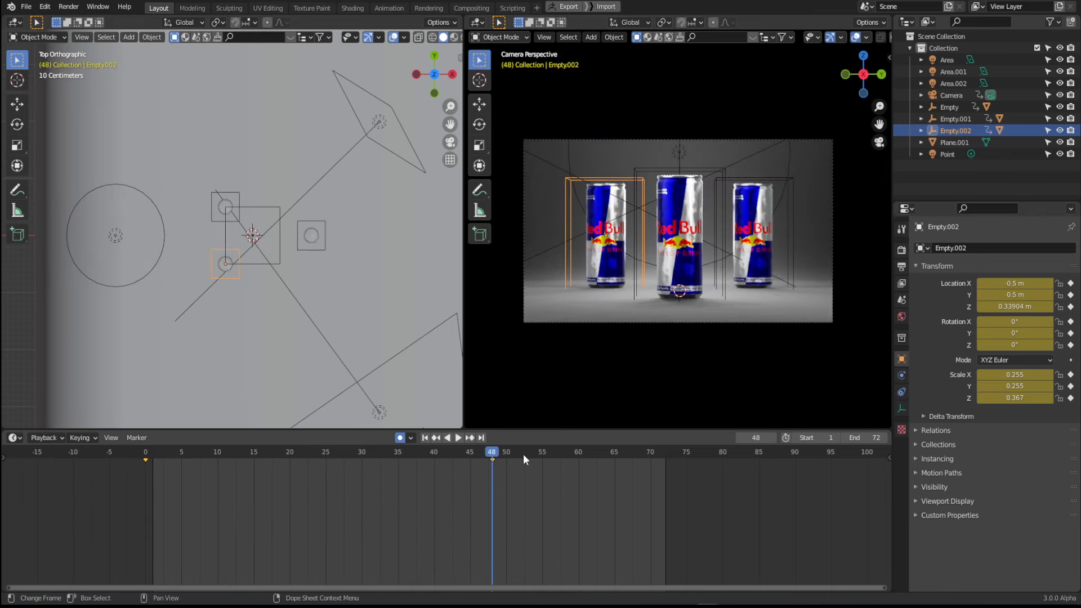
pyautogui.press('r')
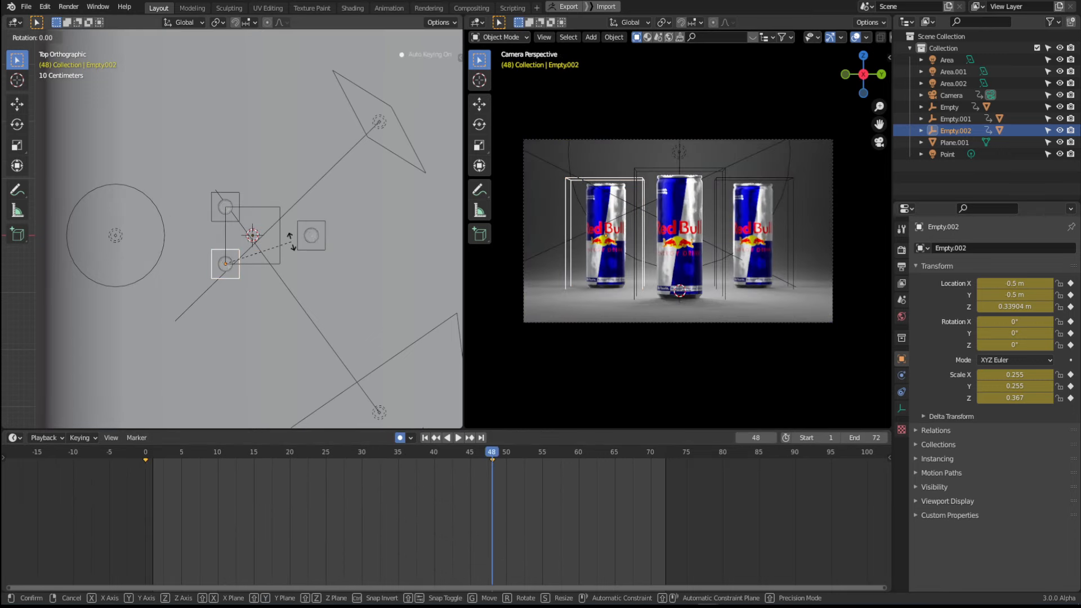
pyautogui.press('z')
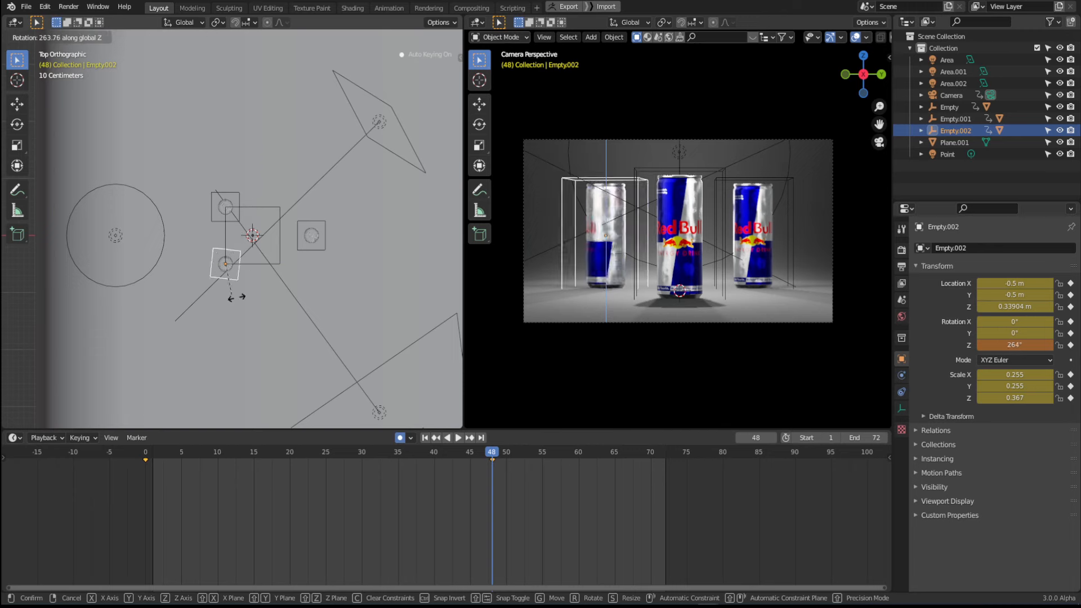
pyautogui.rightClick(277, 236)
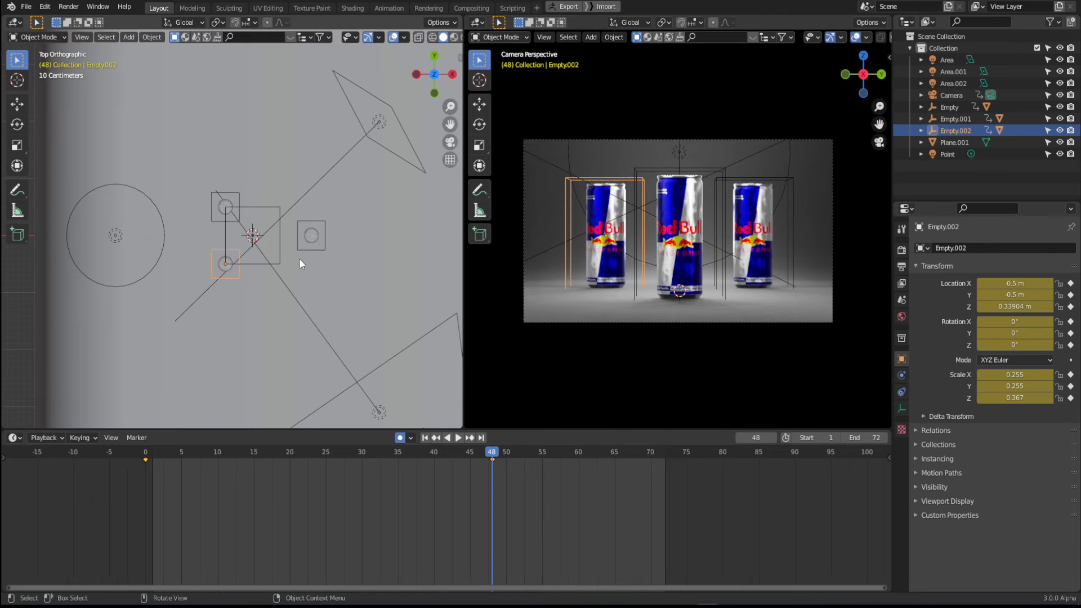
# Step: At frame 48, rotate Empty.002 by 360° and Empty.001 by -360° about the global Z axis
pyautogui.write('rz360')
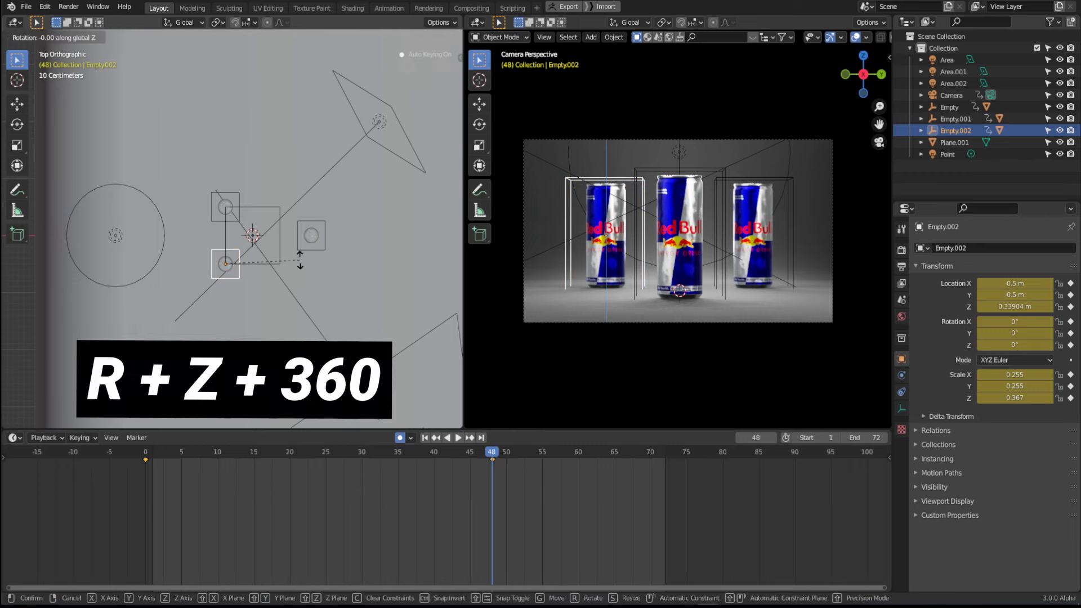
pyautogui.press('Return')
pyautogui.click(231, 192)
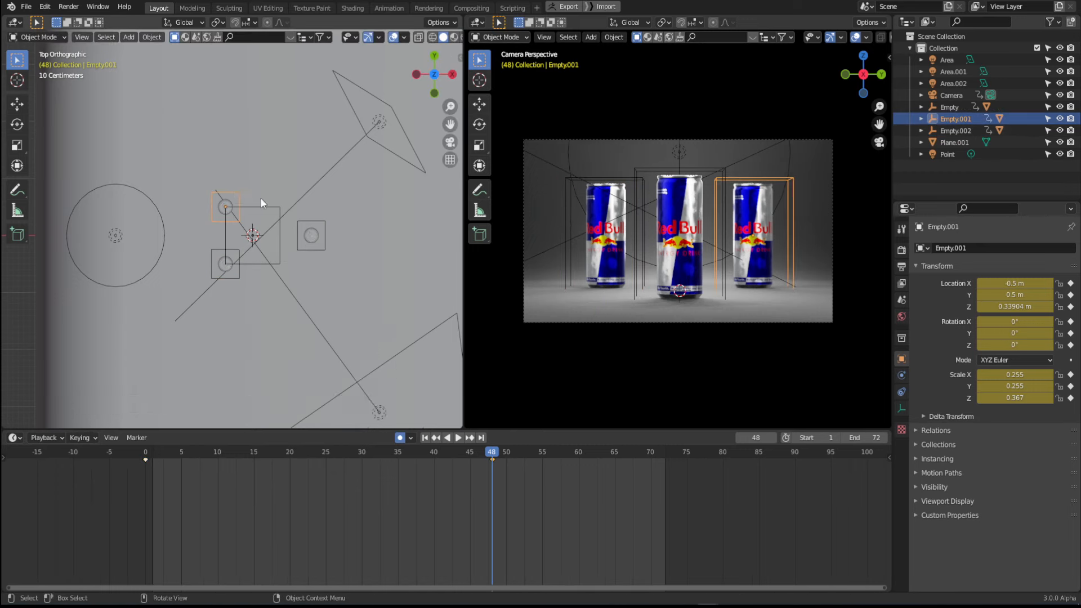
pyautogui.press('r')
pyautogui.press('z')
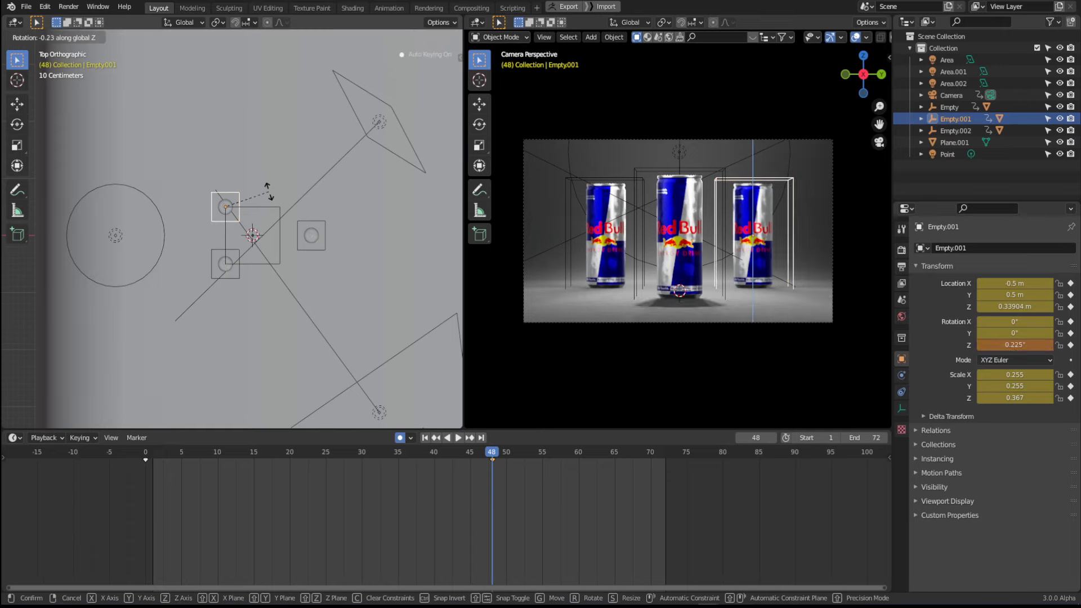
pyautogui.write('-360')
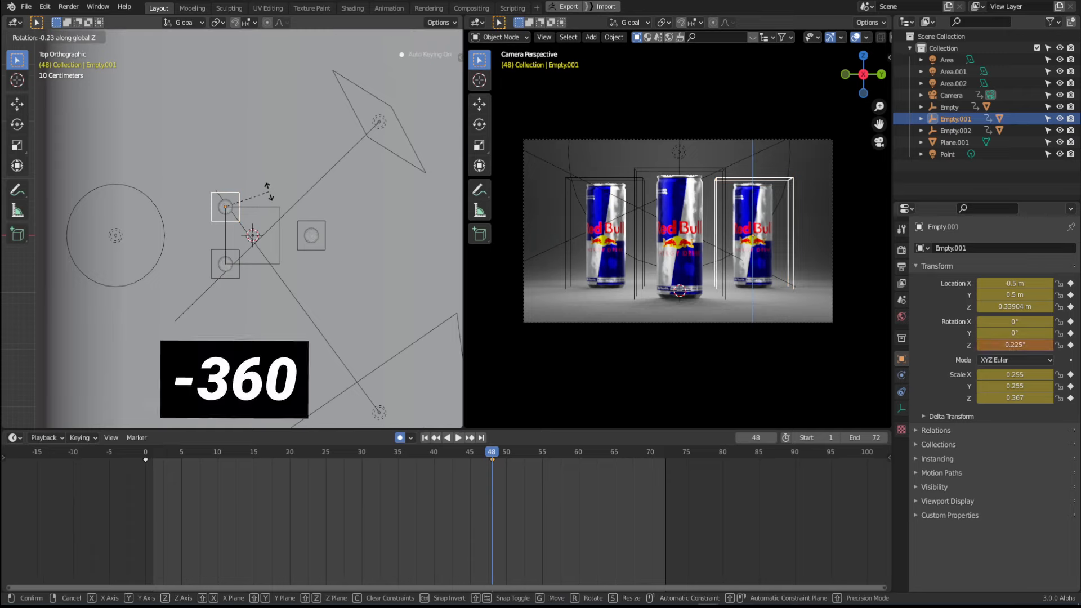
pyautogui.press('Return')
# Step: Play back the animation to check how the cans and camera move between the keyframes
pyautogui.moveTo(491, 451)
pyautogui.mouseDown()
pyautogui.moveTo(135, 448)
pyautogui.moveTo(278, 461)
pyautogui.moveTo(492, 459)
pyautogui.mouseUp()
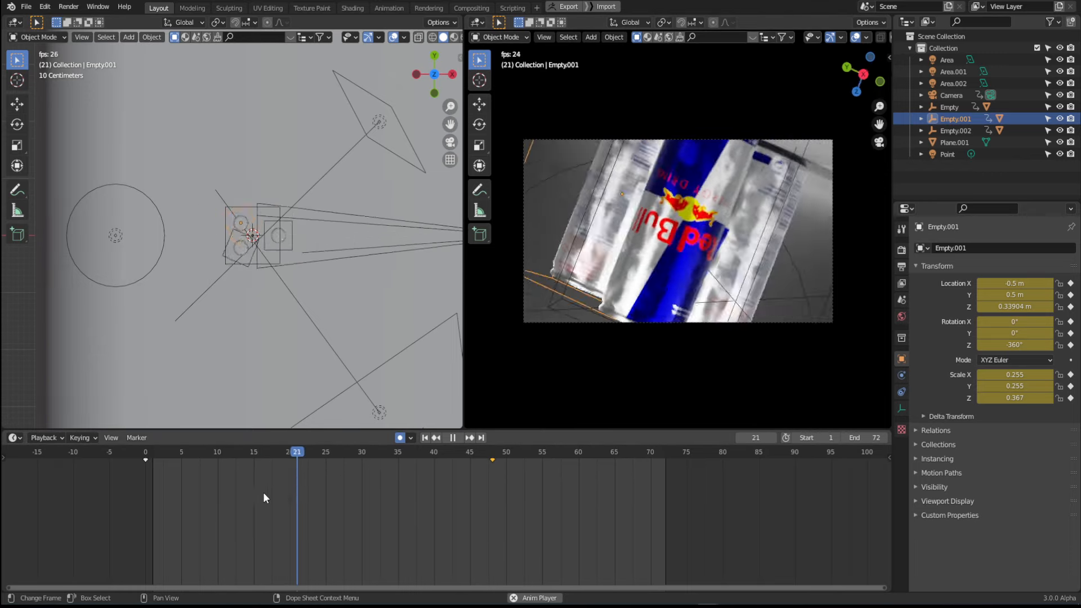
pyautogui.press('space')
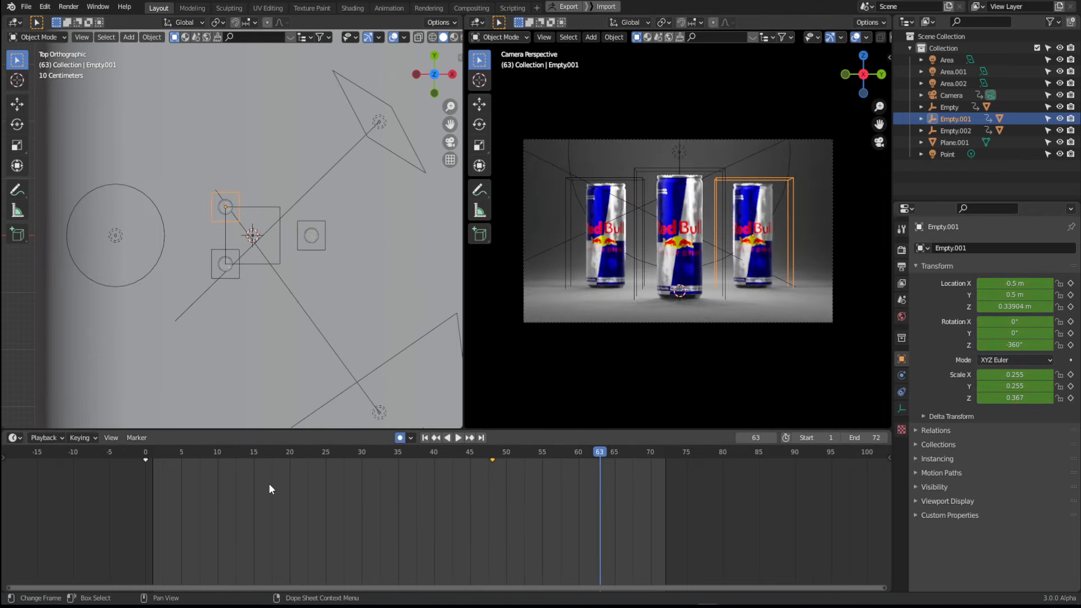
pyautogui.moveTo(591, 455); pyautogui.dragTo(293, 464)
pyautogui.press('space')
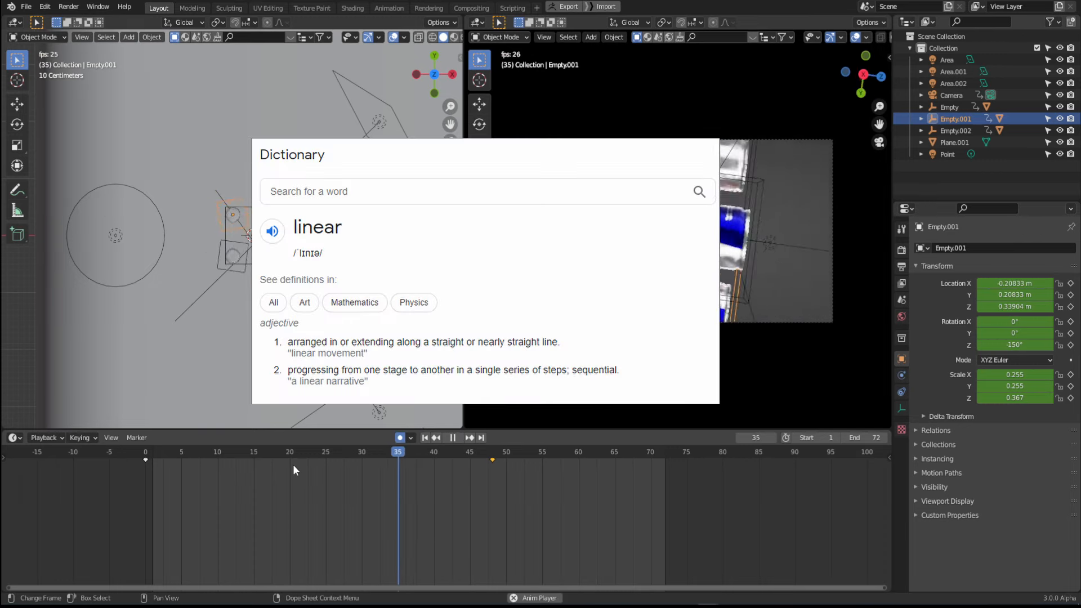
pyautogui.press('space')
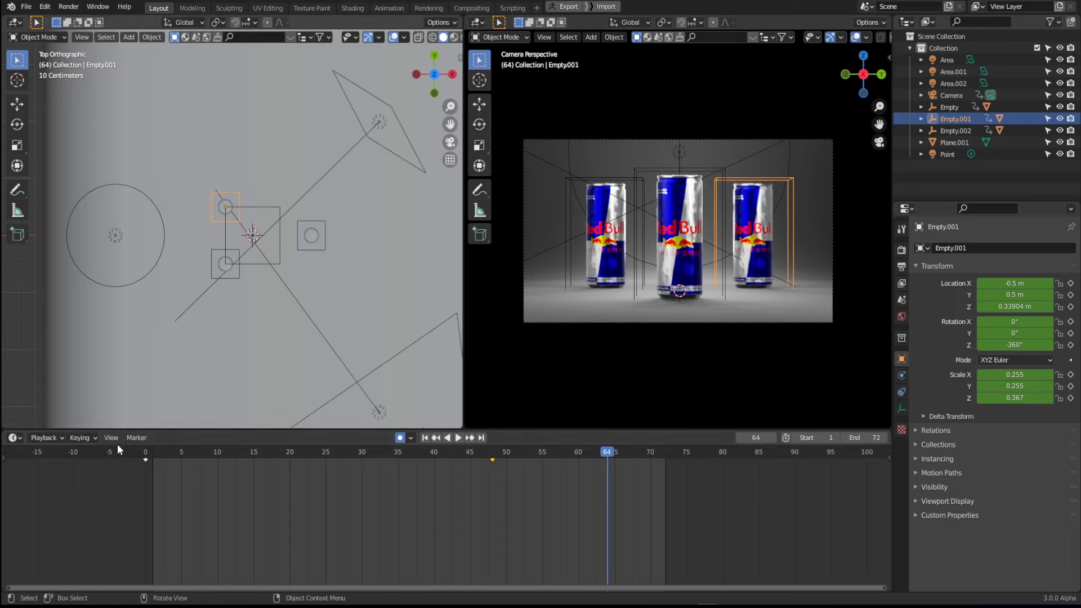
# Step: Select all objects and their keyframes at frames 0 and 48, and set the keyframe interpolation to Bezier
pyautogui.click(465, 466)
pyautogui.moveTo(465, 467); pyautogui.dragTo(559, 466, button='middle')
pyautogui.keyDown('shift'); pyautogui.moveTo(341, 345); pyautogui.dragTo(320, 288, button='middle'); pyautogui.keyUp('shift')
pyautogui.press('a')
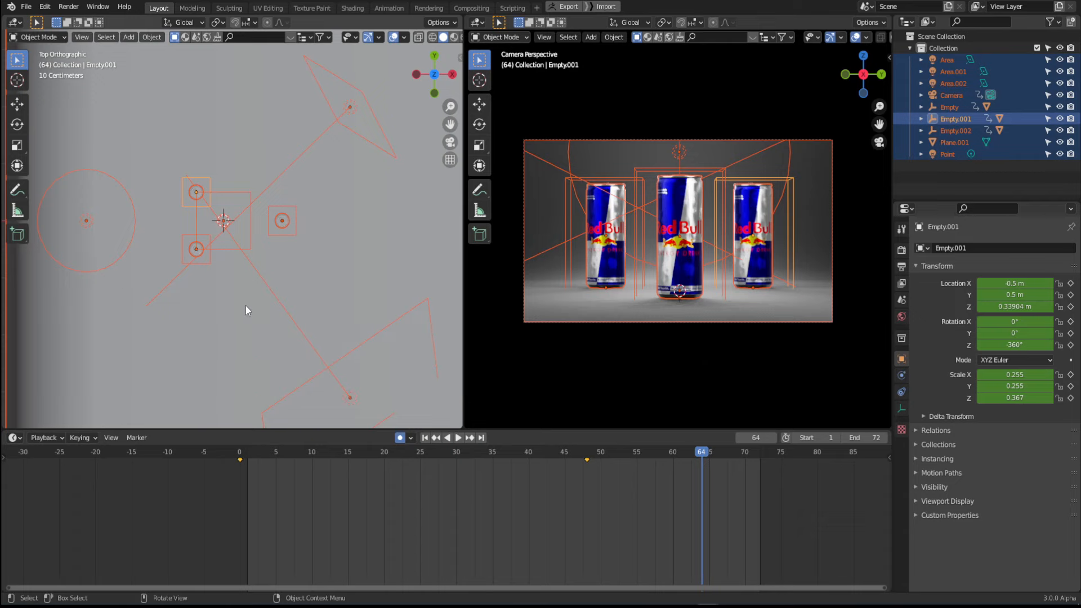
pyautogui.moveTo(159, 536); pyautogui.dragTo(617, 450)
pyautogui.moveTo(619, 523); pyautogui.dragTo(210, 451)
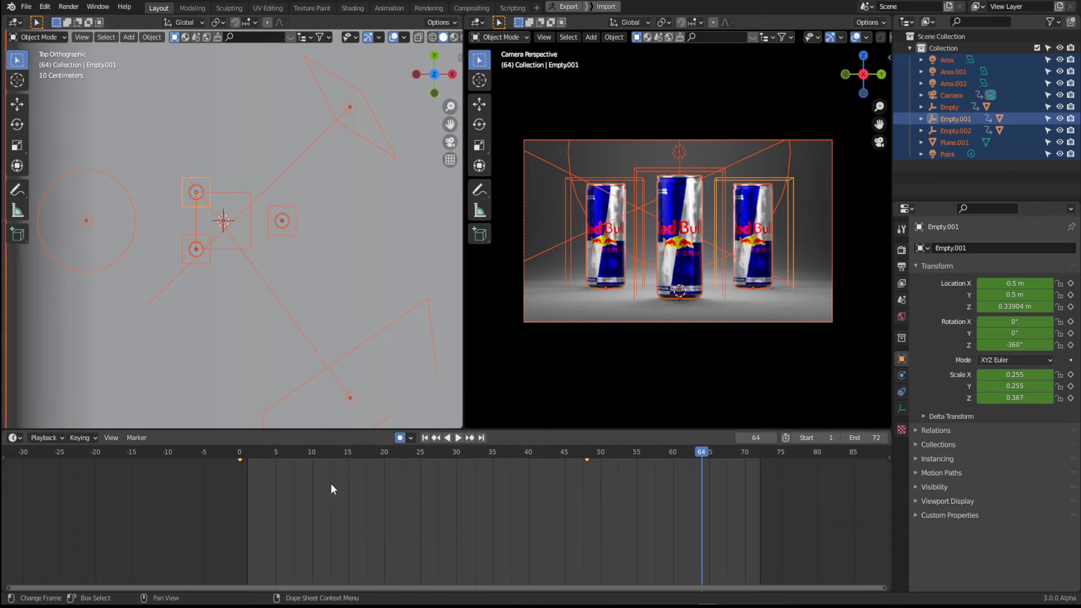
pyautogui.press('t')
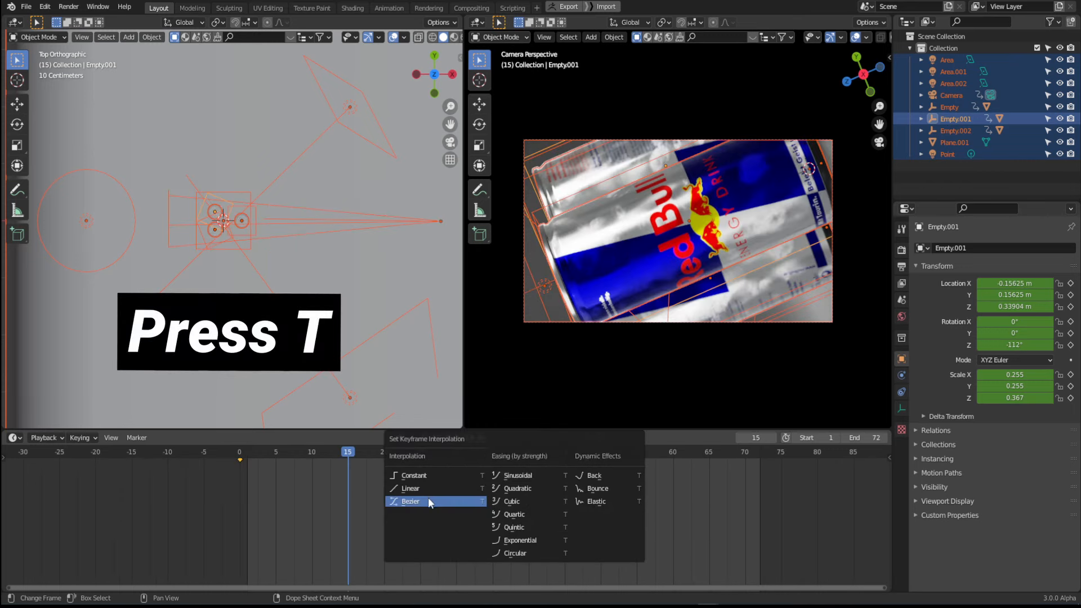
pyautogui.click(428, 500)
# Step: Play back the animation with the Bezier interpolation and return to frame 1
pyautogui.press('space')
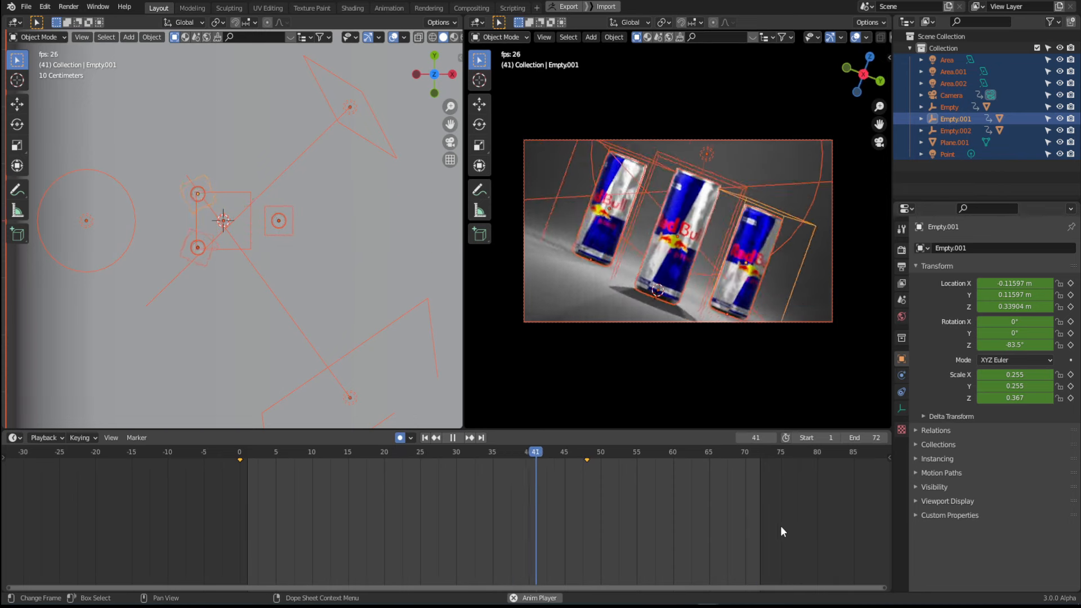
pyautogui.press('space')
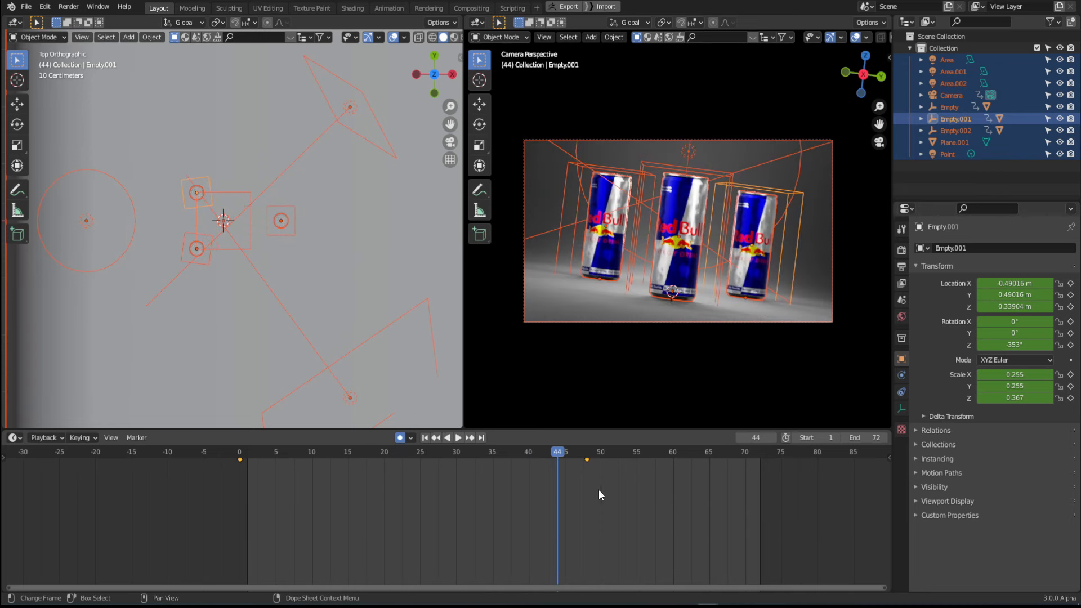
pyautogui.press('Left')
pyautogui.press('Left')
pyautogui.click(405, 252)
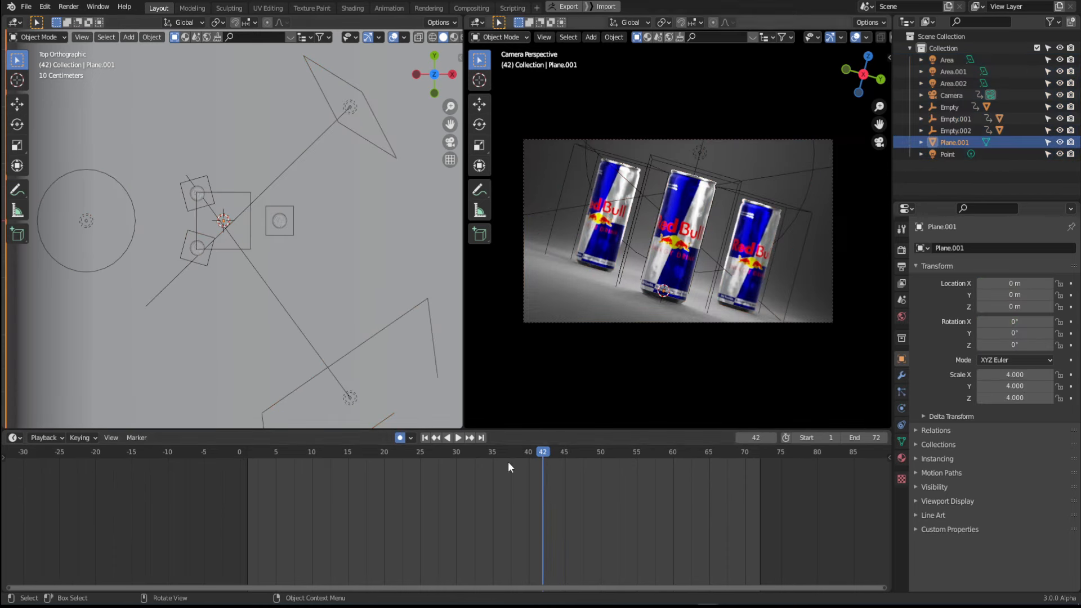
pyautogui.moveTo(545, 462); pyautogui.dragTo(246, 468)
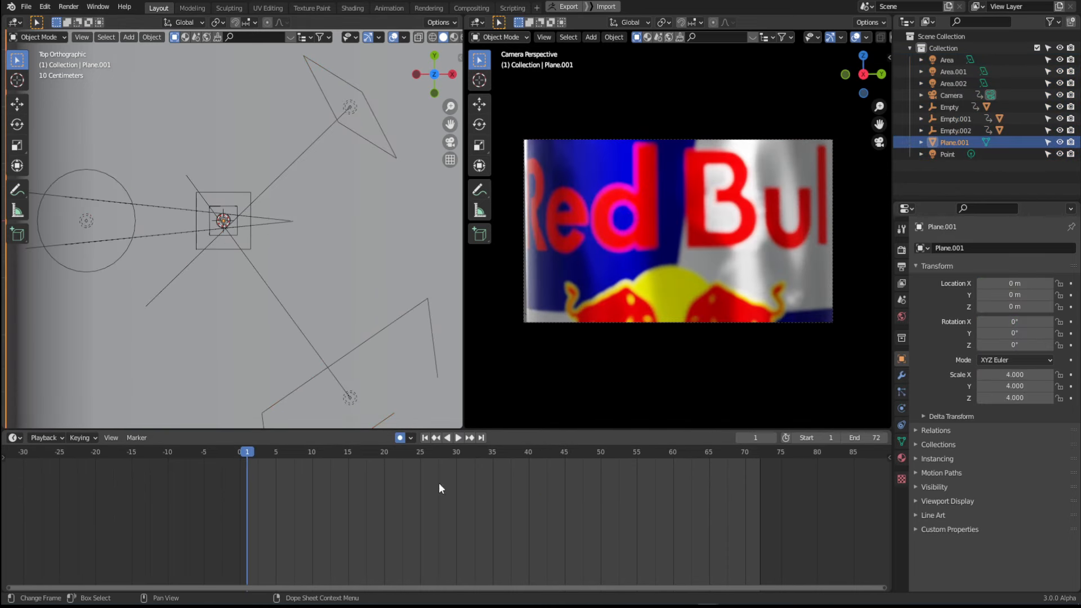
# Step: Replace the Timeline with the Graph Editor, showing the whole frame range from 1 to 72
pyautogui.click(15, 438)
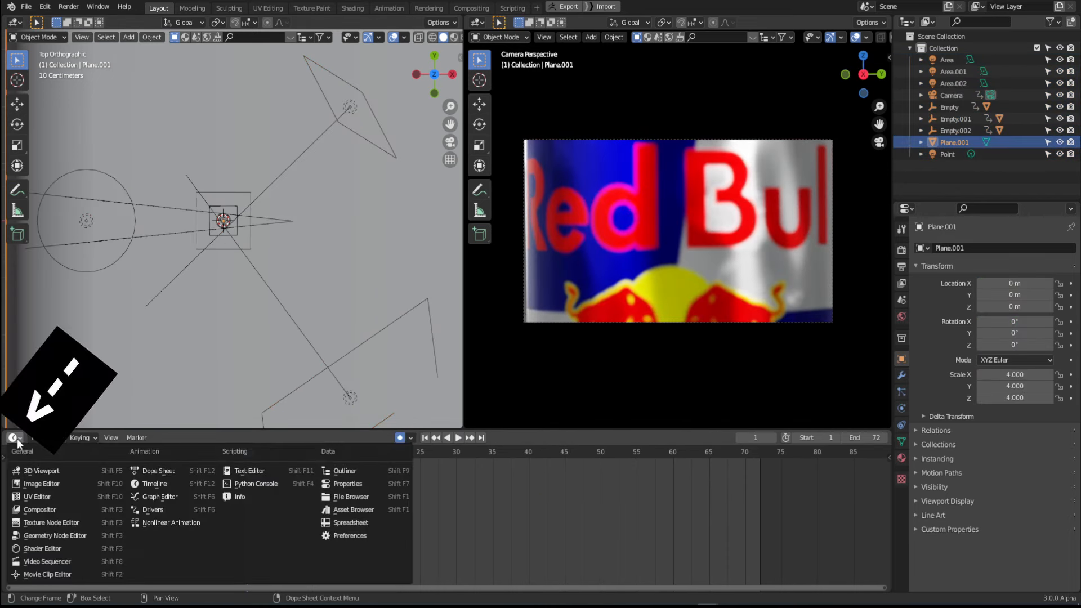
pyautogui.click(163, 496)
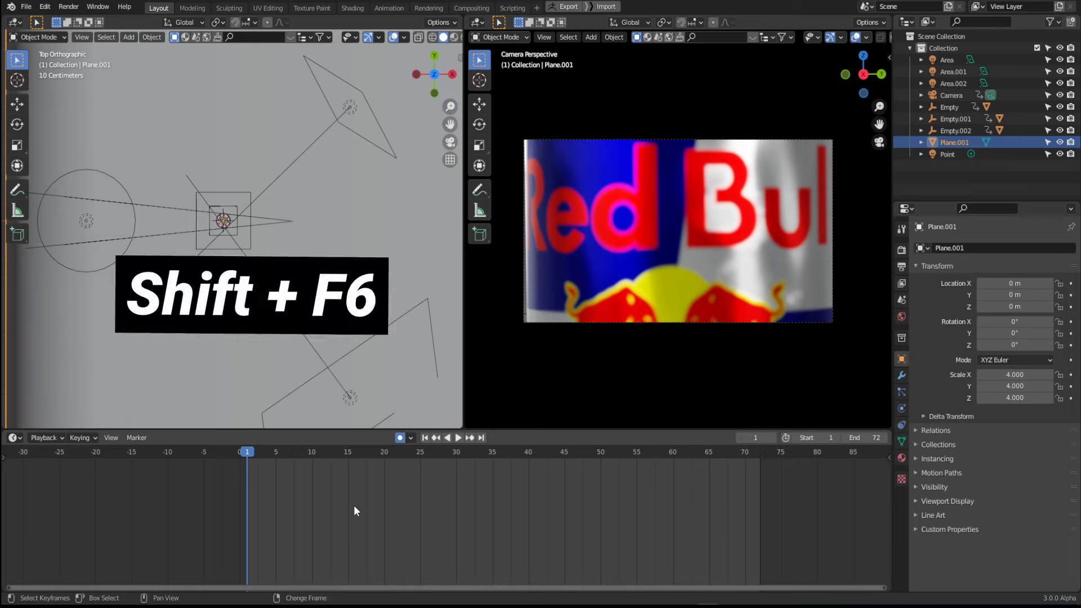
pyautogui.hotkey('shift', 'F6')
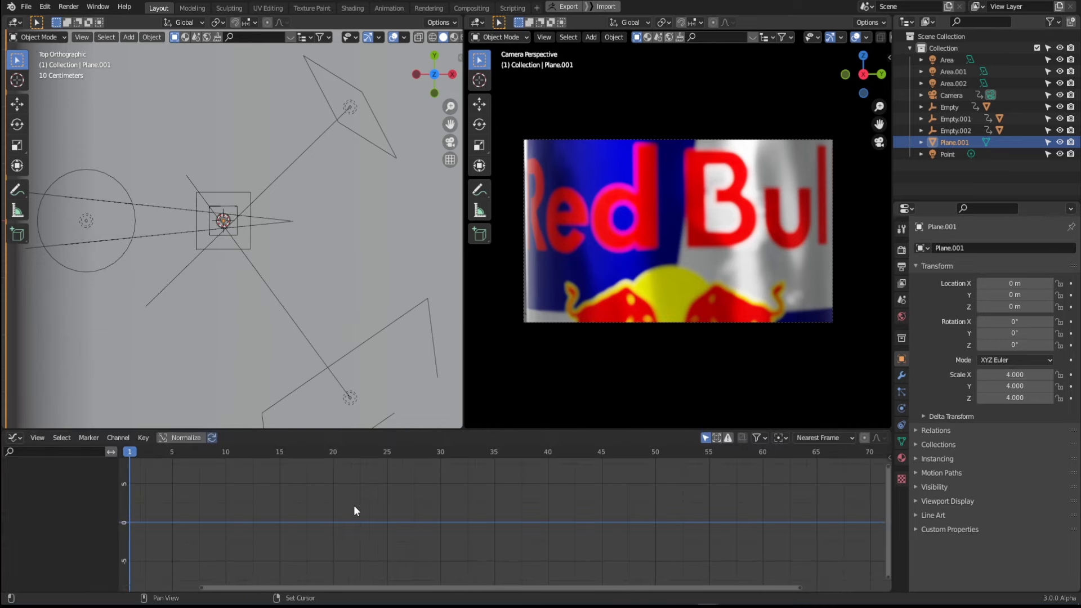
pyautogui.scroll(-10, 305, 511)
pyautogui.scroll(2, 353, 515)
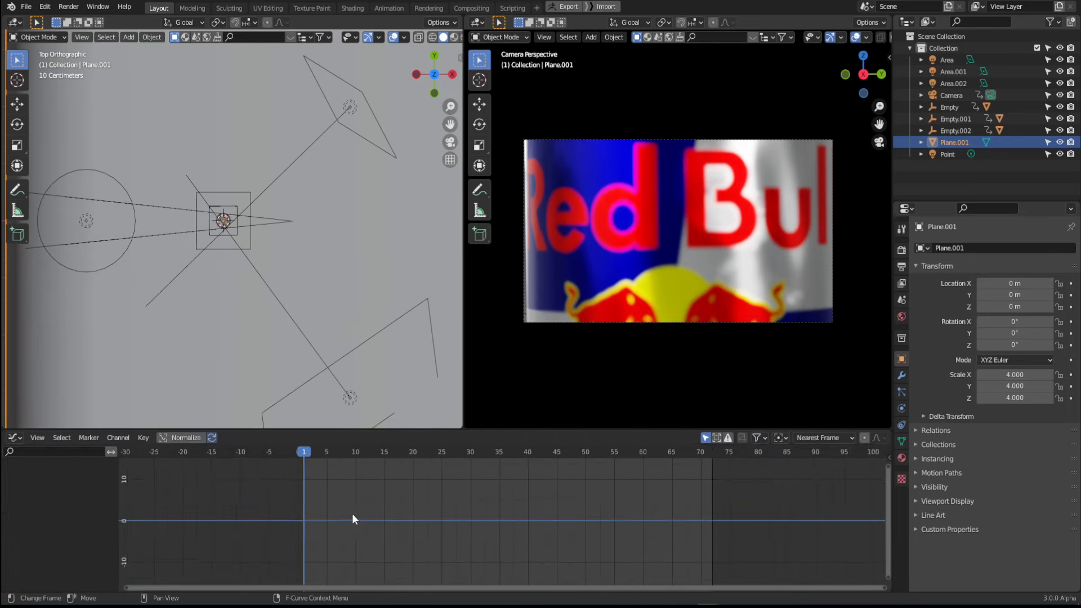
# Step: Select Empty, Empty.001 and Empty.002 together so their animation curves are shown, with Empty as the active object
pyautogui.moveTo(346, 273); pyautogui.dragTo(240, 183, button='middle')
pyautogui.scroll(3, 279, 240)
pyautogui.moveTo(279, 238); pyautogui.dragTo(261, 201, button='middle')
pyautogui.click(288, 200)
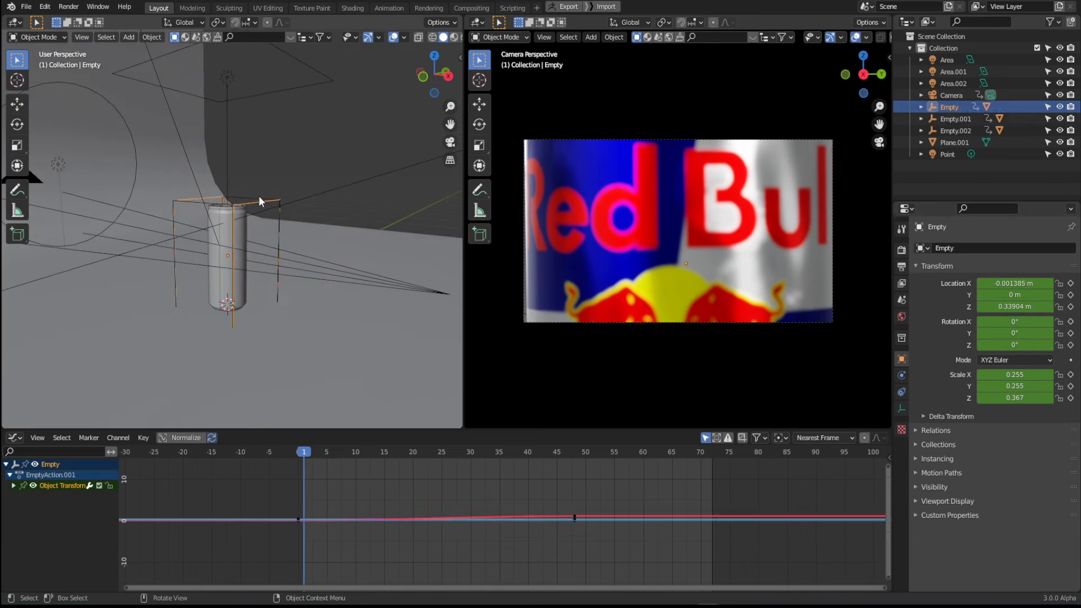
pyautogui.click(259, 194)
pyautogui.moveTo(270, 177); pyautogui.dragTo(263, 204)
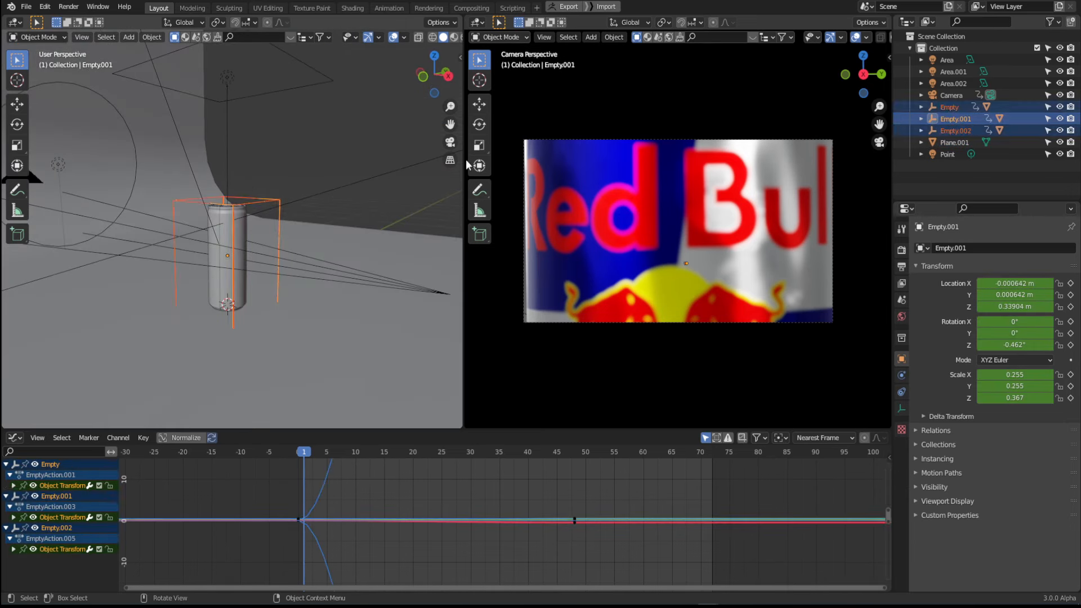
pyautogui.click(944, 107)
pyautogui.keyDown('shift'); pyautogui.click(944, 129); pyautogui.keyUp('shift')
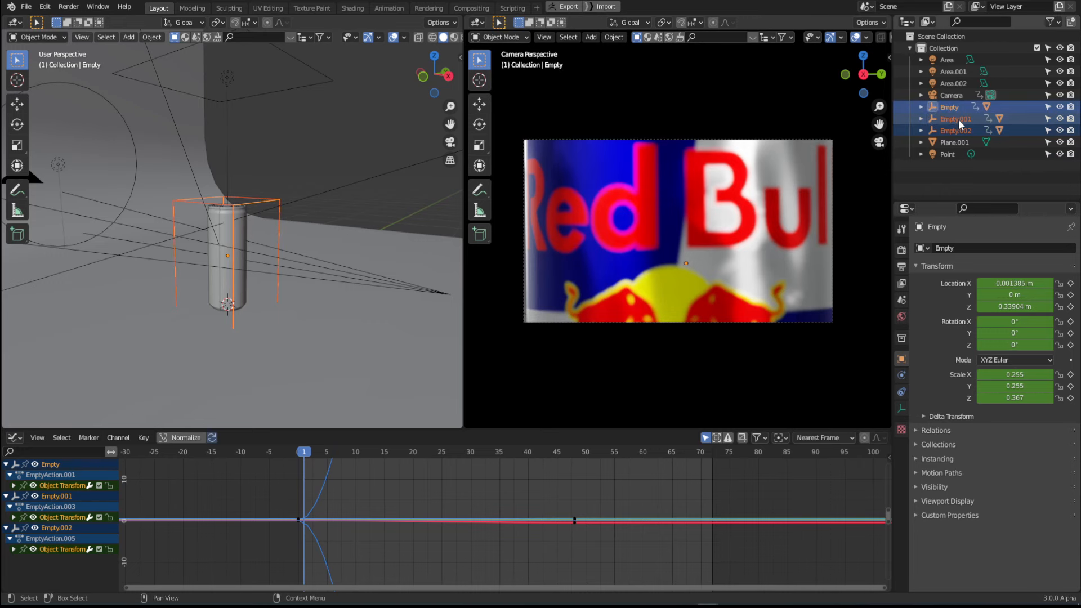
# Step: Fit the three empties' animation curves in the Graph Editor and select all their keyframes
pyautogui.scroll(-3, 501, 505)
pyautogui.press('a')
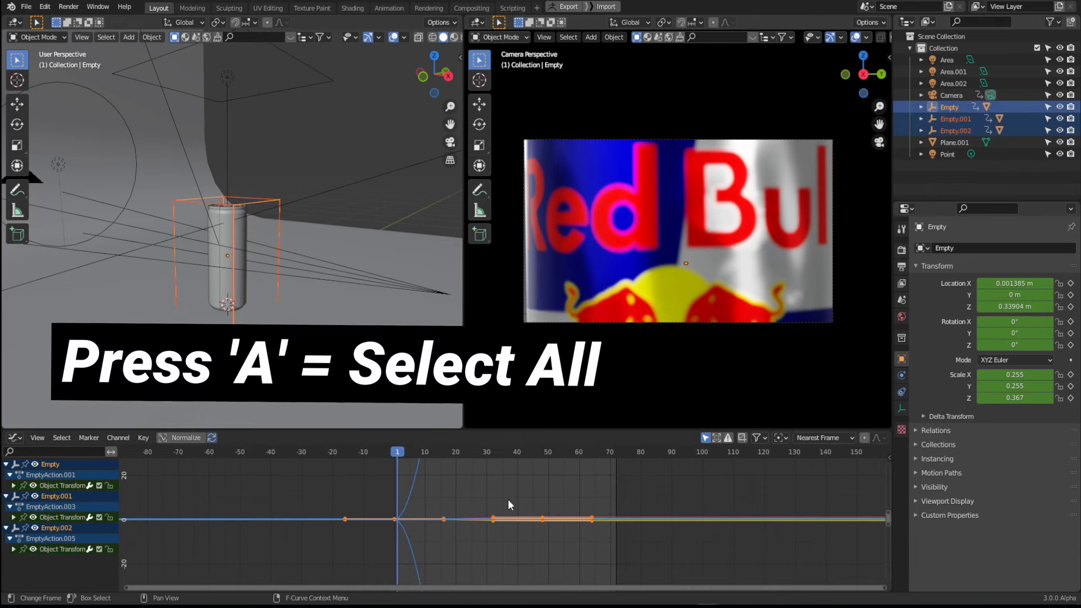
pyautogui.press('KP_Decimal')
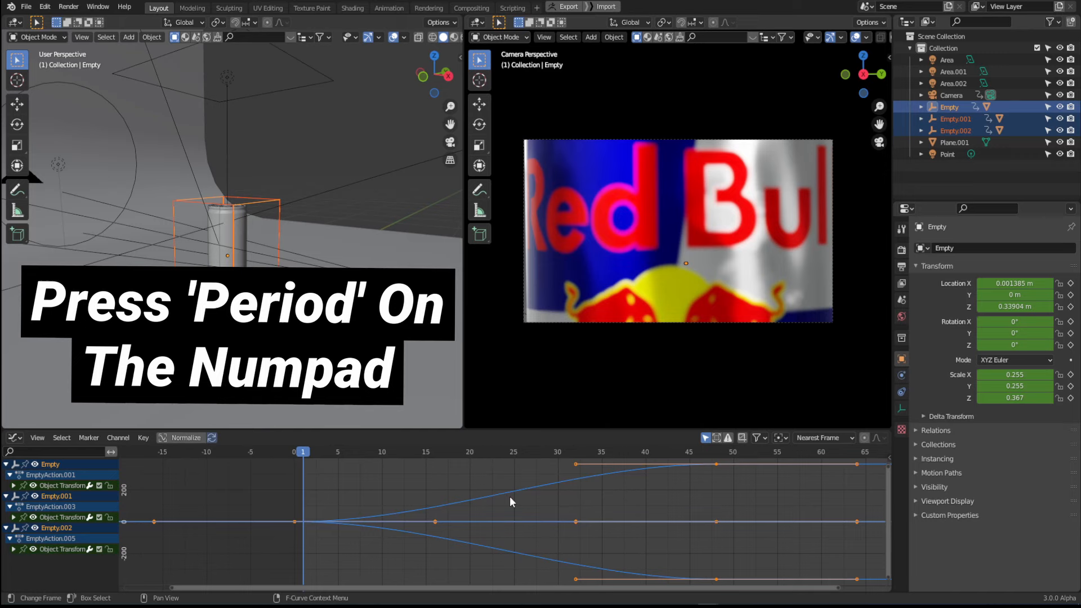
pyautogui.scroll(-2, 557, 508)
pyautogui.click(590, 527)
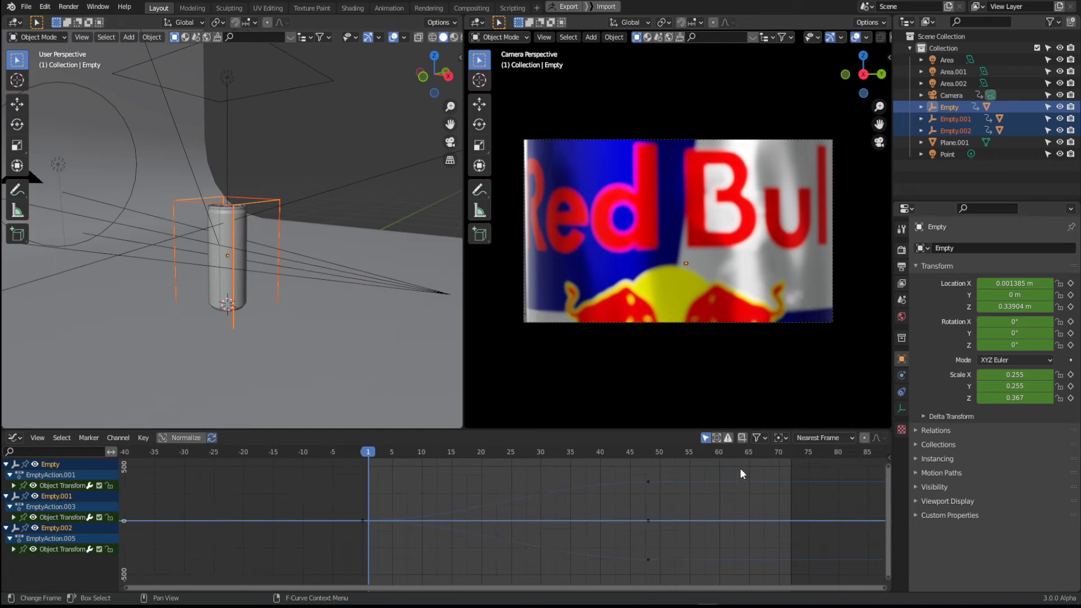
pyautogui.moveTo(743, 469); pyautogui.dragTo(302, 568)
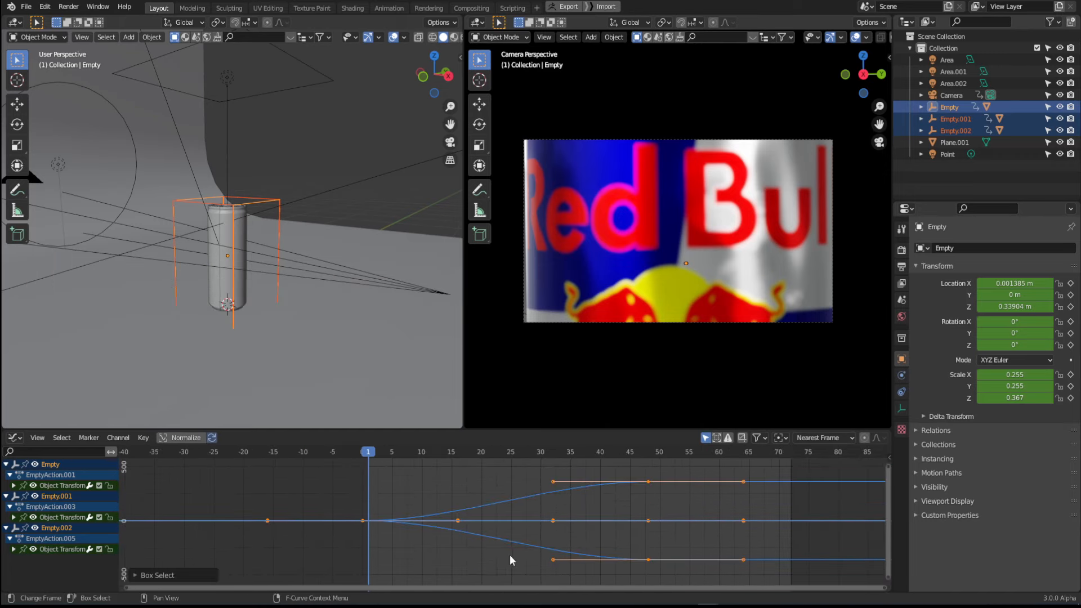
pyautogui.click(563, 495)
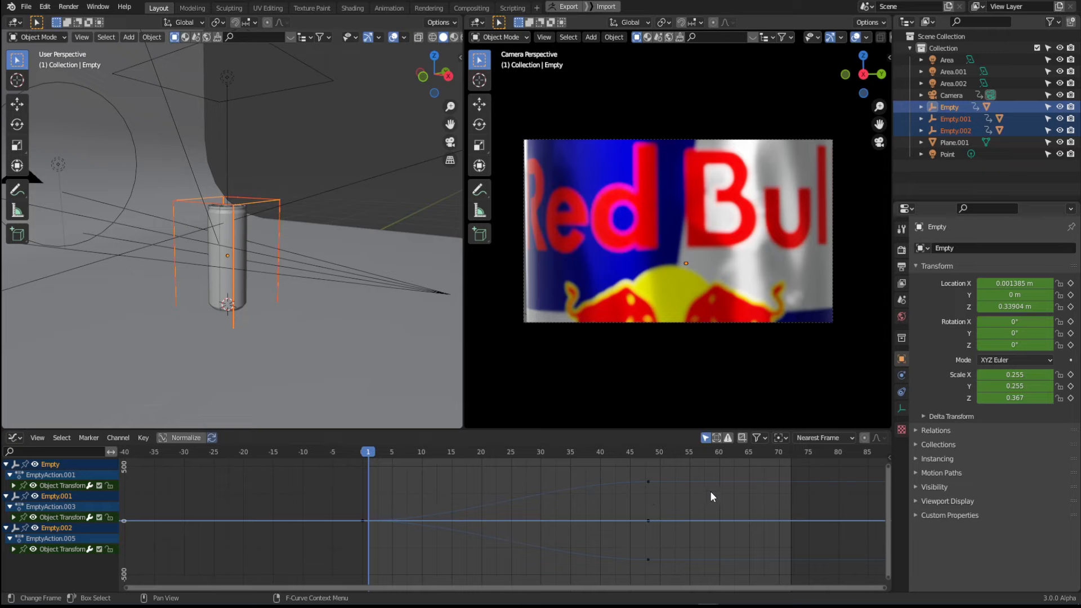
pyautogui.press('a')
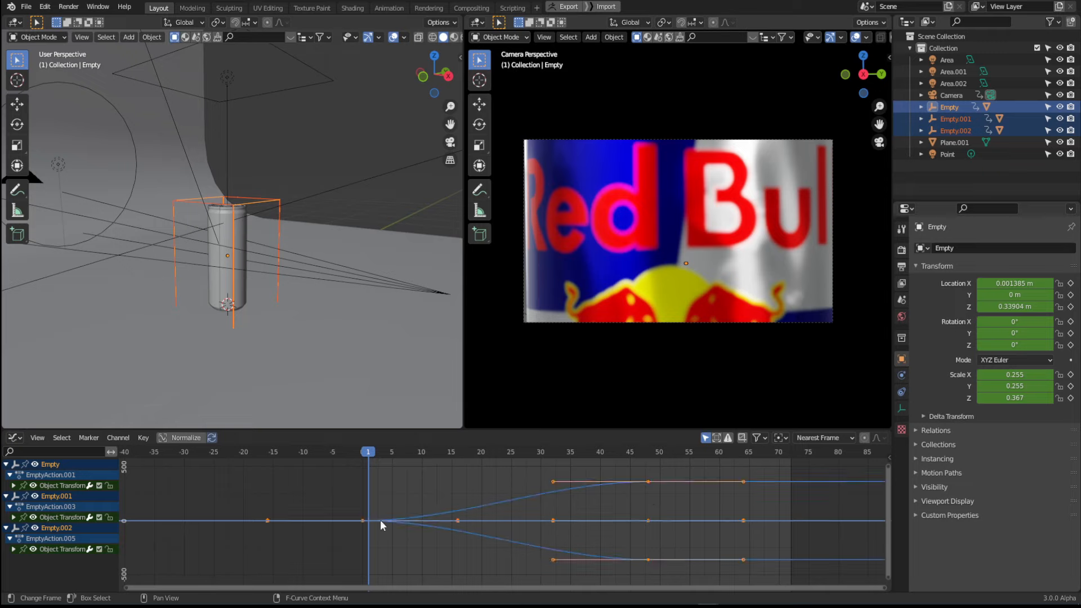
# Step: Set the Graph Editor's pivot point to Individual Centers and try scaling the selected keyframe handles
pyautogui.click(782, 438)
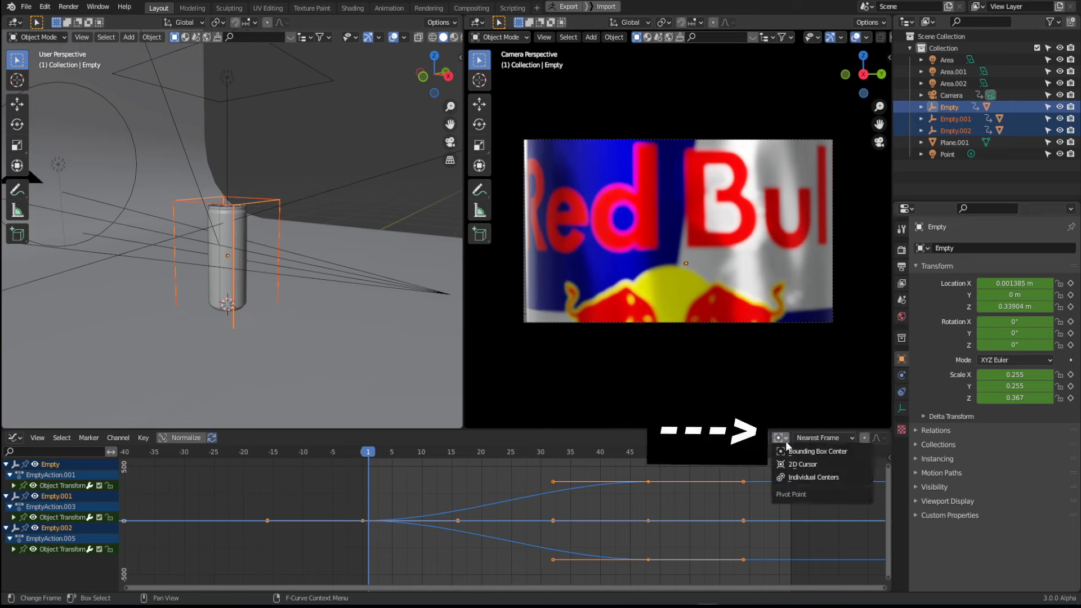
pyautogui.click(805, 477)
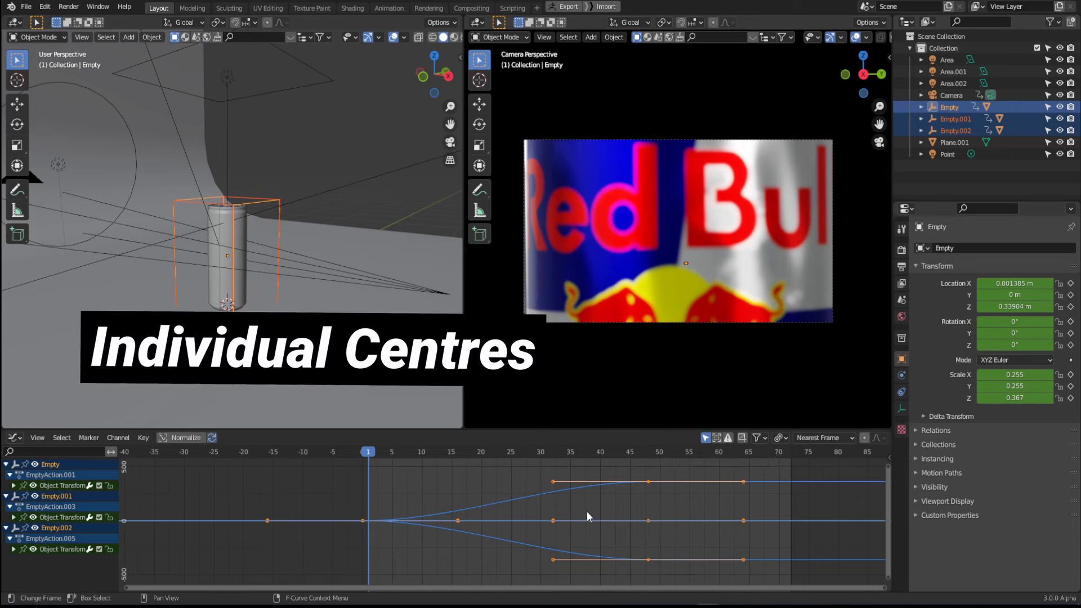
pyautogui.press('s')
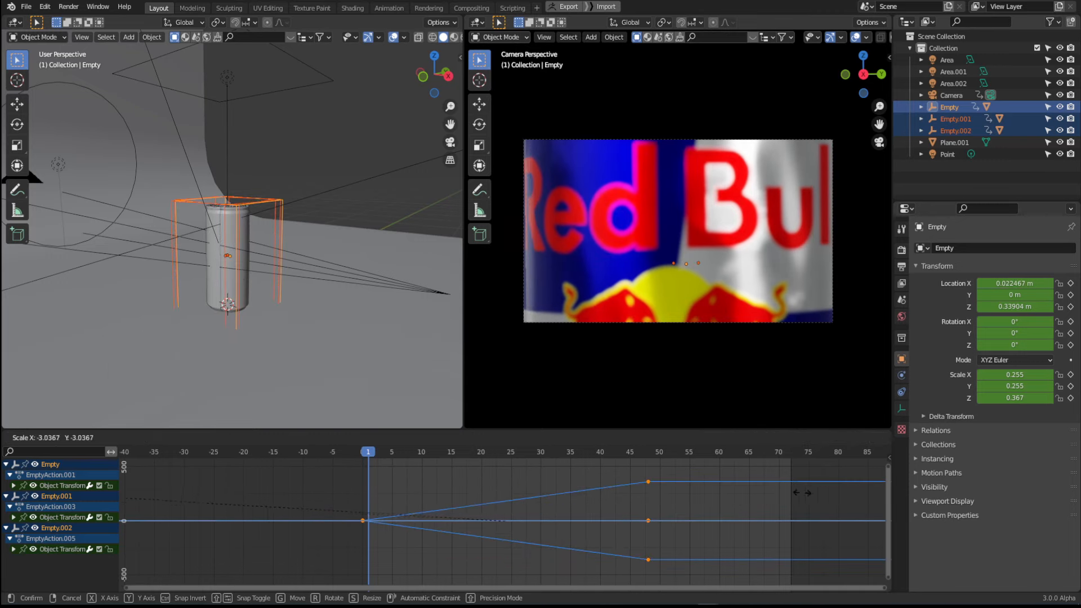
pyautogui.press('Escape')
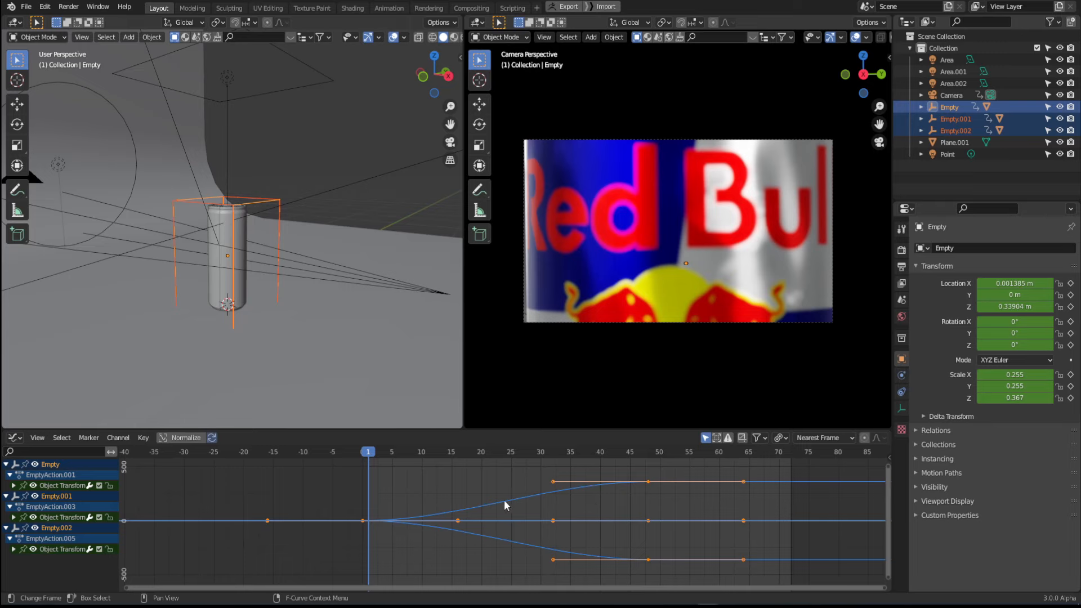
# Step: Lengthen the selected keyframe handles by scaling until they reach about frames 4 and 44, and start playback
pyautogui.press('s')
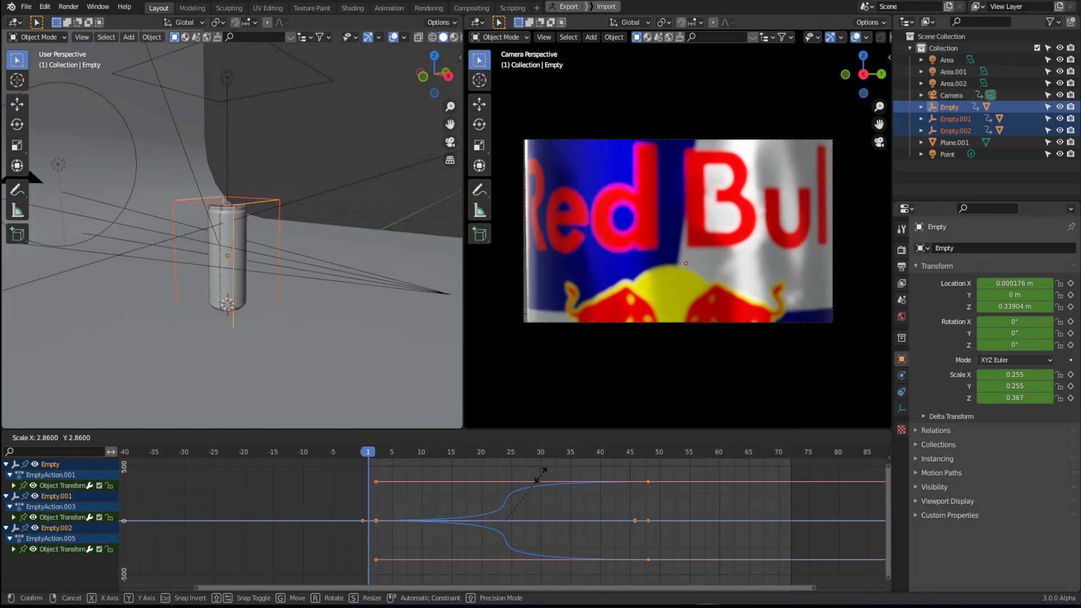
pyautogui.click(526, 501)
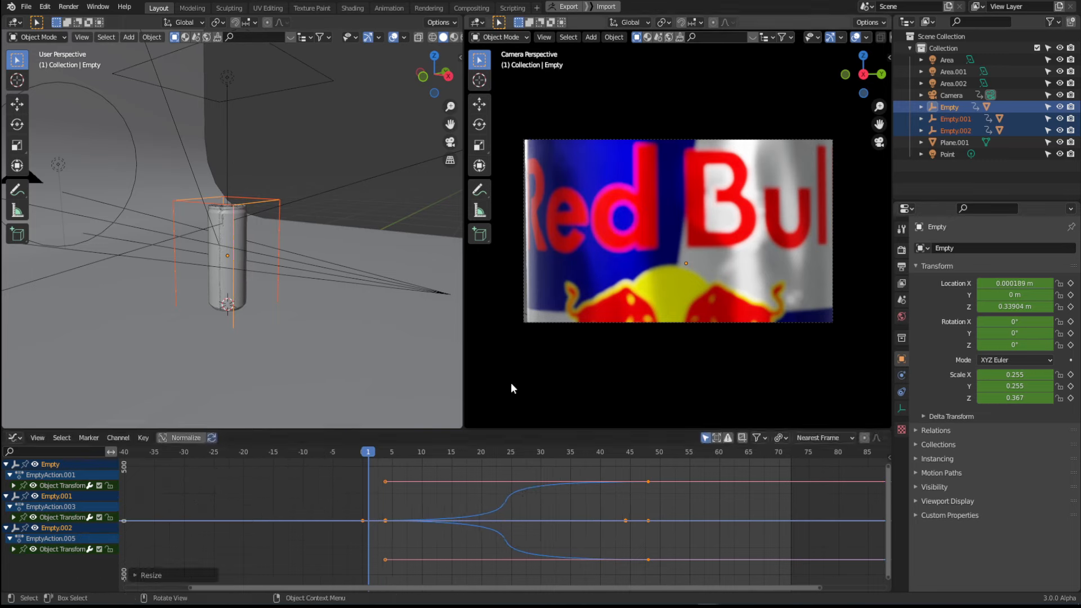
pyautogui.press('space')
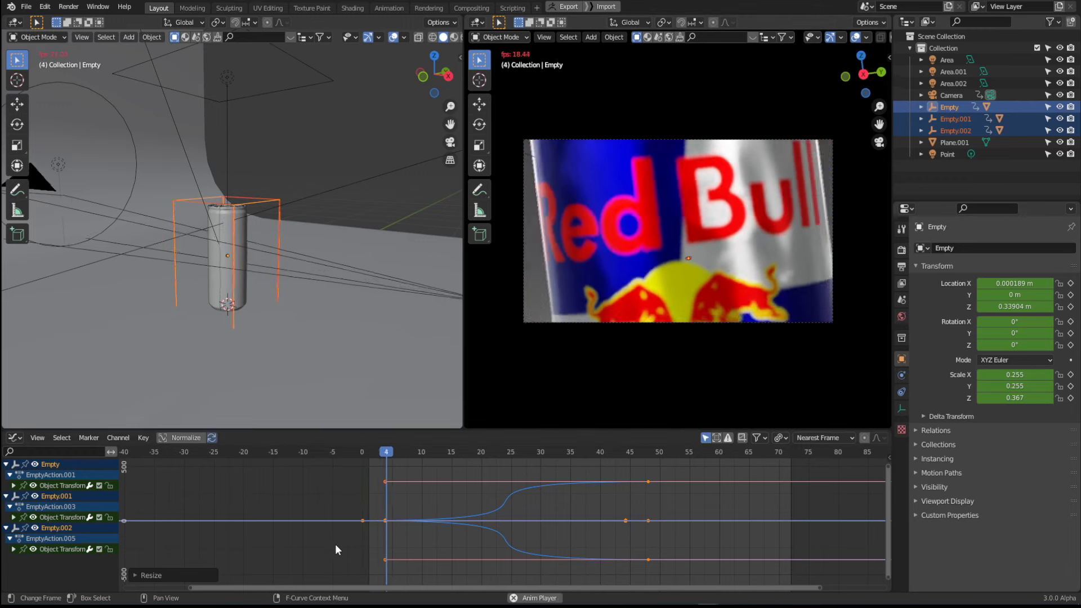
# Step: Scale the three empties' keyframe handles down until they reach about frames 10 and 38, and play back the animation
pyautogui.press('space')
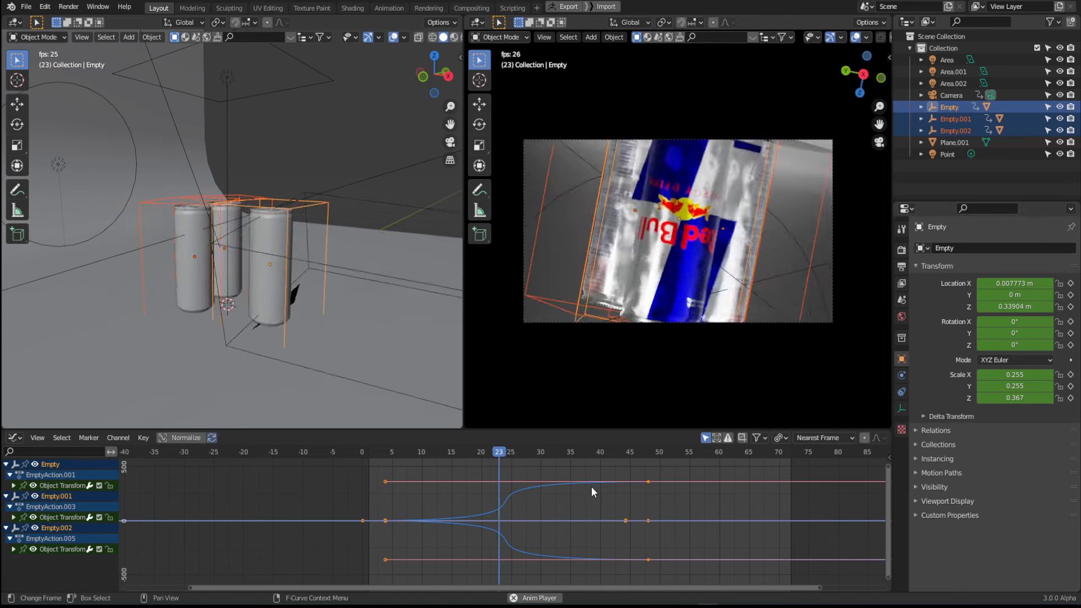
pyautogui.press('space')
pyautogui.press('s')
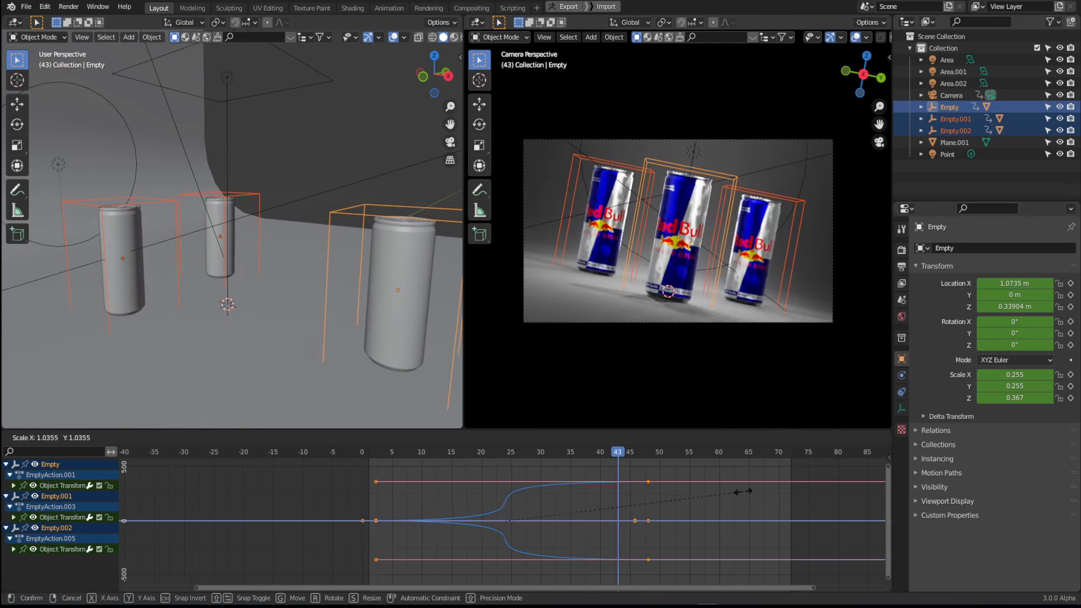
pyautogui.click(701, 493)
pyautogui.press('space')
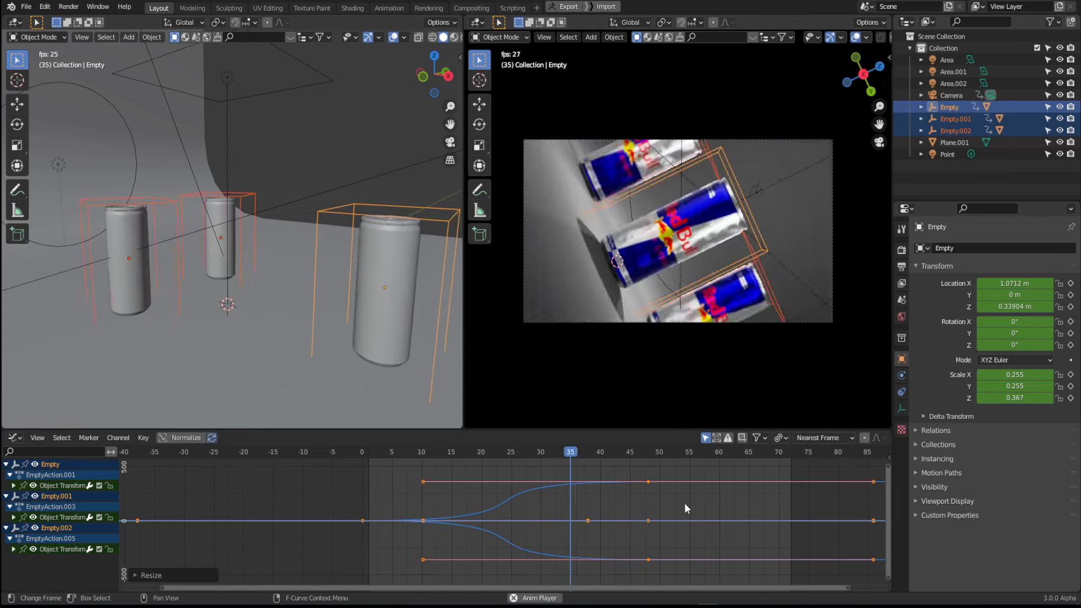
pyautogui.press('space')
# Step: Select the camera, lengthen all its keyframe handles by scaling to about frames 12 and 37, and scrub the animation to frame 44
pyautogui.keyDown('shift'); pyautogui.moveTo(366, 391); pyautogui.dragTo(452, 272, button='middle'); pyautogui.keyUp('shift')
pyautogui.scroll(-5, 332, 354)
pyautogui.click(233, 235)
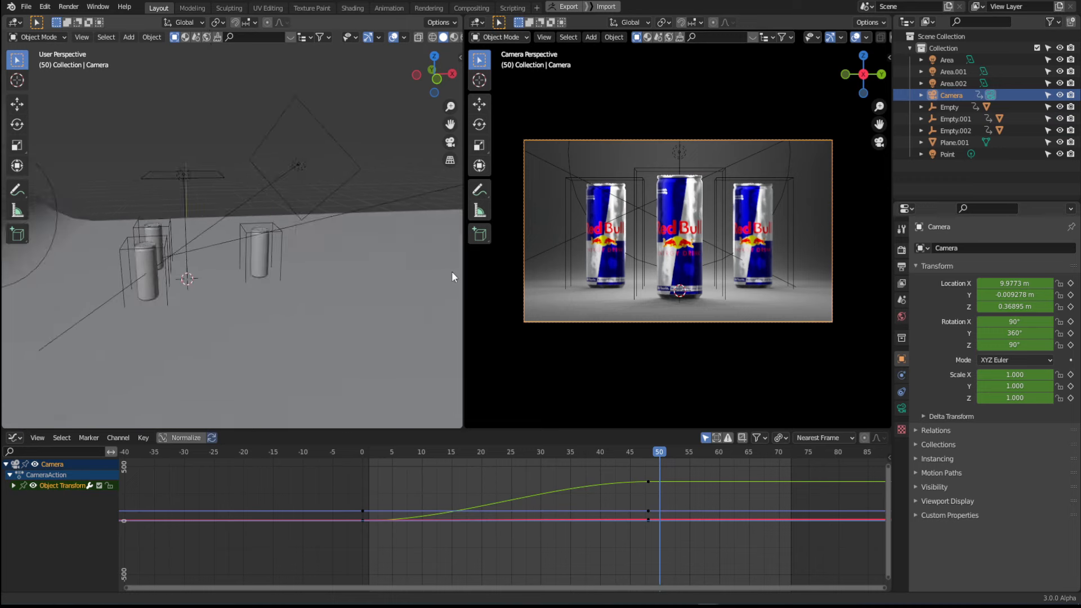
pyautogui.press('a')
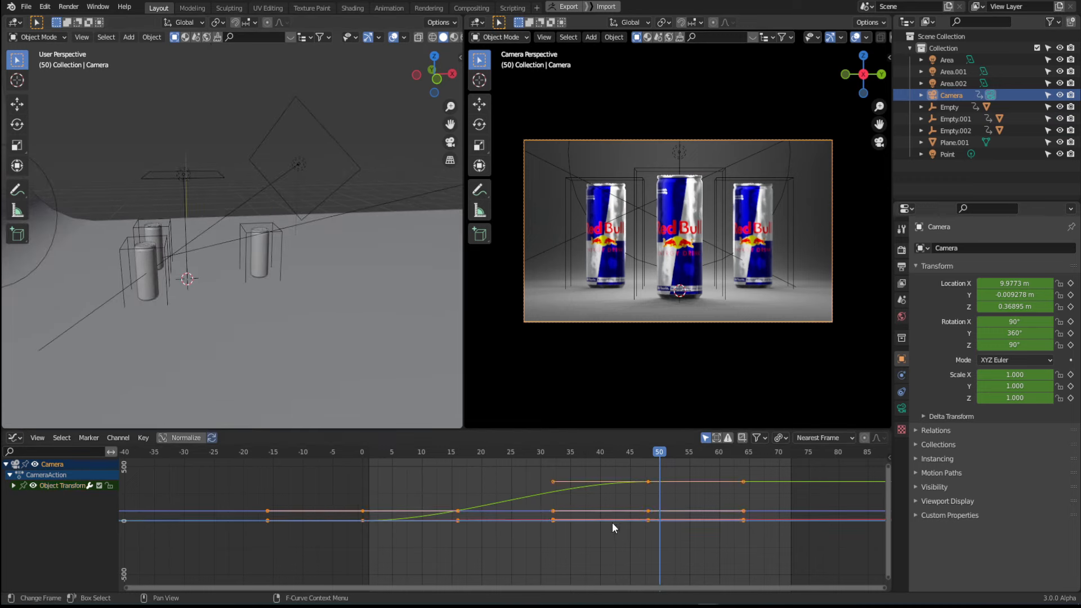
pyautogui.press('s')
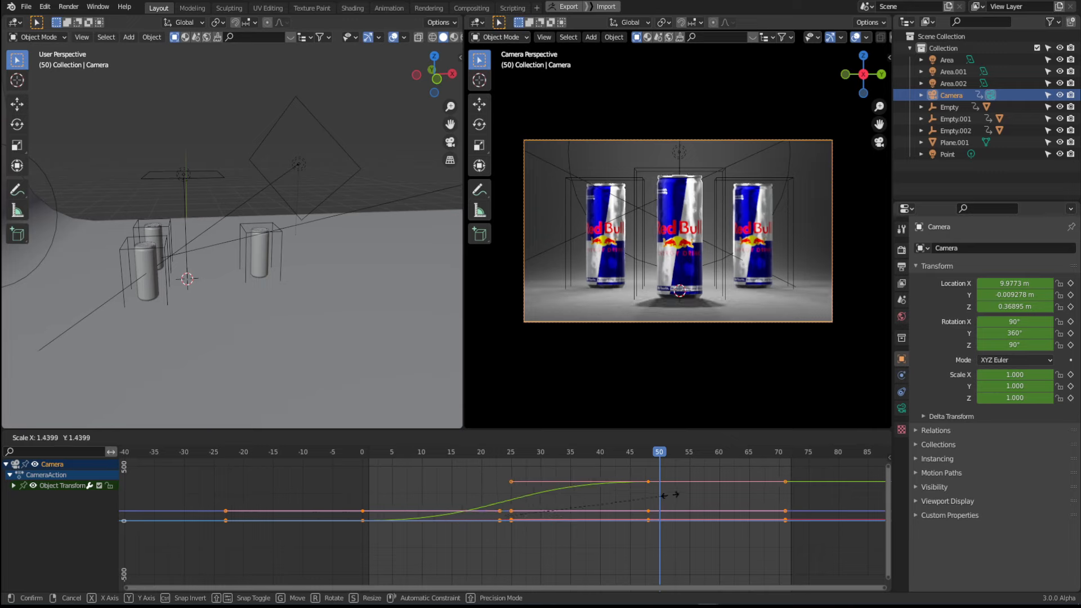
pyautogui.click(767, 489)
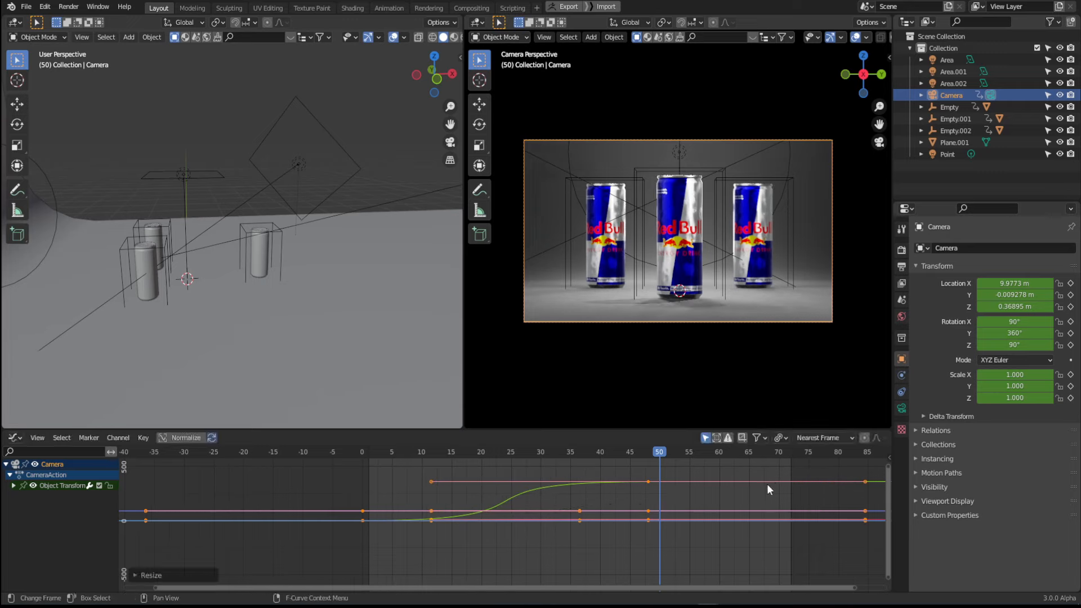
pyautogui.press('space')
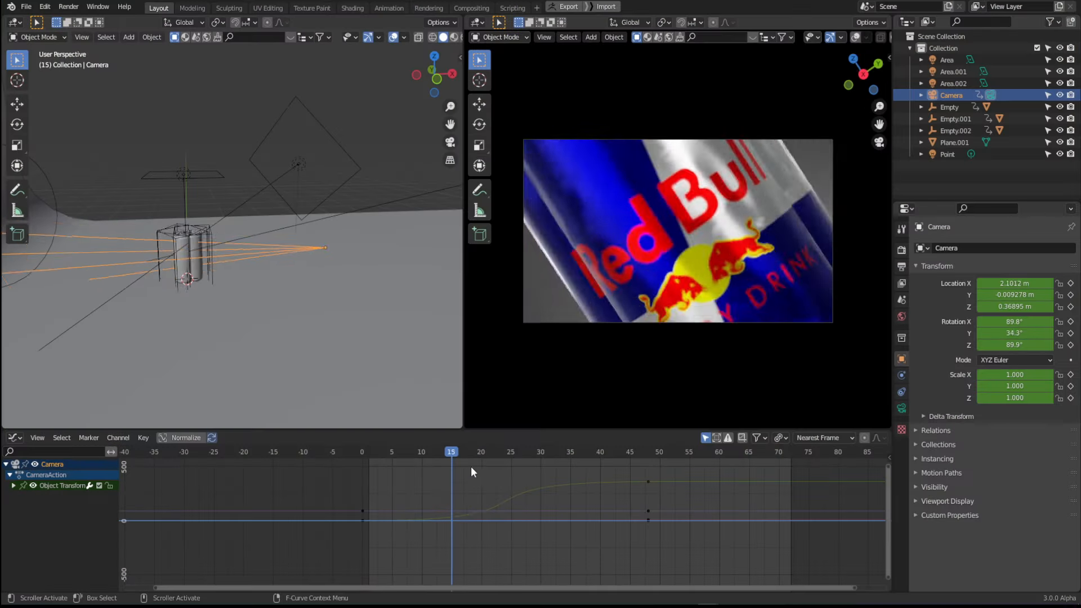
pyautogui.moveTo(471, 466); pyautogui.dragTo(625, 461)
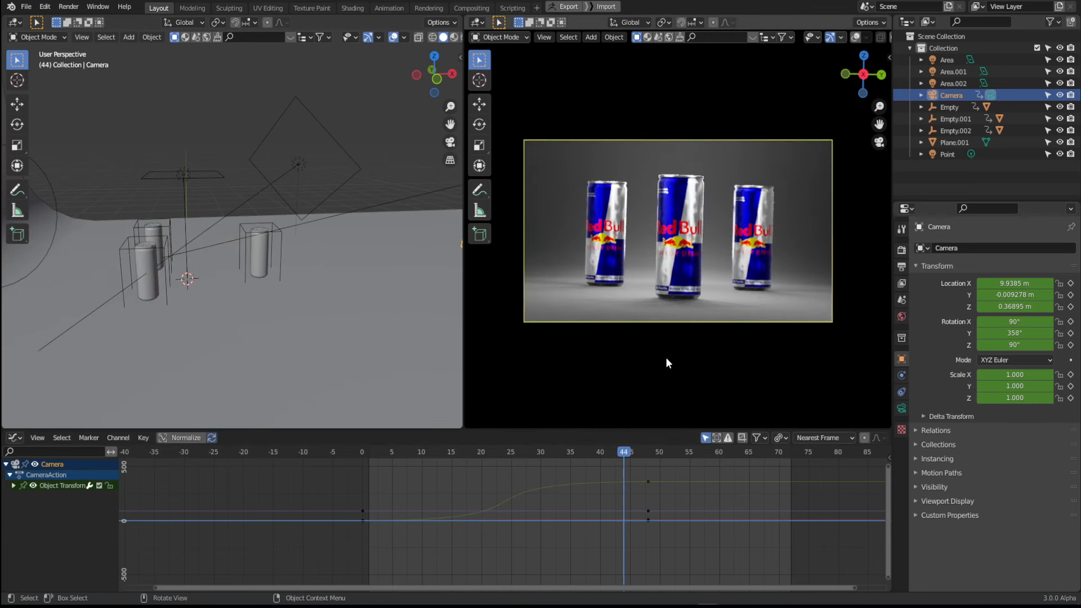
# Step: Try Cycles as the render engine in the render properties and switch back to Eevee
pyautogui.click(902, 250)
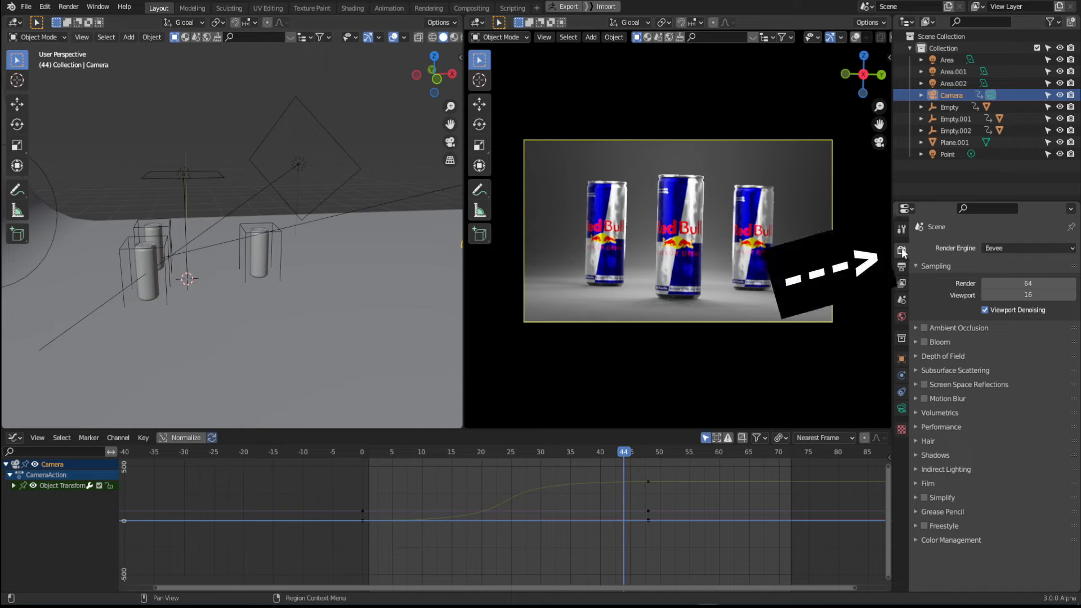
pyautogui.click(1014, 246)
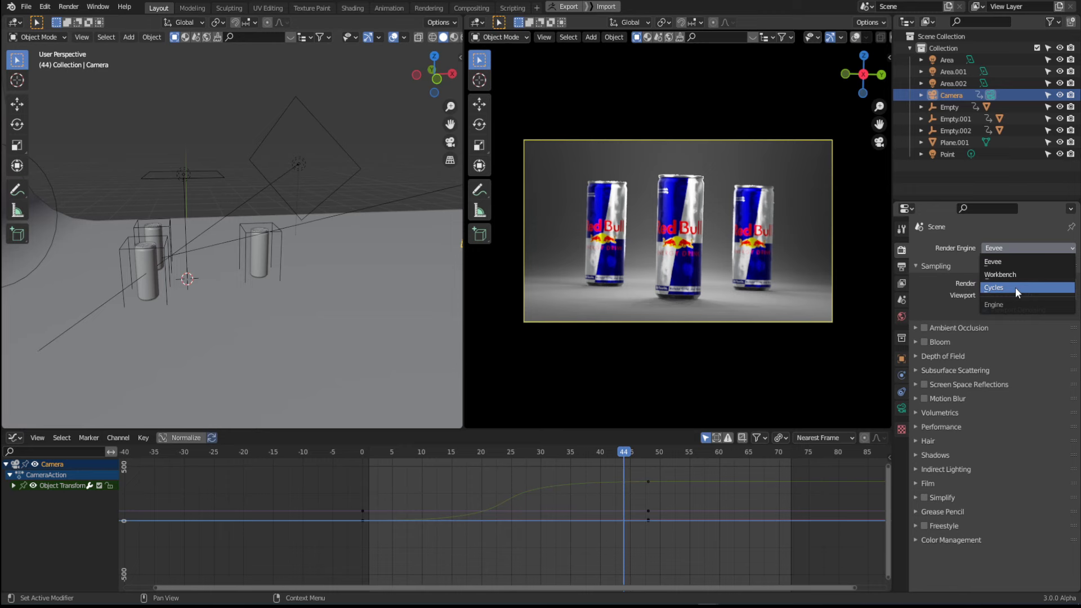
pyautogui.click(1016, 288)
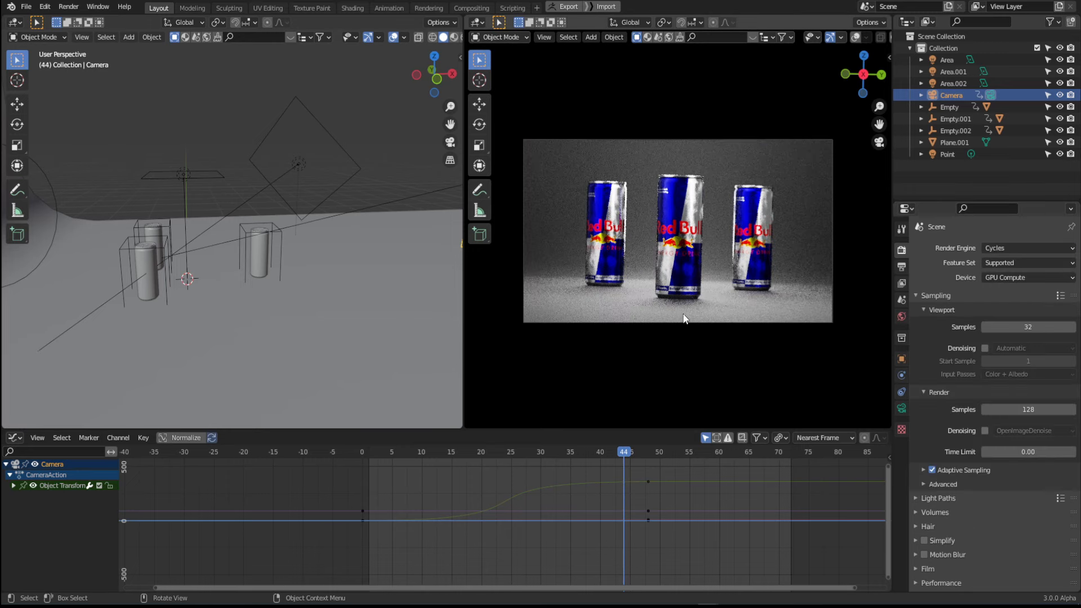
pyautogui.click(1021, 244)
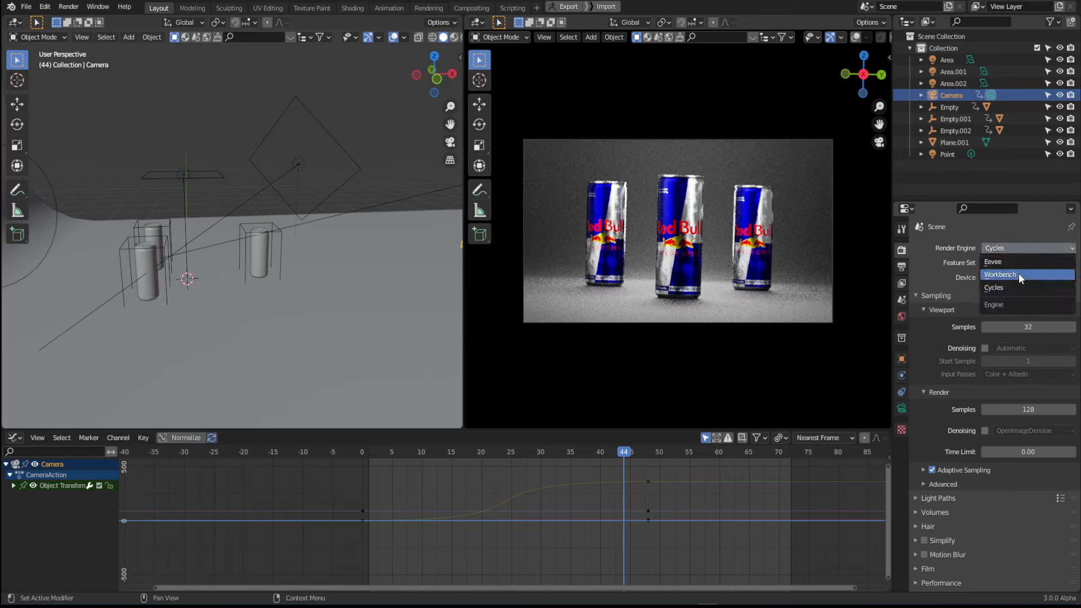
pyautogui.click(1018, 263)
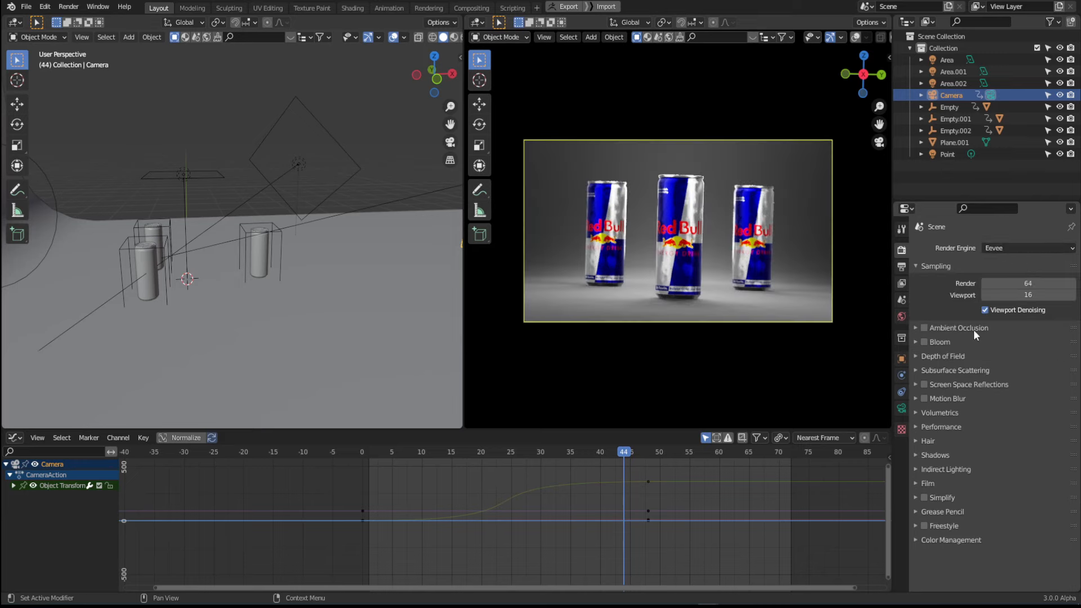
# Step: Enable Ambient Occlusion, Bloom, Screen Space Reflections and Motion Blur for the Eevee render
pyautogui.click(924, 327)
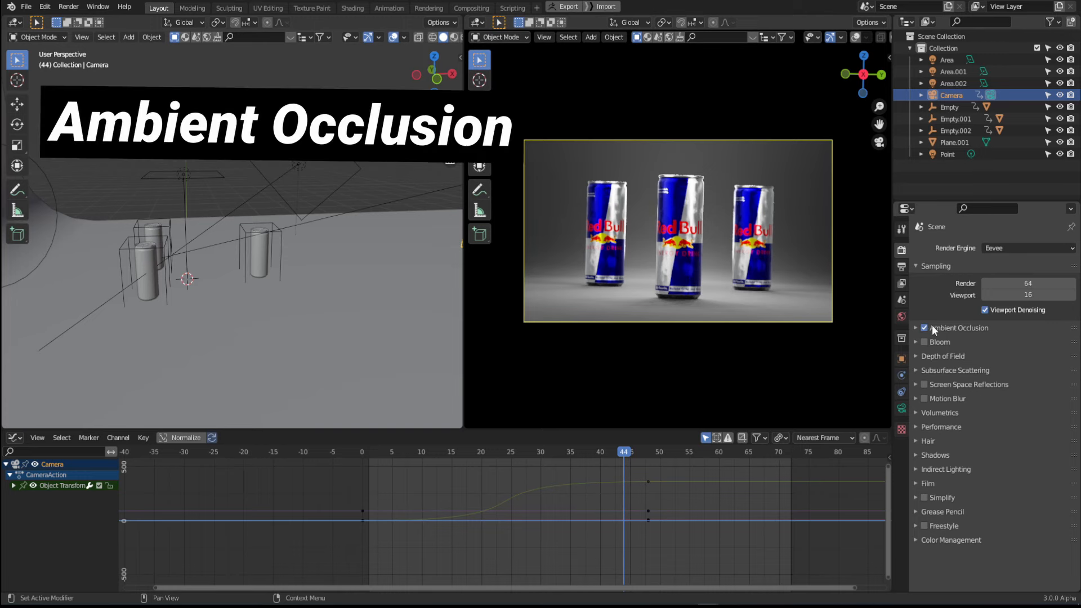
pyautogui.click(924, 341)
pyautogui.click(925, 384)
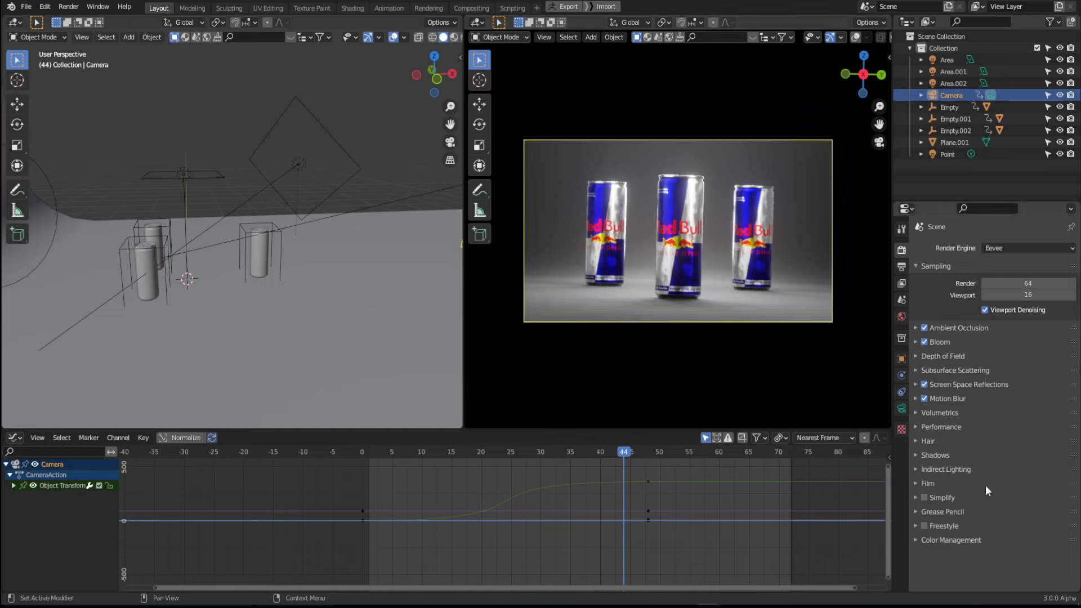
# Step: Set the Color Management look to High Contrast
pyautogui.click(928, 540)
pyautogui.scroll(-3, 957, 524)
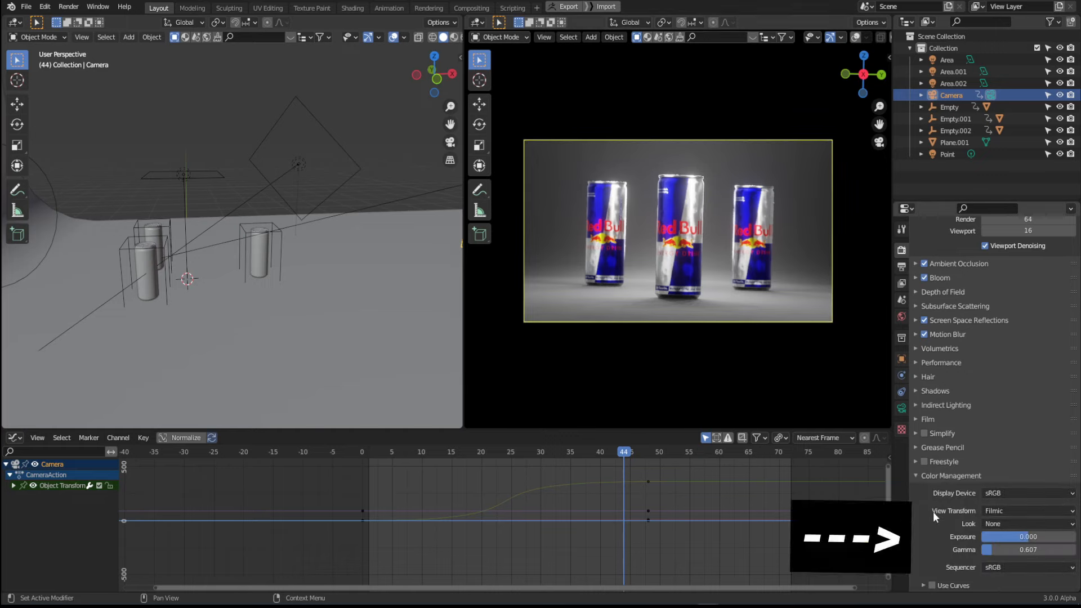
pyautogui.click(1012, 523)
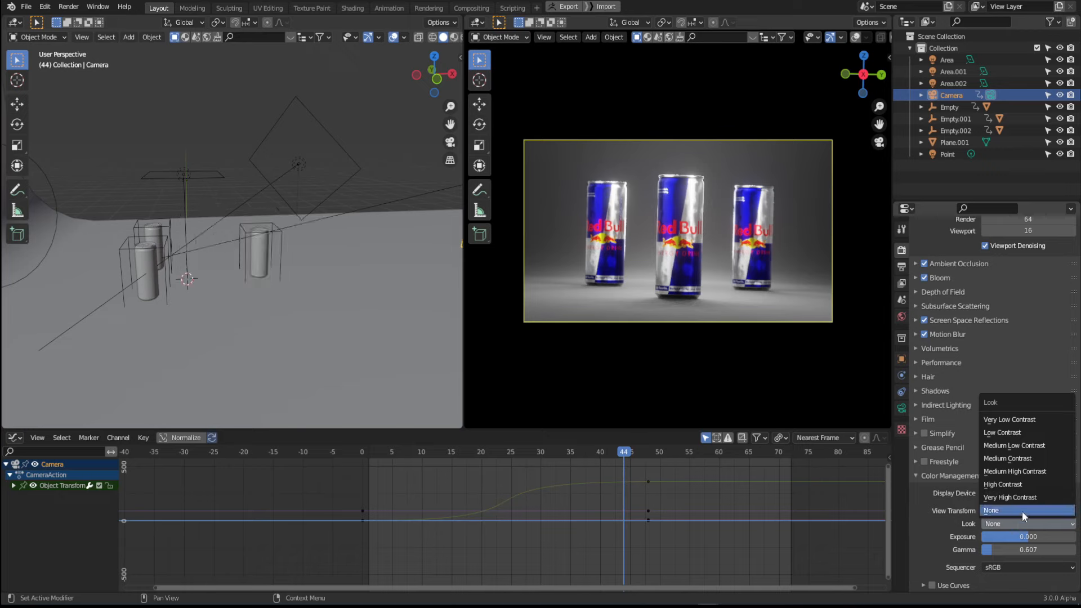
pyautogui.click(1025, 485)
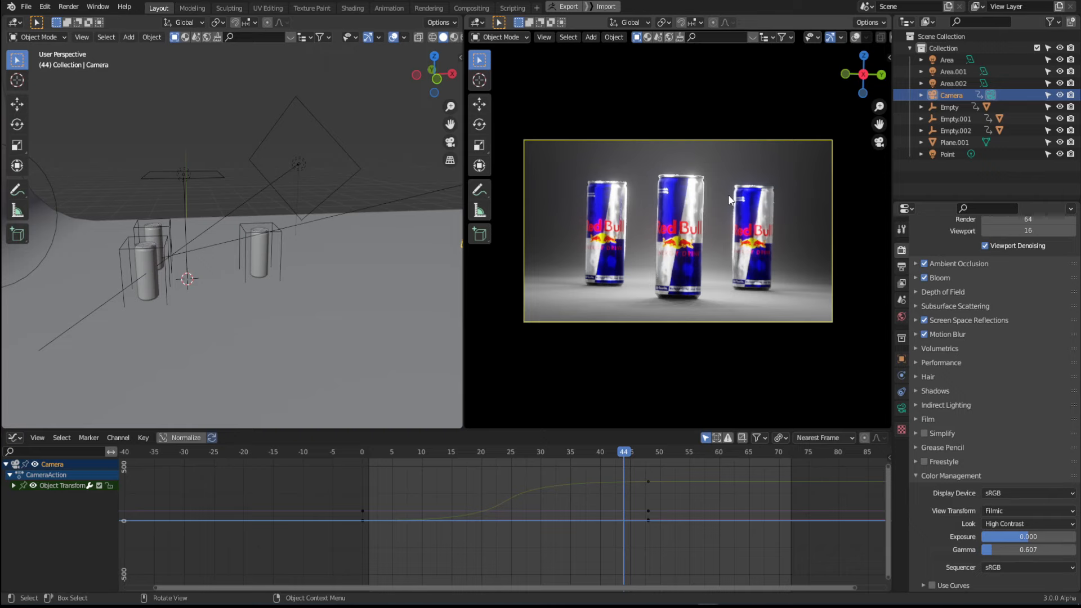
# Step: Compare the Low Contrast and Medium Contrast looks in the camera preview, and return the look to High Contrast
pyautogui.click(1029, 524)
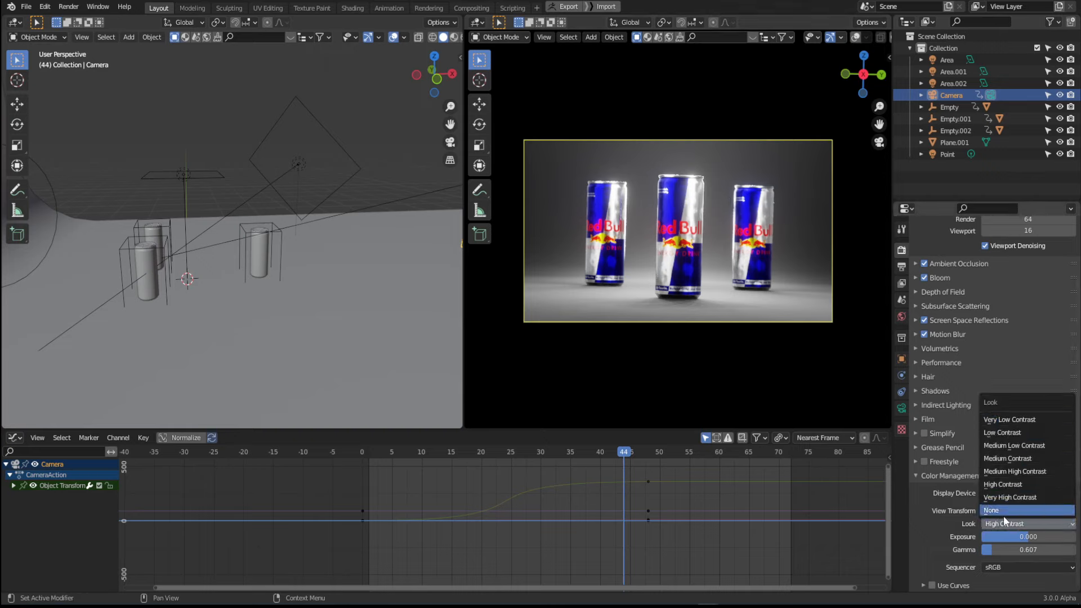
pyautogui.click(1030, 433)
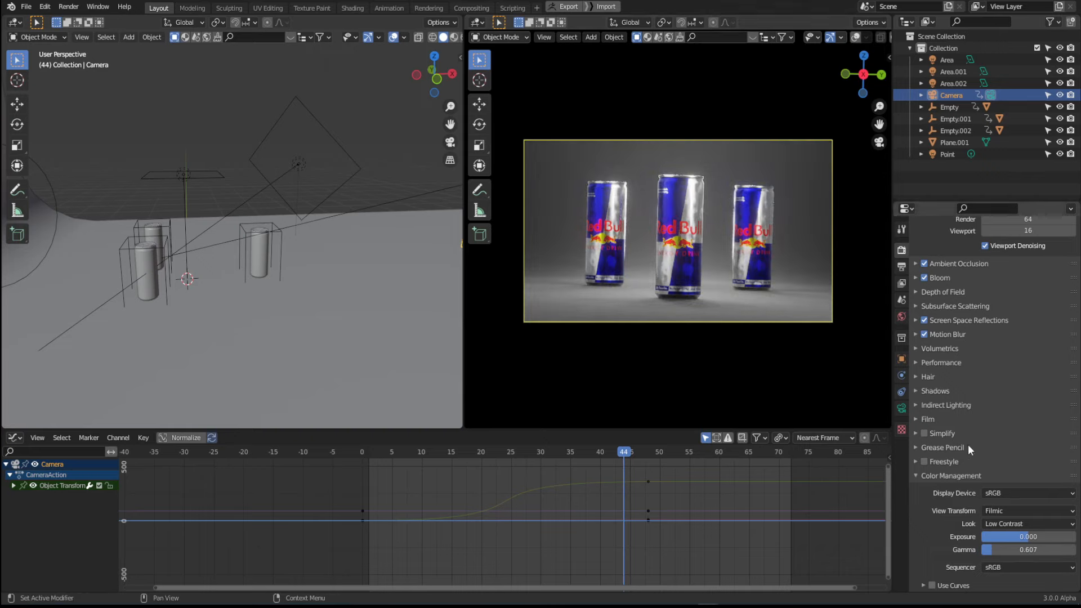
pyautogui.click(1023, 523)
pyautogui.click(1016, 457)
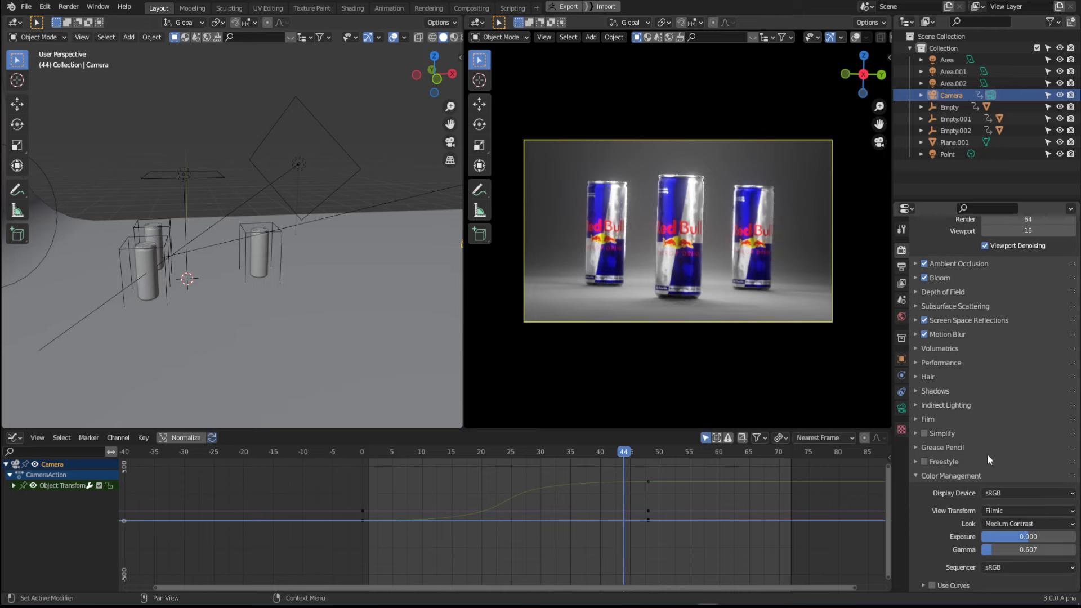
pyautogui.click(1019, 523)
pyautogui.click(1013, 482)
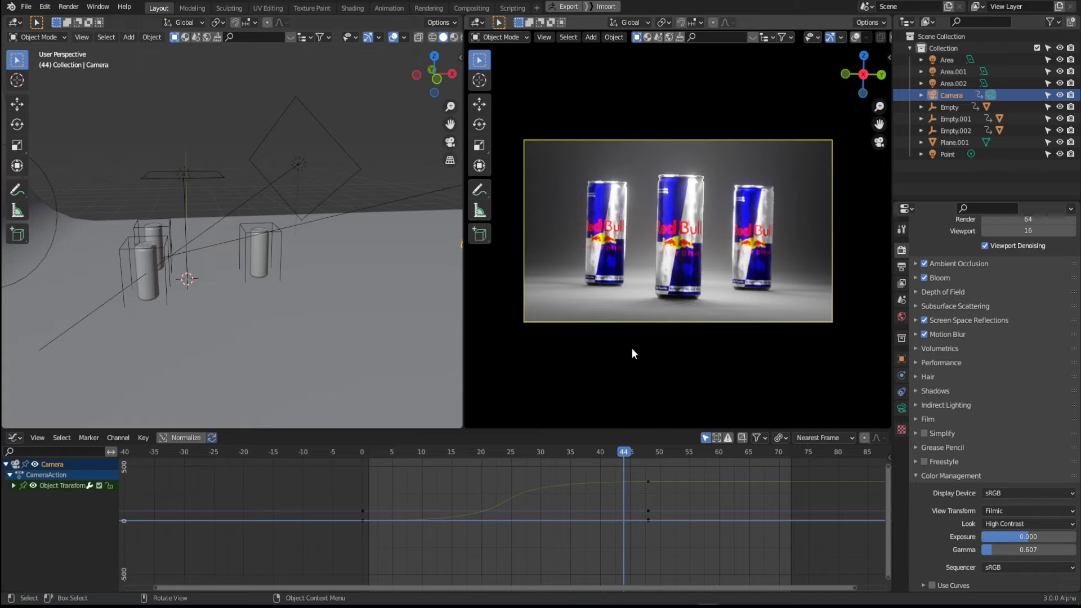
# Step: Render frame 44 as a still image, check the result and close the render view
pyautogui.scroll(3, 946, 338)
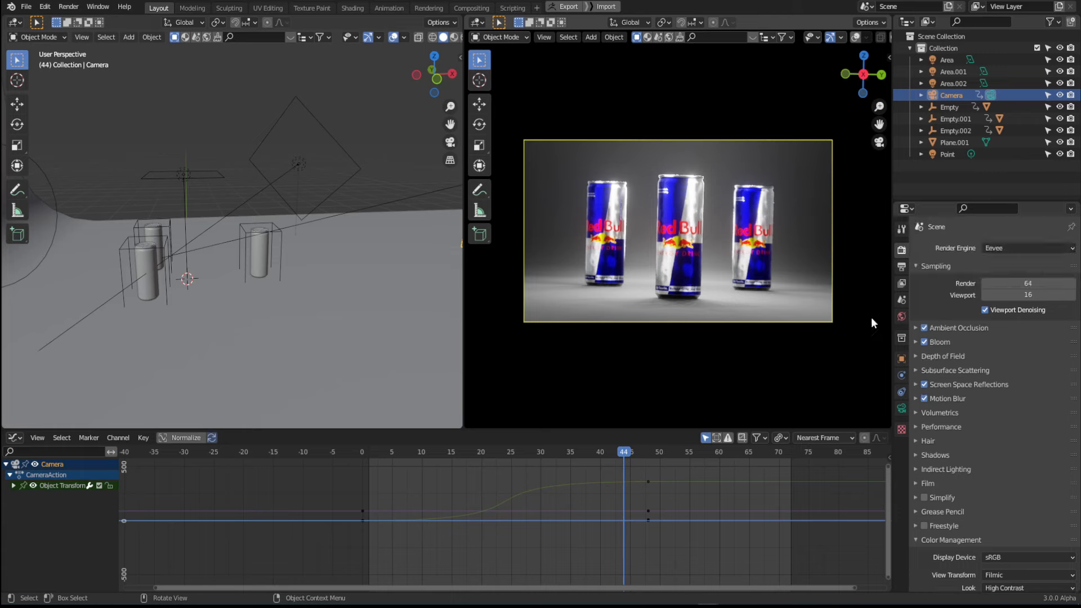
pyautogui.press('F12')
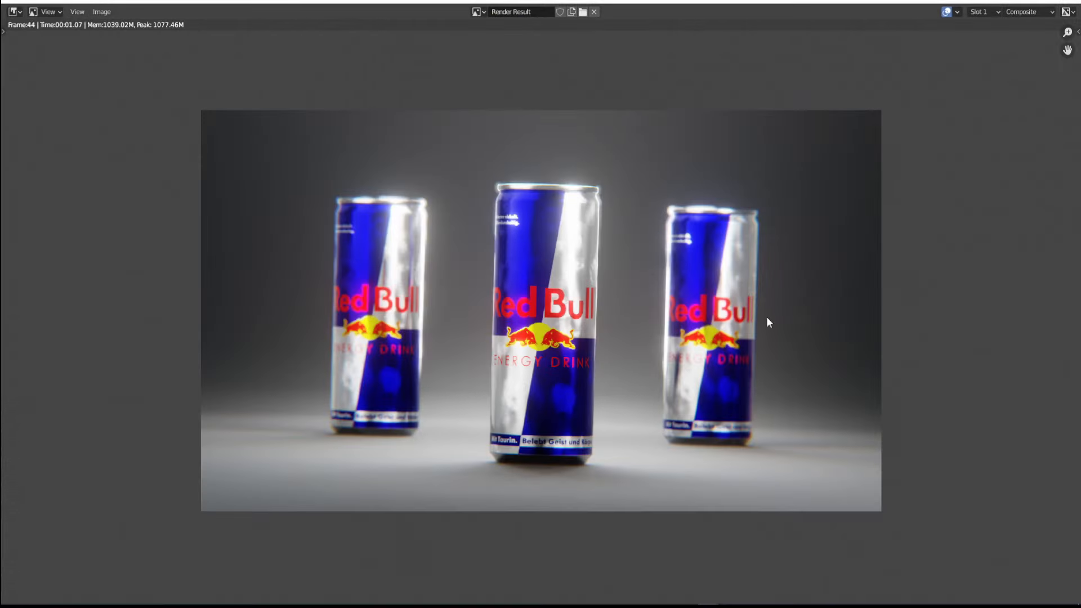
pyautogui.press('Escape')
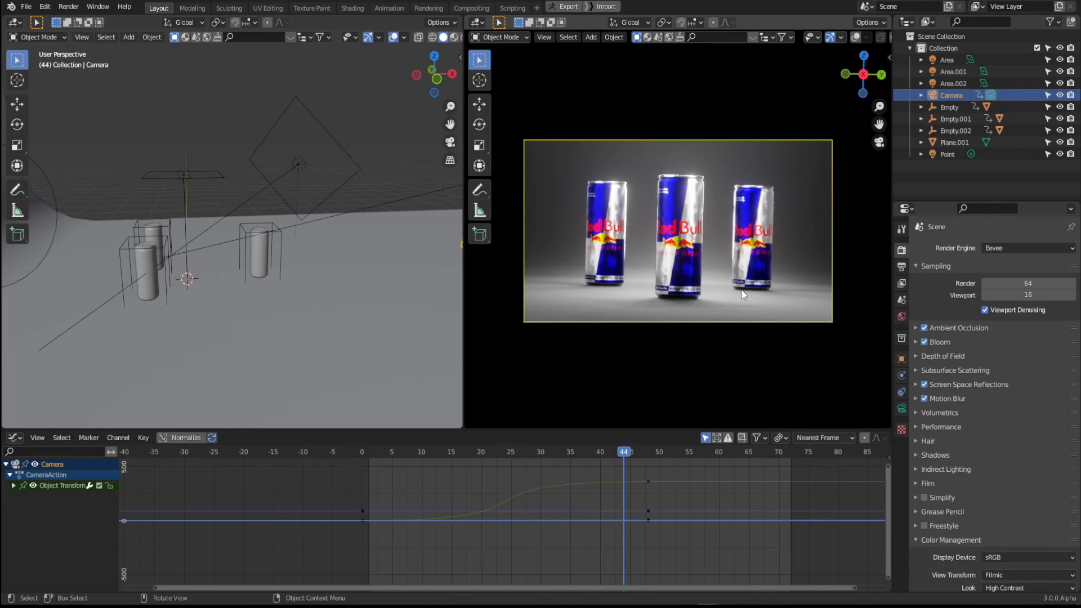
# Step: Open the Compositing workspace, enable Use Nodes, and spread the Render Layers and Composite nodes apart
pyautogui.click(471, 8)
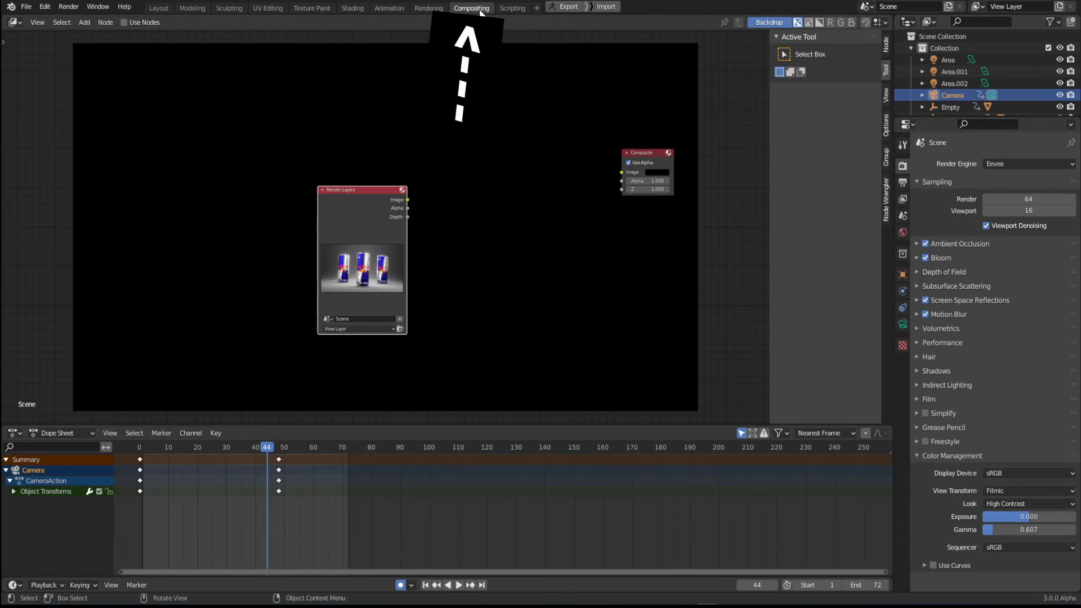
pyautogui.click(123, 22)
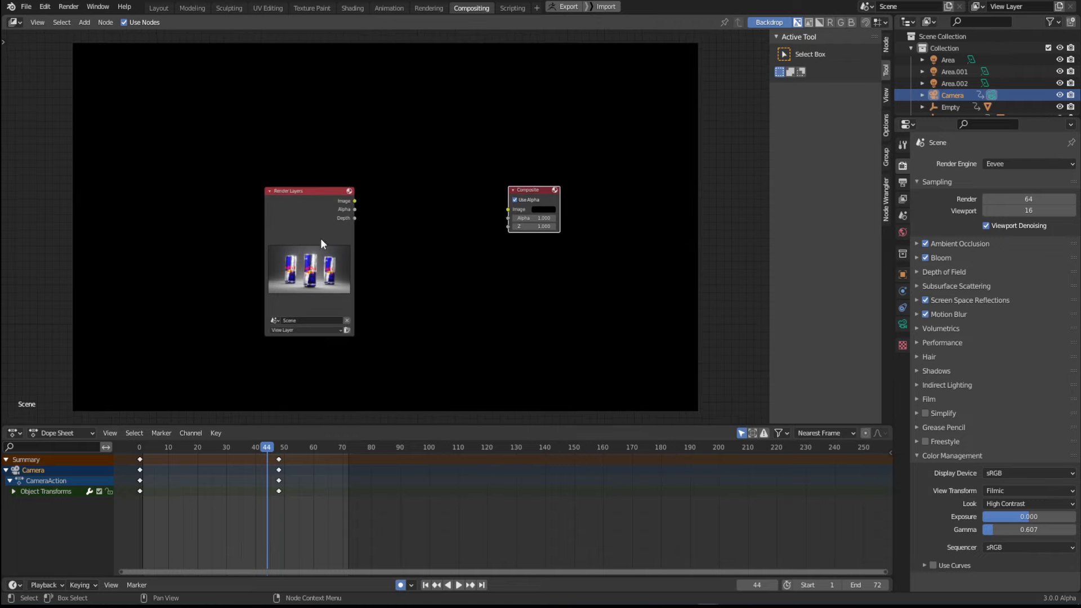
pyautogui.moveTo(320, 243); pyautogui.dragTo(297, 248)
pyautogui.hotkey('shift', 'a')
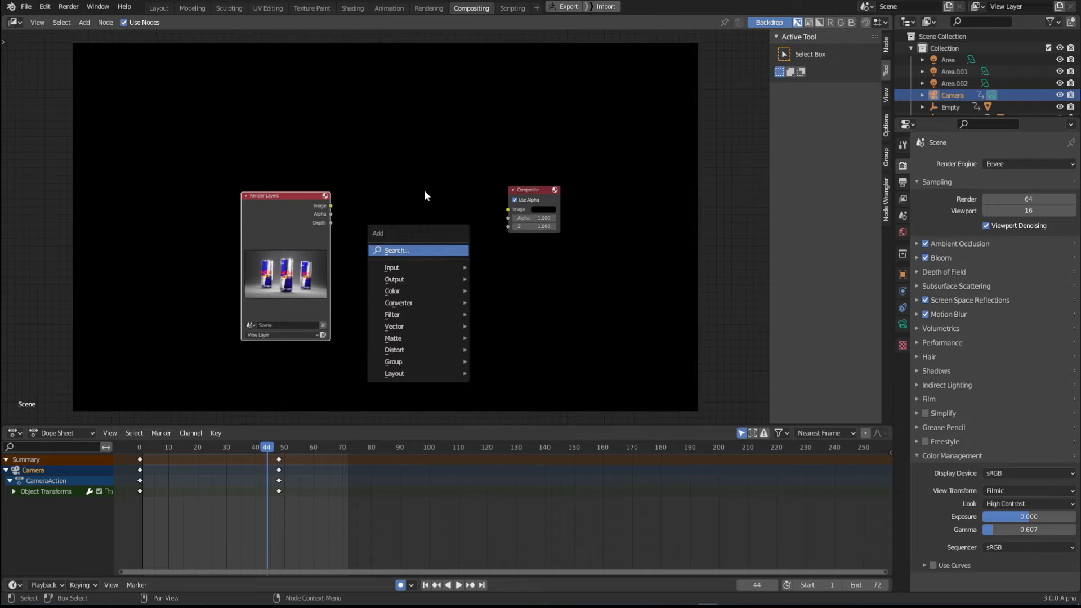
pyautogui.moveTo(272, 213); pyautogui.dragTo(191, 191)
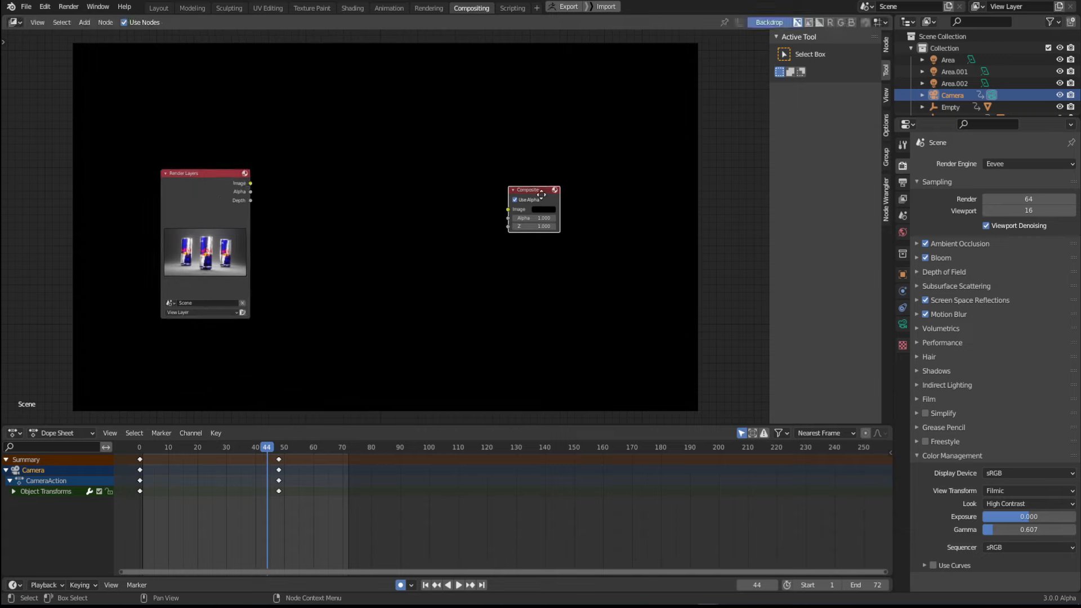
pyautogui.moveTo(542, 191); pyautogui.dragTo(576, 189)
pyautogui.moveTo(180, 198); pyautogui.dragTo(212, 217)
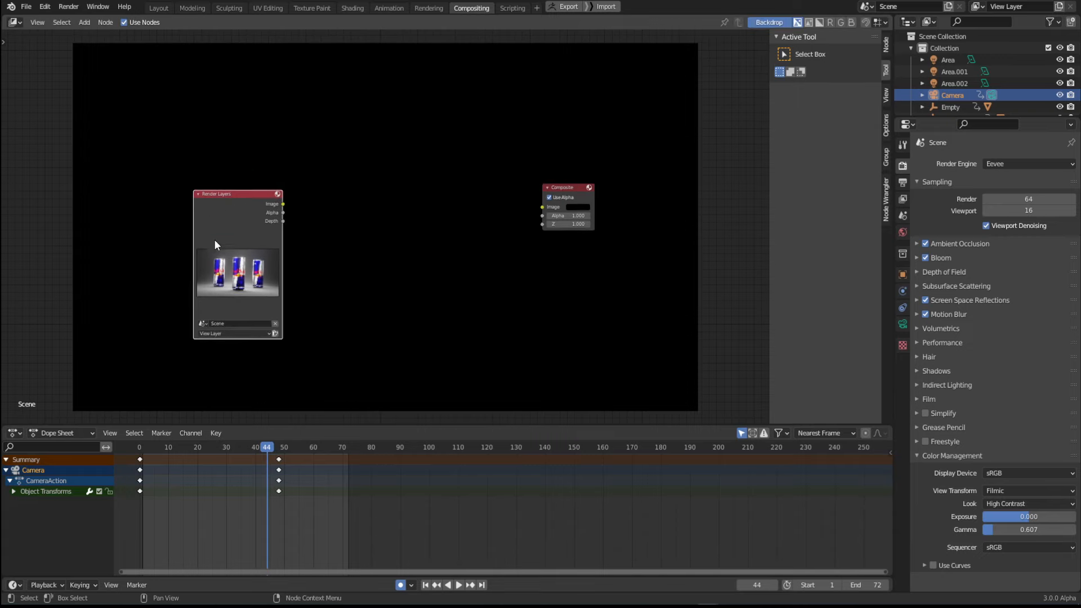
# Step: Add a Viewer node below the Composite node and link the Render Layers Image output to it
pyautogui.hotkey('shift', 'a')
pyautogui.click(427, 258)
pyautogui.write('viewe')
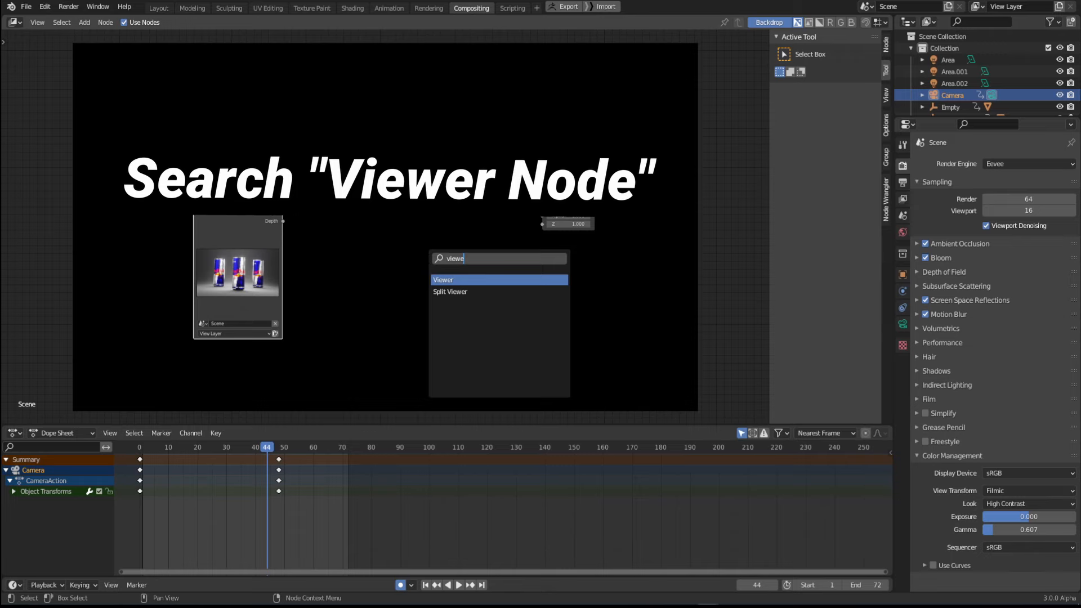
pyautogui.press('Return')
pyautogui.click(478, 255)
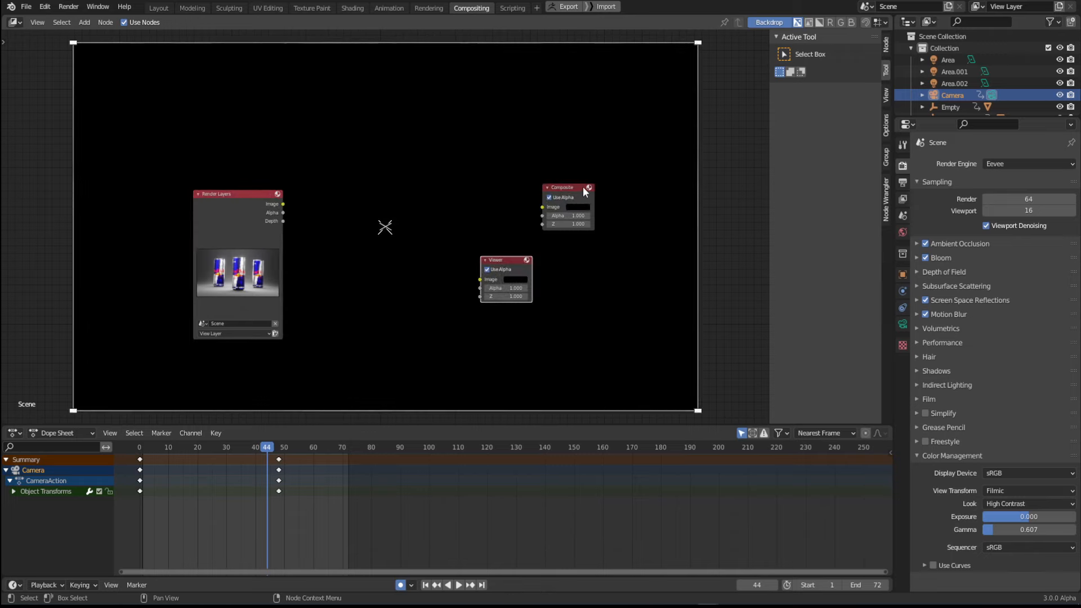
pyautogui.moveTo(583, 188); pyautogui.dragTo(539, 176)
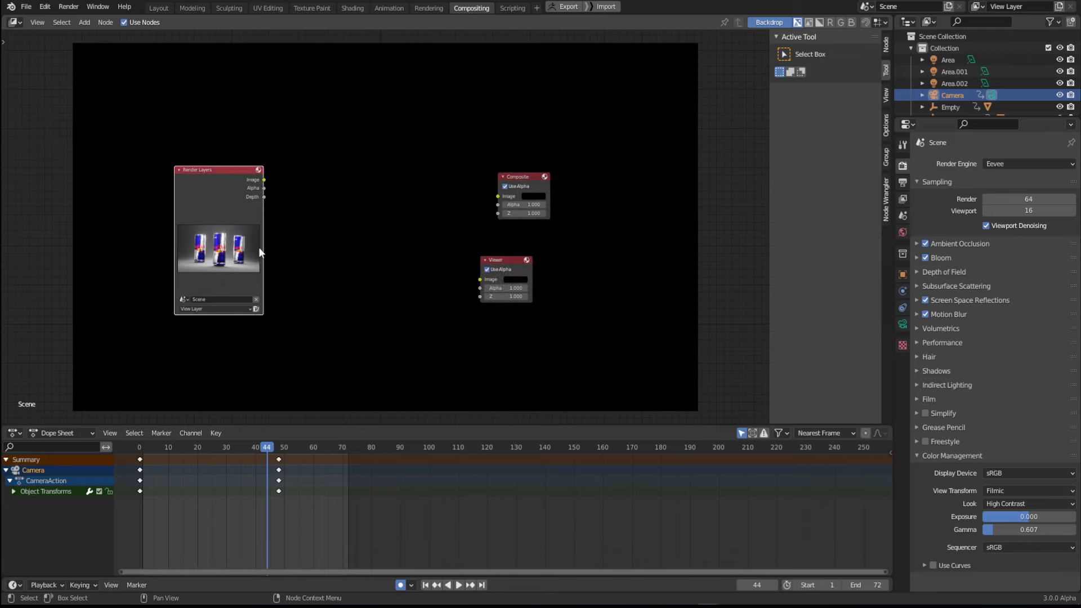
pyautogui.moveTo(249, 185)
pyautogui.keyDown('alt'); pyautogui.mouseDown(button='right')
pyautogui.moveTo(453, 288)
pyautogui.moveTo(496, 279)
pyautogui.mouseUp(button='right'); pyautogui.keyUp('alt')
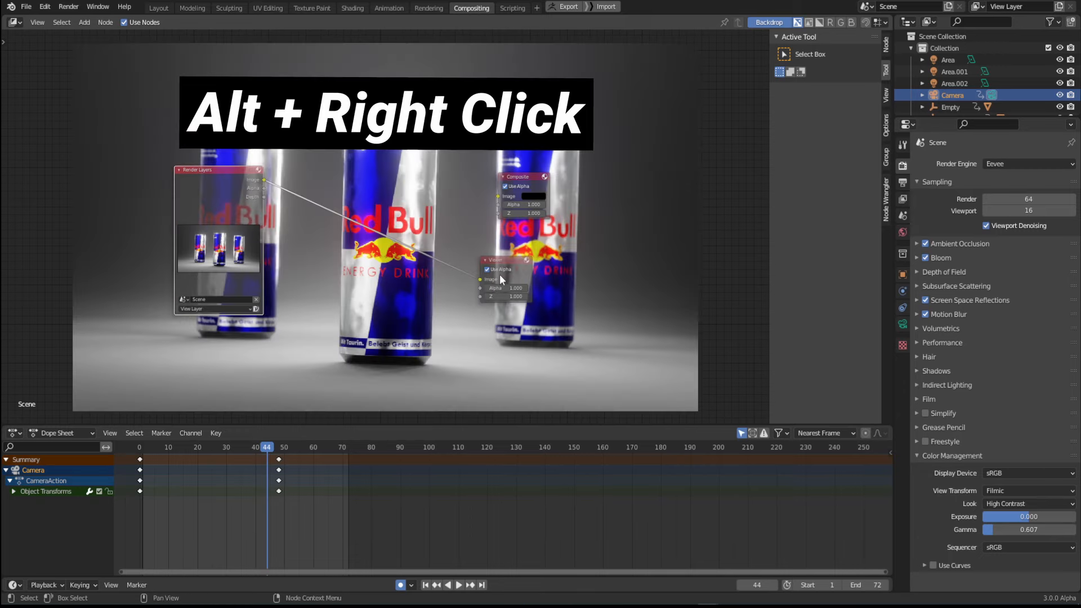
# Step: Move the Render Layers node aside and insert a Lens Distortion node into its link to the Viewer
pyautogui.moveTo(200, 185); pyautogui.dragTo(143, 174)
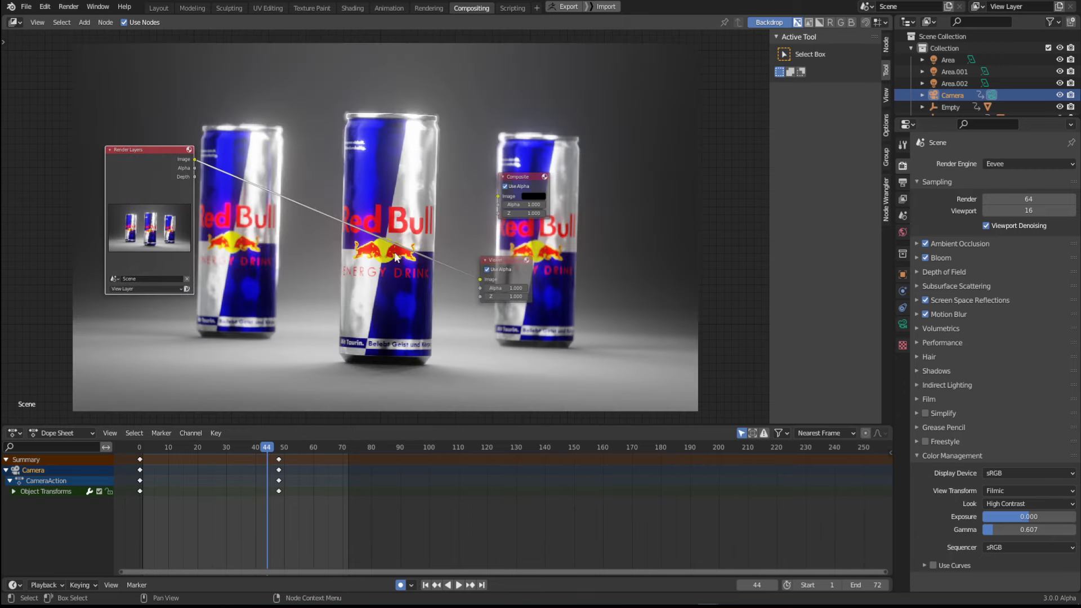
pyautogui.moveTo(403, 185); pyautogui.dragTo(531, 222, button='middle')
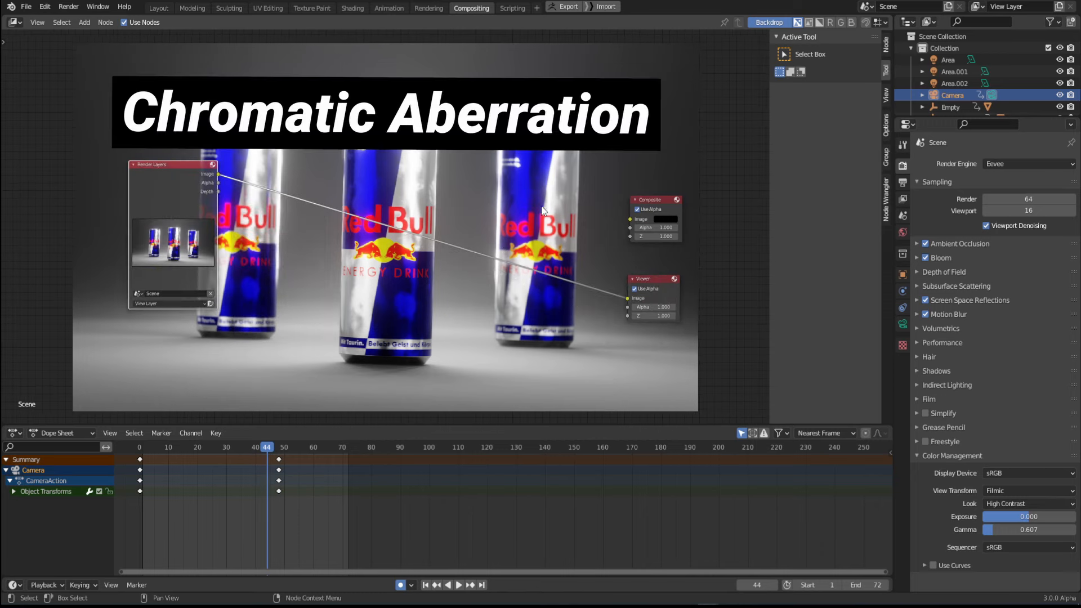
pyautogui.hotkey('shift', 'a')
pyautogui.click(474, 262)
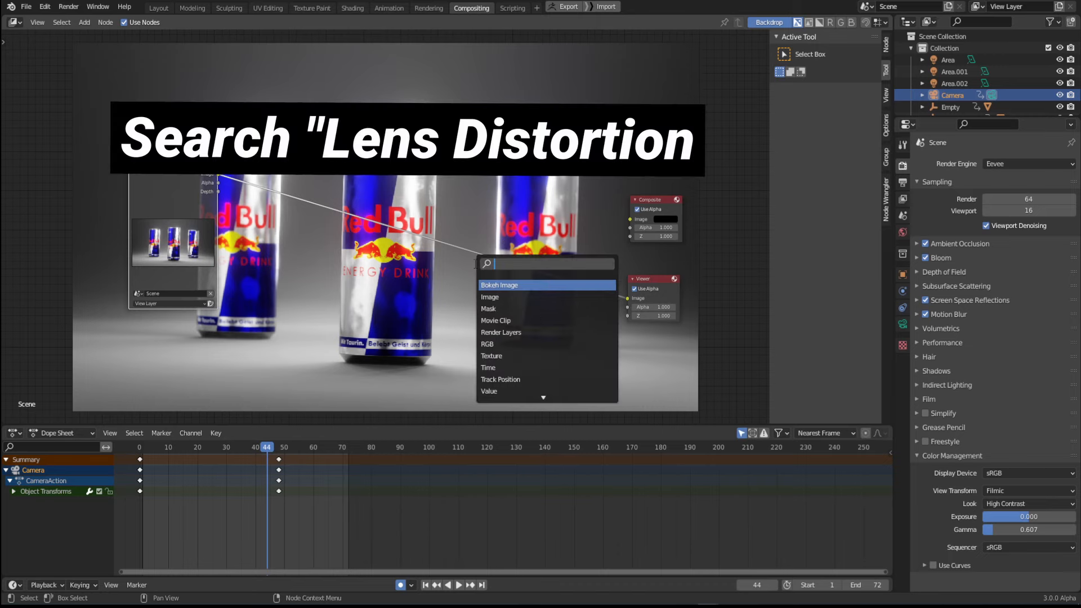
pyautogui.write('lens')
pyautogui.press('Return')
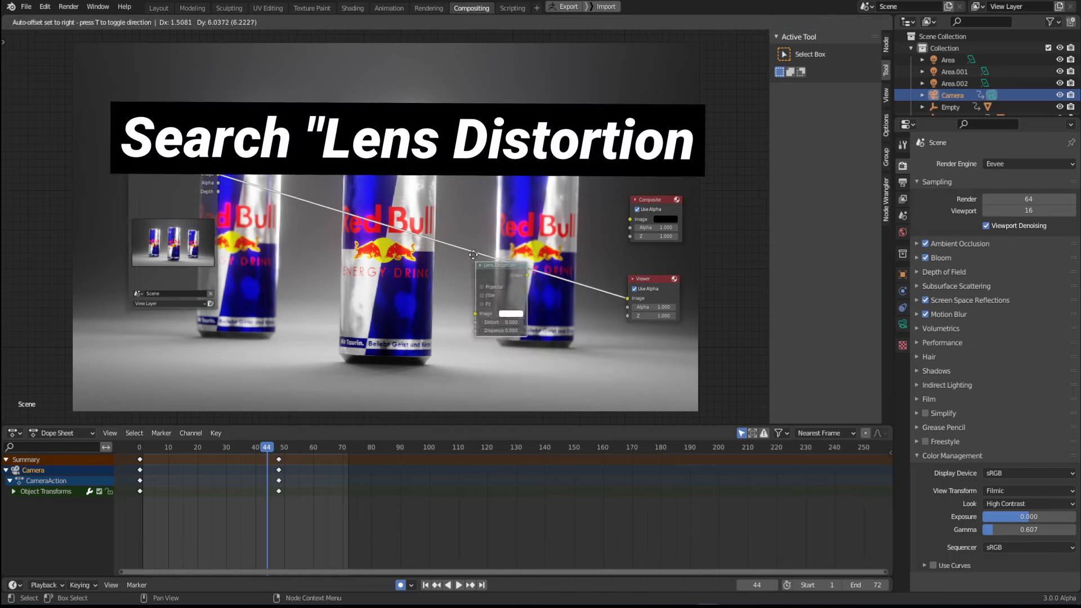
pyautogui.click(492, 218)
pyautogui.moveTo(521, 233); pyautogui.dragTo(509, 227)
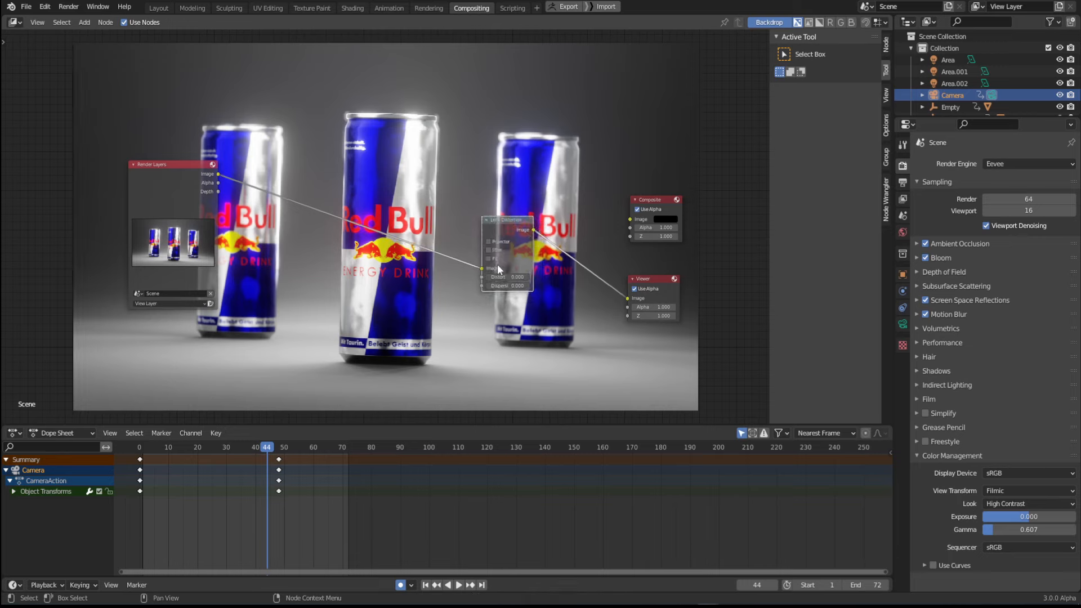
# Step: Try a strong dispersion on the Lens Distortion node, and set its Dispersion to 0.05
pyautogui.moveTo(508, 286); pyautogui.dragTo(569, 286)
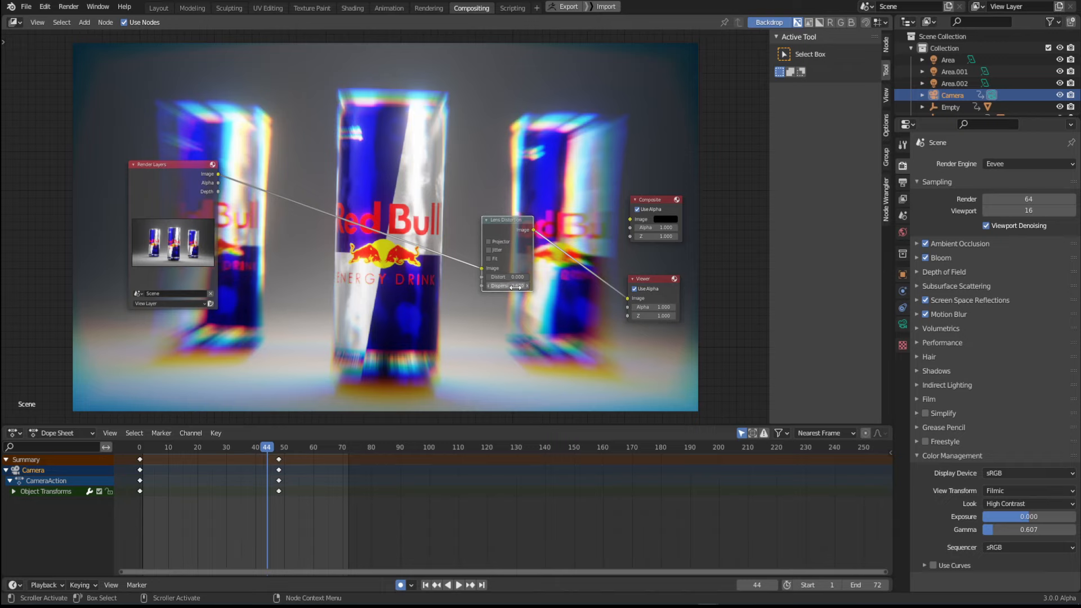
pyautogui.click(493, 285)
pyautogui.press('BackSpace')
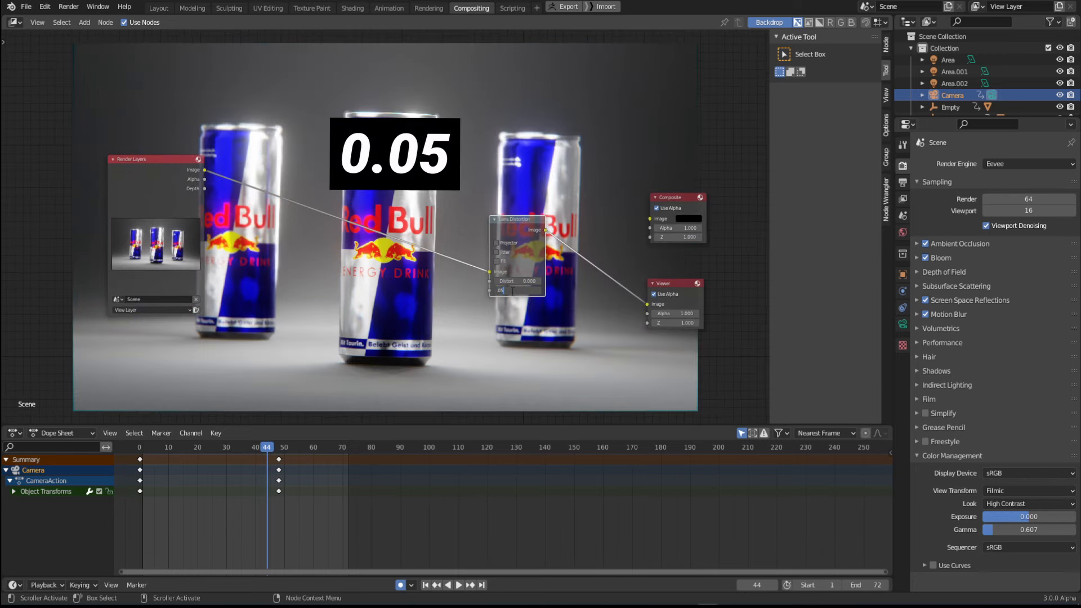
pyautogui.write('.05')
pyautogui.press('Return')
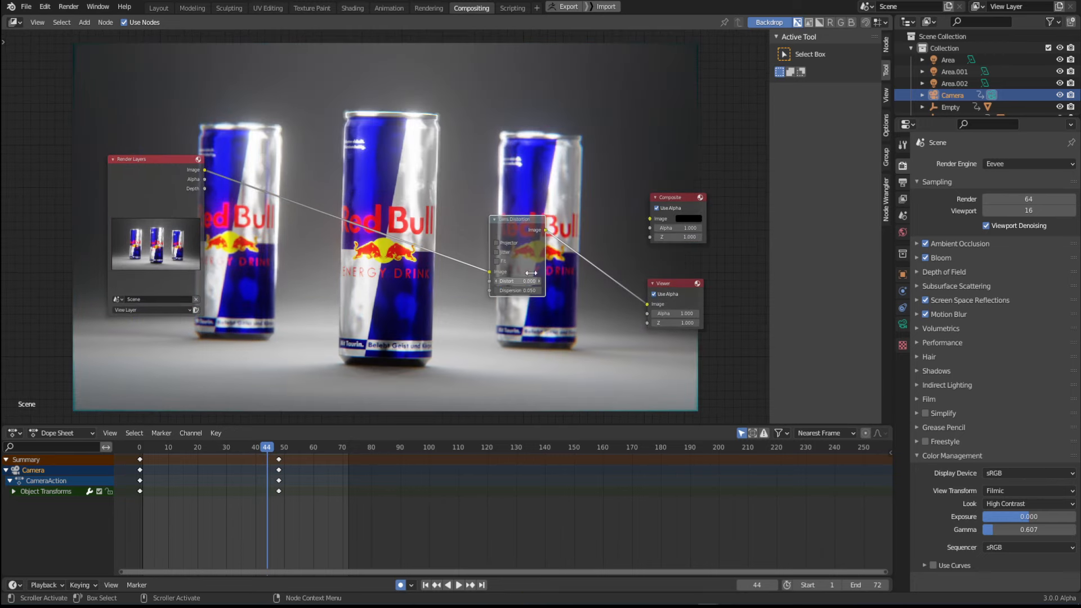
# Step: Tidy the compositor node layout and link the Lens Distortion Image output to the Composite node as well
pyautogui.moveTo(508, 221); pyautogui.dragTo(471, 207)
pyautogui.moveTo(175, 204); pyautogui.dragTo(210, 201)
pyautogui.moveTo(661, 199)
pyautogui.mouseDown()
pyautogui.moveTo(641, 173)
pyautogui.moveTo(662, 195)
pyautogui.mouseUp()
pyautogui.moveTo(660, 289); pyautogui.dragTo(661, 291)
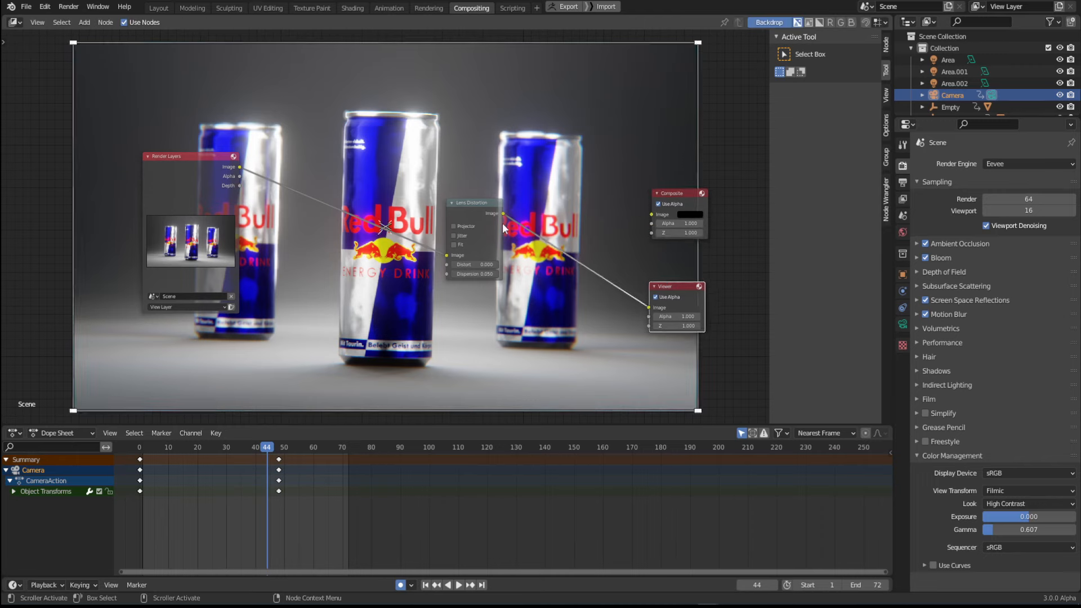
pyautogui.moveTo(502, 223); pyautogui.dragTo(519, 238)
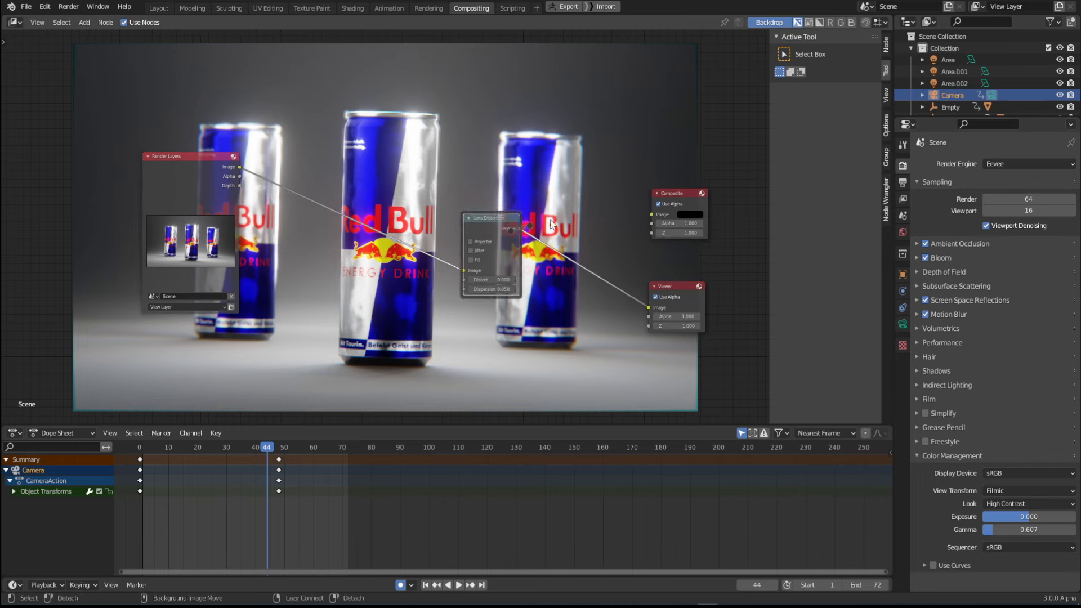
pyautogui.keyDown('alt'); pyautogui.moveTo(551, 220); pyautogui.dragTo(655, 208, button='right'); pyautogui.keyUp('alt')
pyautogui.moveTo(493, 249); pyautogui.dragTo(523, 237)
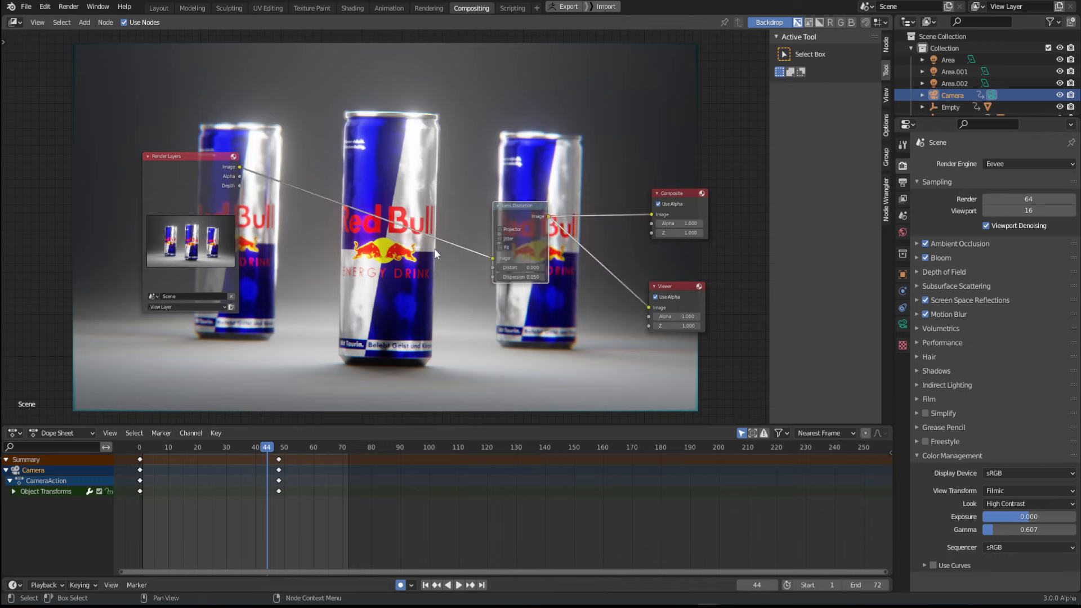
# Step: Try a Glare node between Render Layers and Lens Distortion, delete it, and relink those two nodes directly
pyautogui.hotkey('shift', 'a')
pyautogui.write('glare')
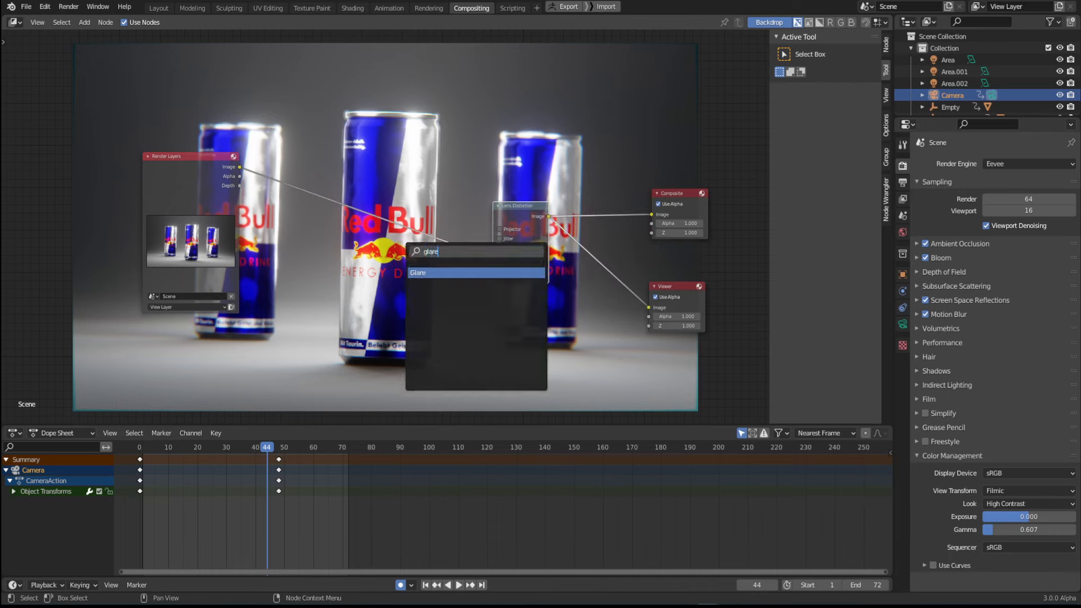
pyautogui.press('Return')
pyautogui.click(392, 170)
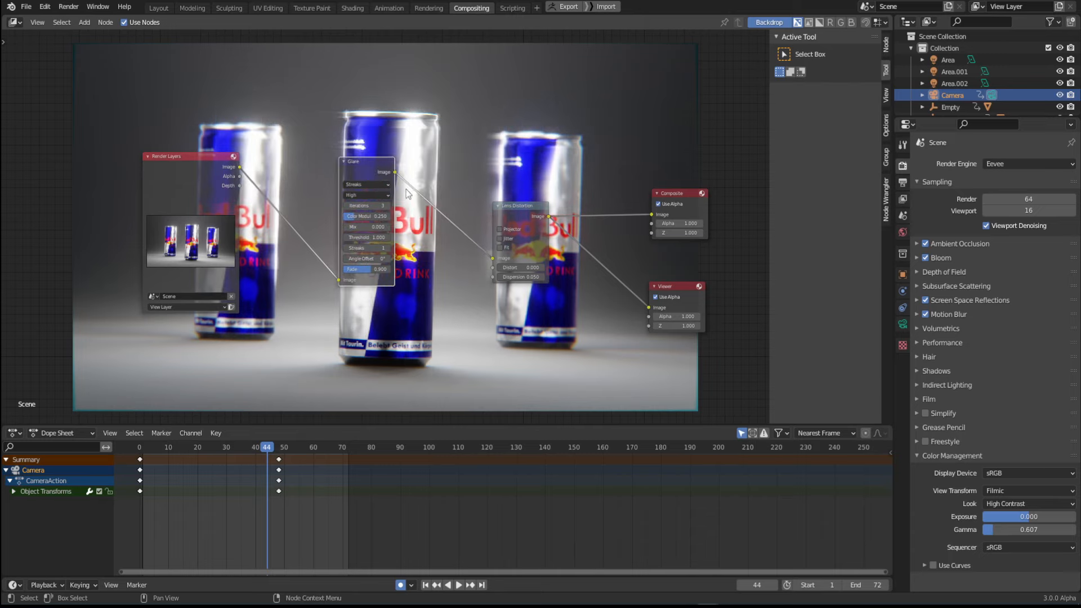
pyautogui.press('Delete')
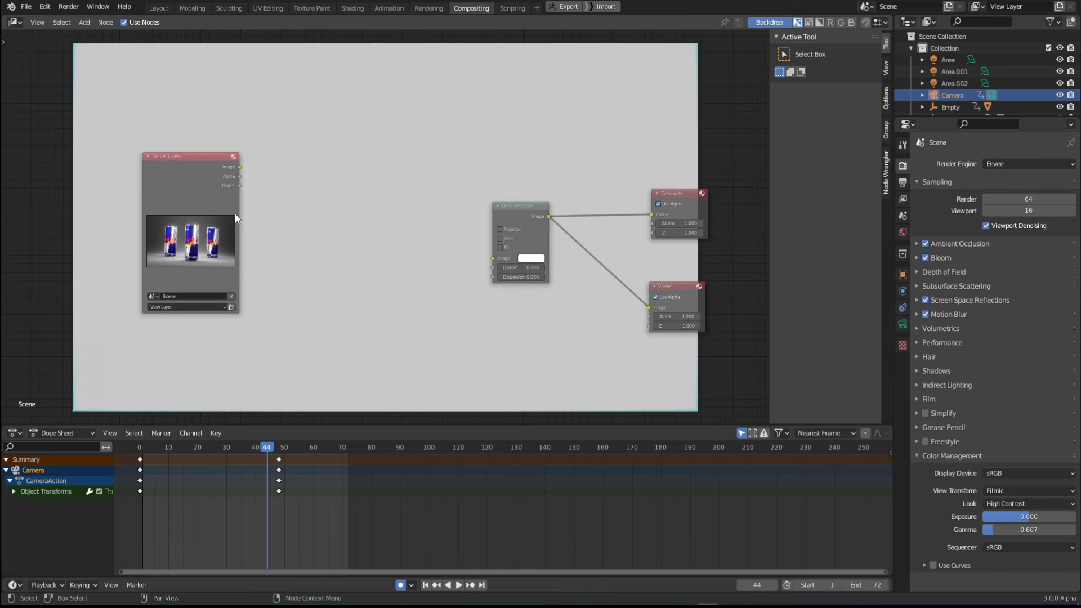
pyautogui.keyDown('alt'); pyautogui.moveTo(236, 218); pyautogui.dragTo(507, 242, button='right'); pyautogui.keyUp('alt')
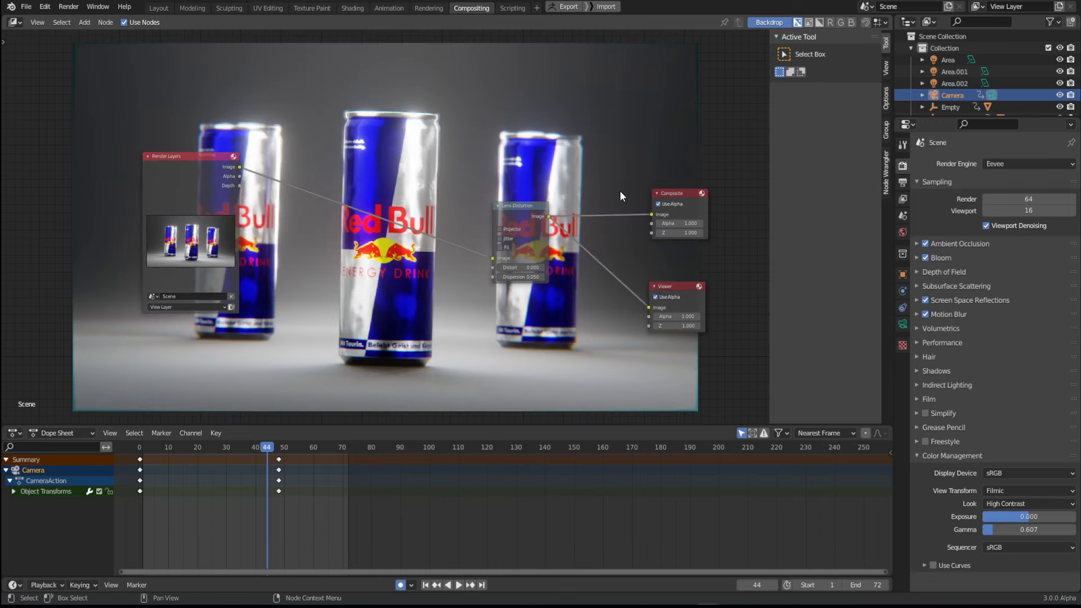
# Step: Check the output resolution settings and render the whole timeline as an animation
pyautogui.moveTo(547, 335); pyautogui.dragTo(553, 338, button='middle')
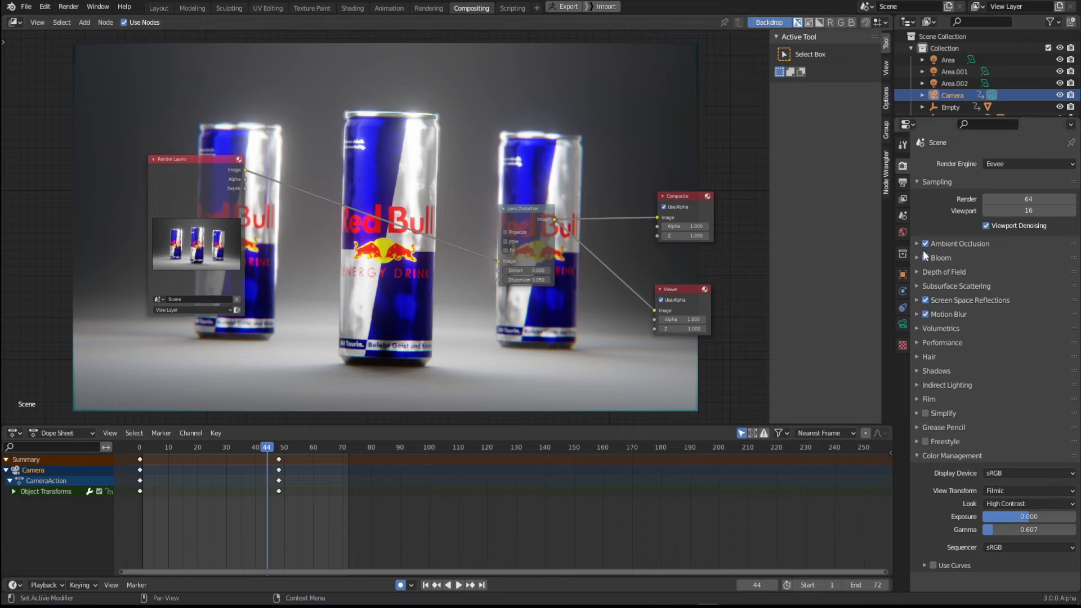
pyautogui.click(903, 182)
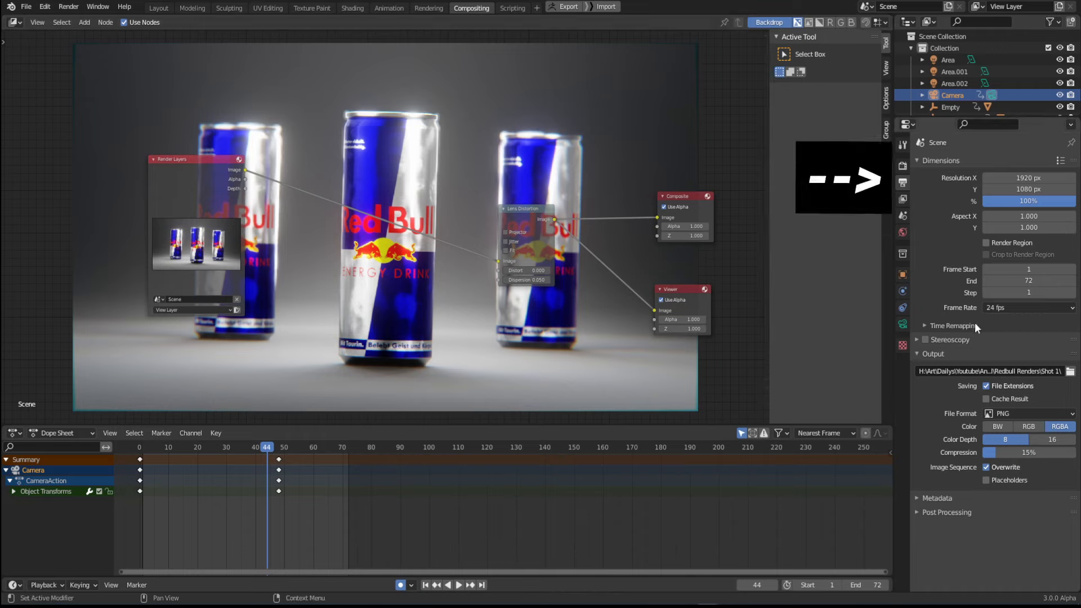
pyautogui.click(1009, 179)
pyautogui.click(949, 193)
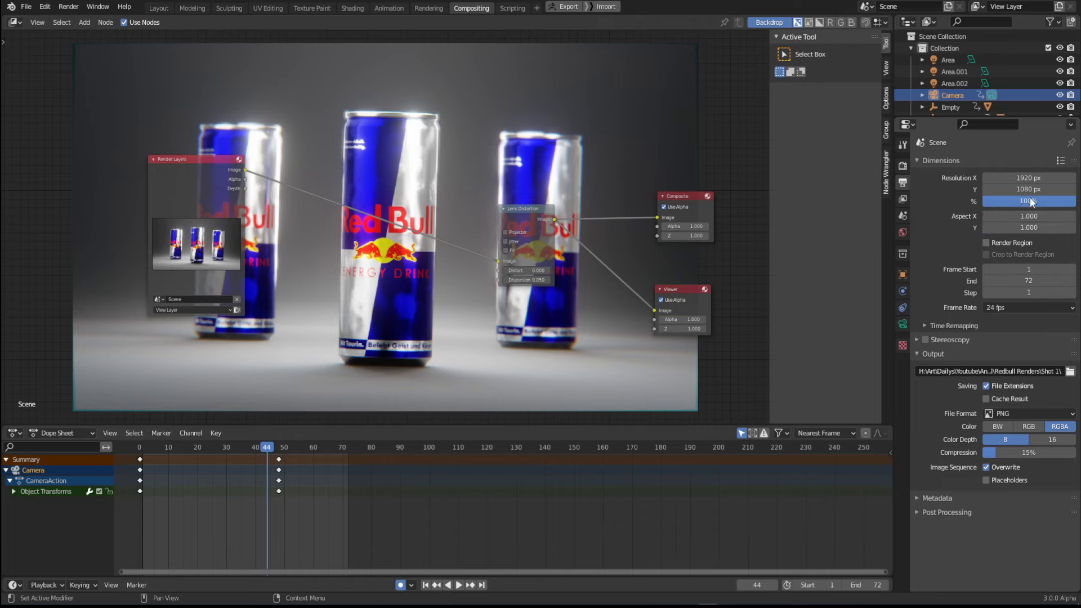
pyautogui.moveTo(1016, 202)
pyautogui.mouseDown()
pyautogui.moveTo(991, 202)
pyautogui.moveTo(1076, 204)
pyautogui.moveTo(1027, 201)
pyautogui.mouseUp()
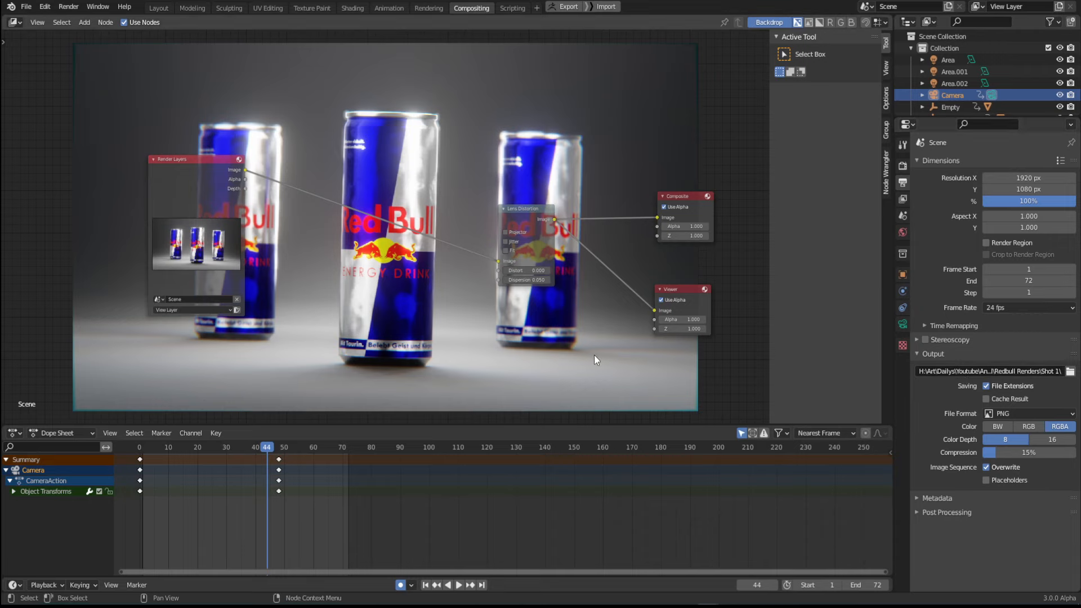
pyautogui.hotkey('ctrl', 'F12')
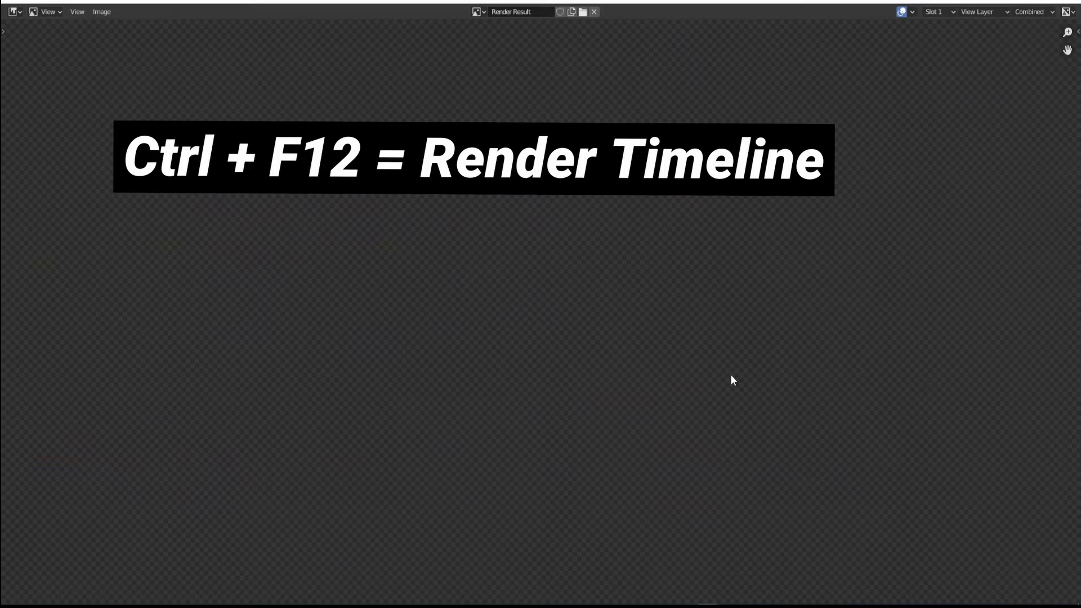